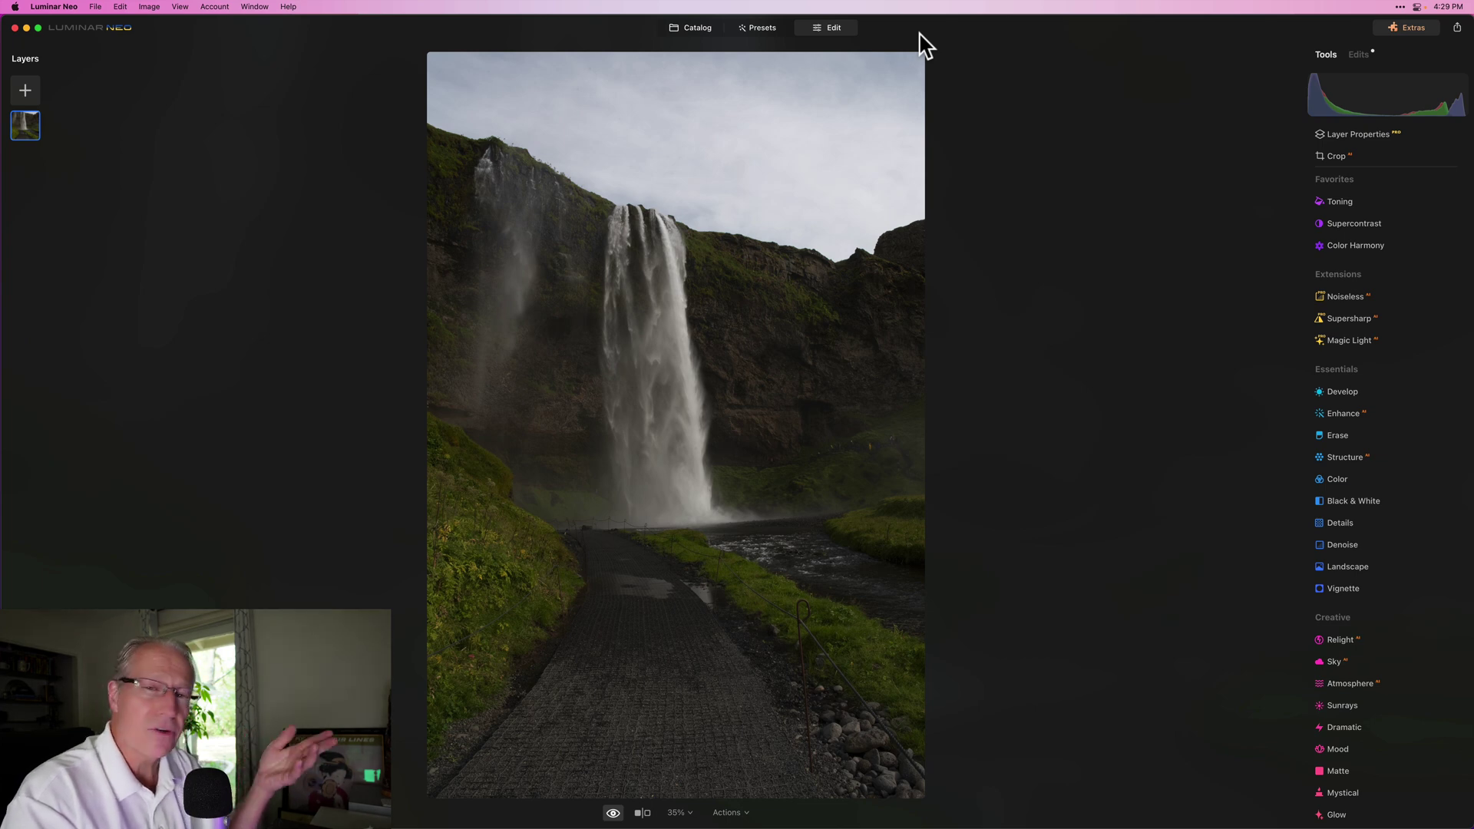
- Turn off the show-original preview to see the edited waterfall photo again
key(backslash)
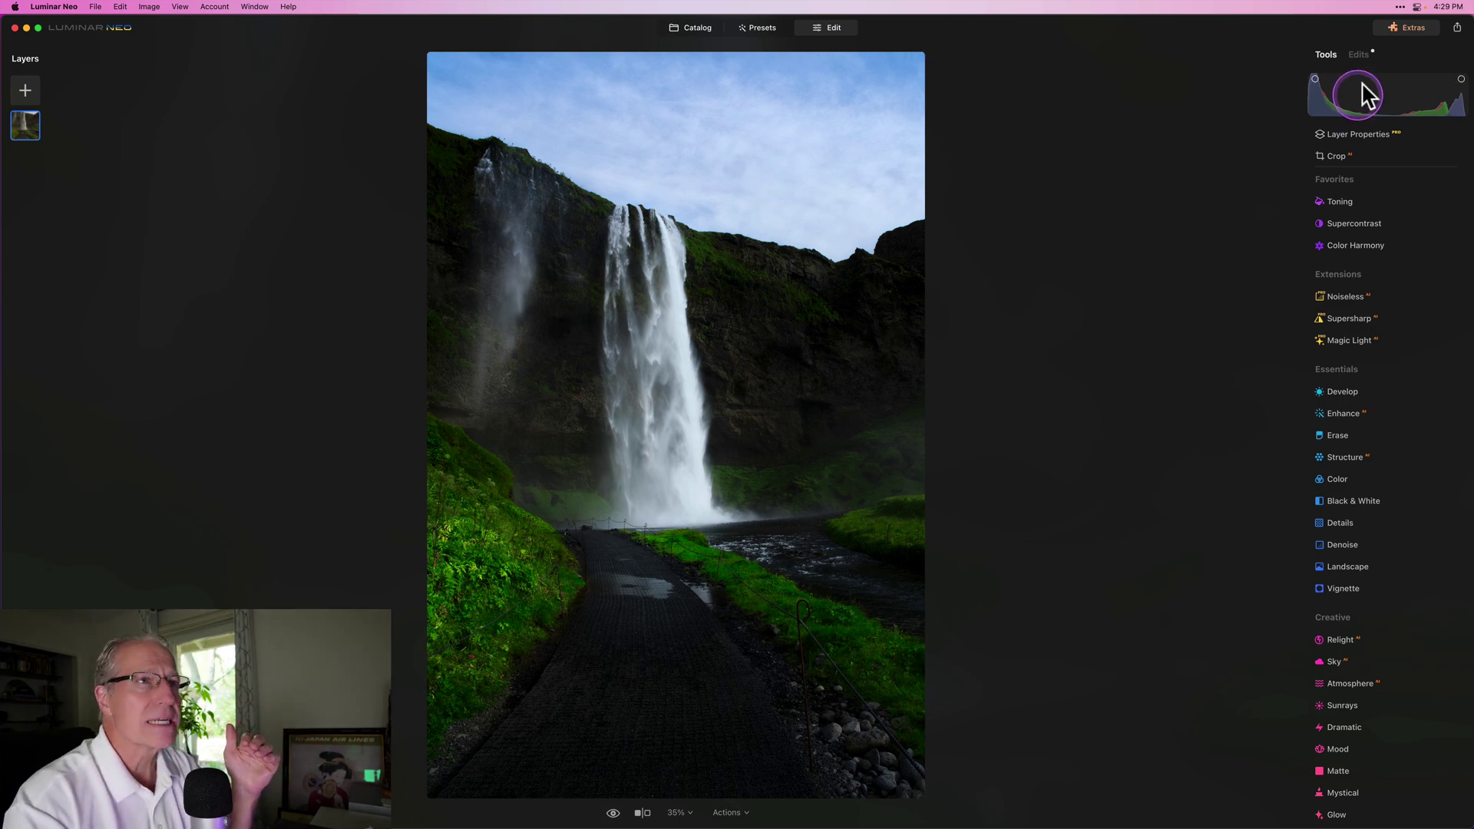
- Open RAW Develop in the Edits list and expand its Blacks & Whites and Color settings
click(1357, 56)
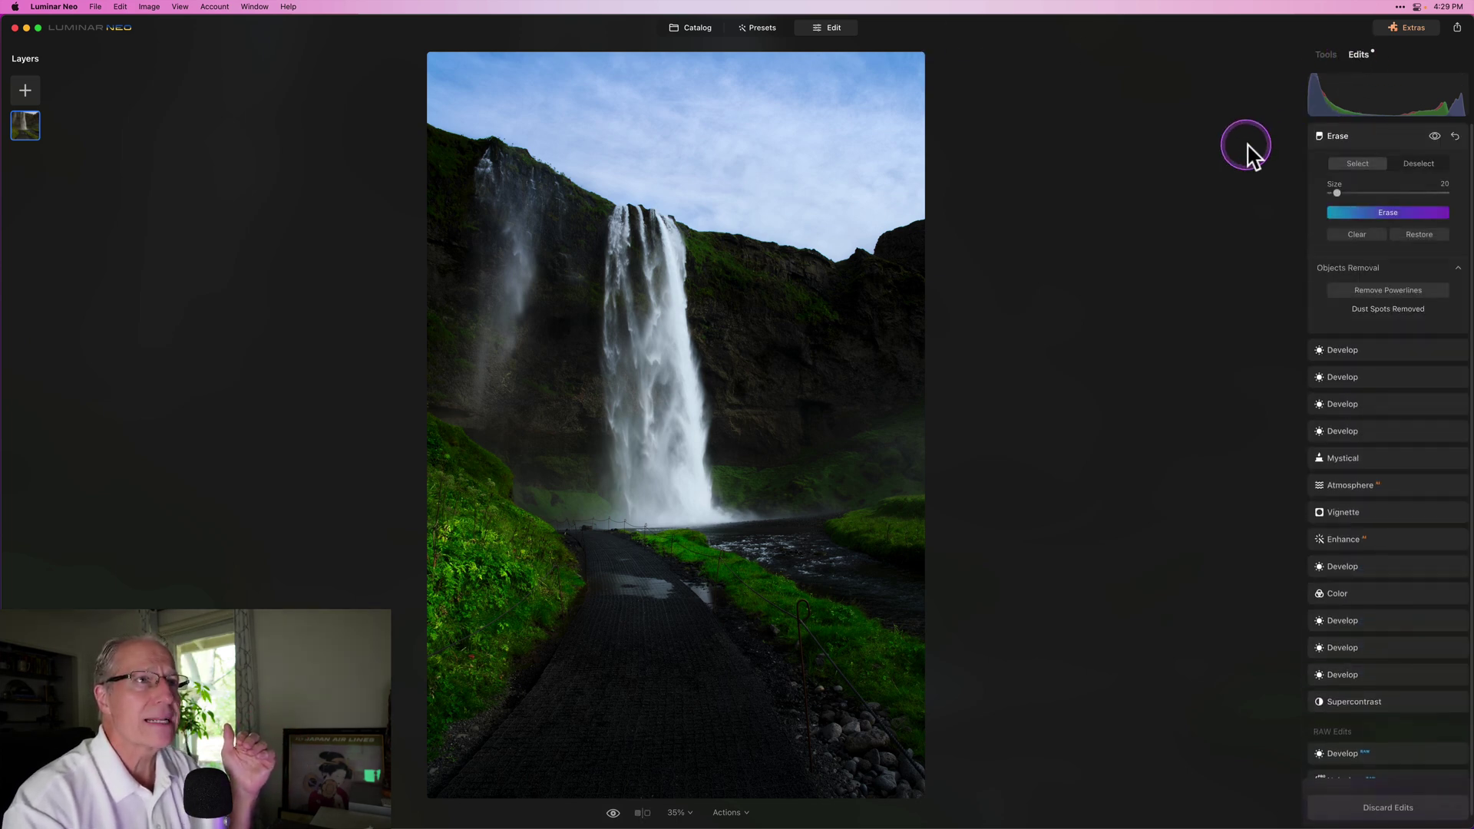
click(1341, 137)
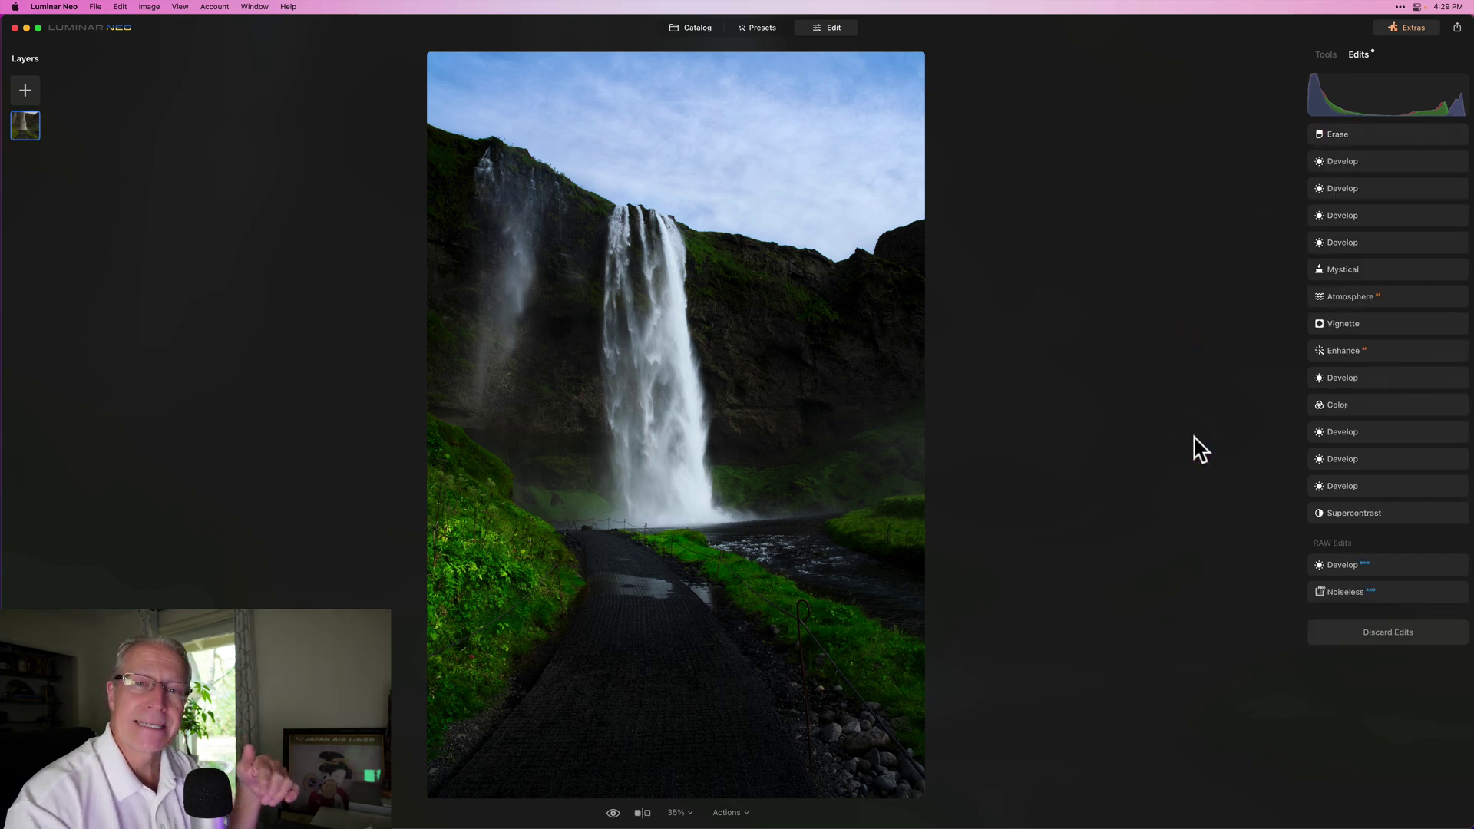
click(1373, 570)
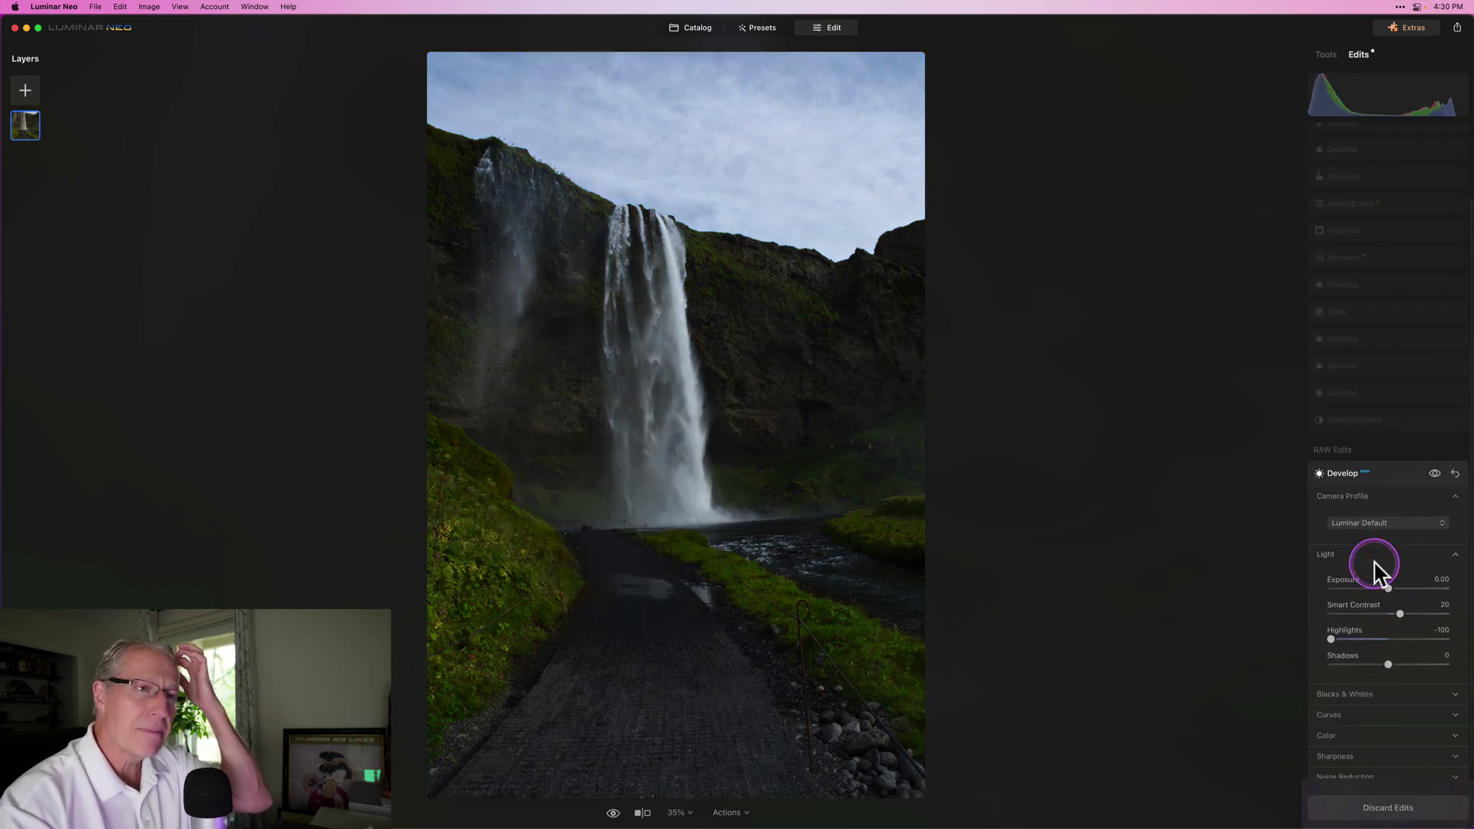
click(1368, 418)
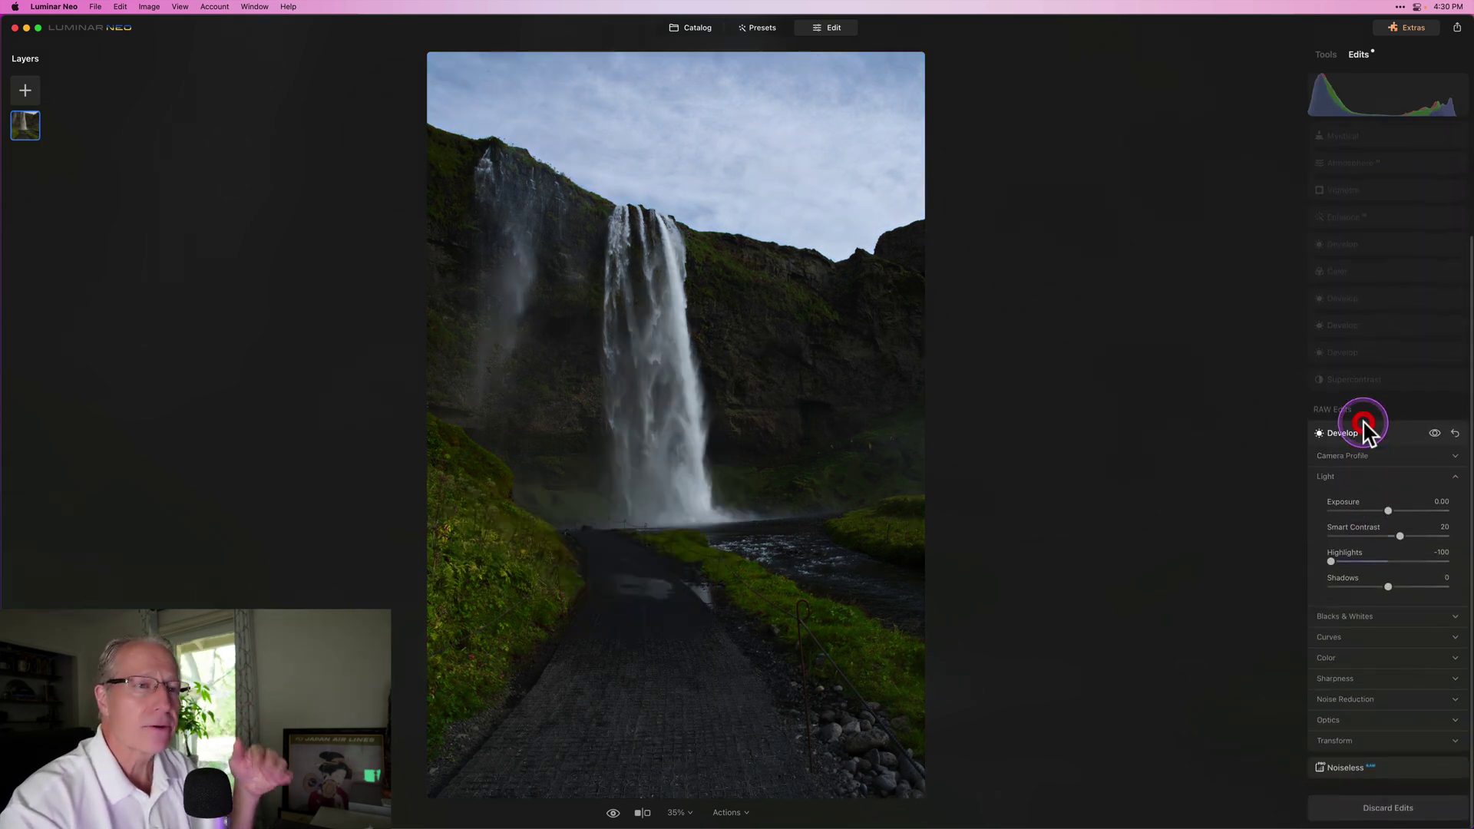
click(1361, 619)
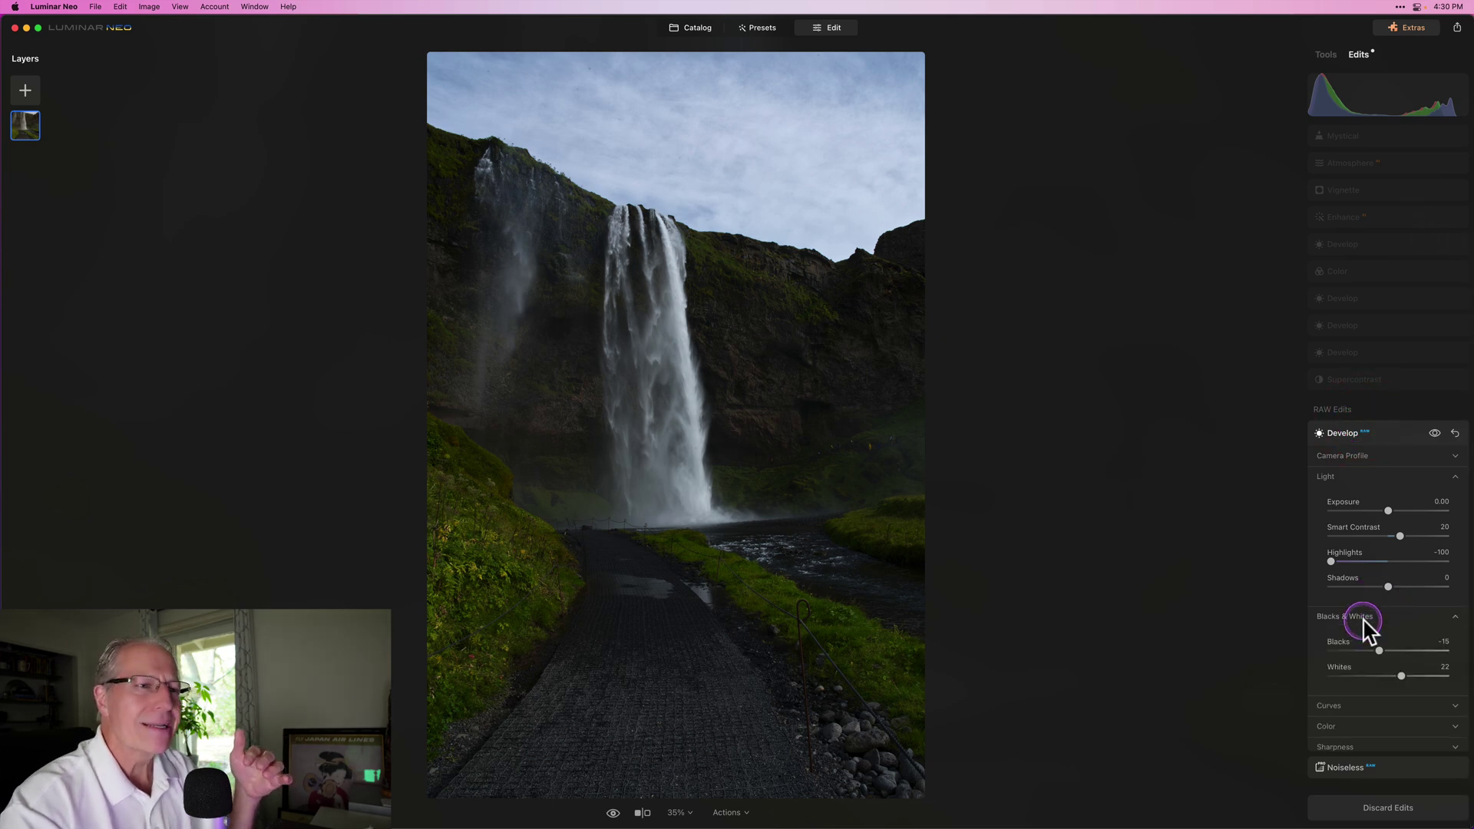
click(1354, 660)
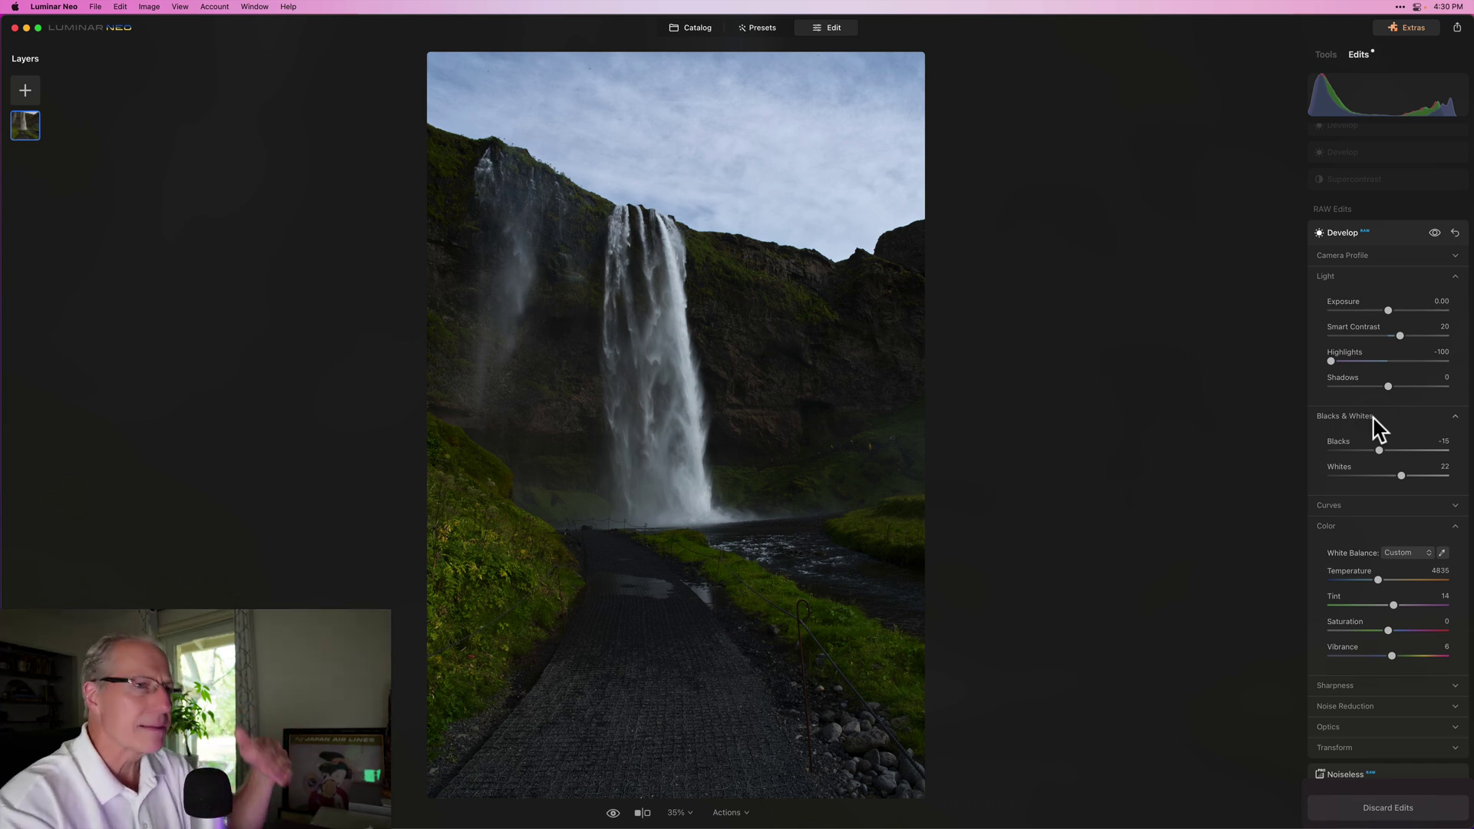
- Toggle the RAW Develop edit off and on to compare its effect
scroll(1374, 426, up, 1)
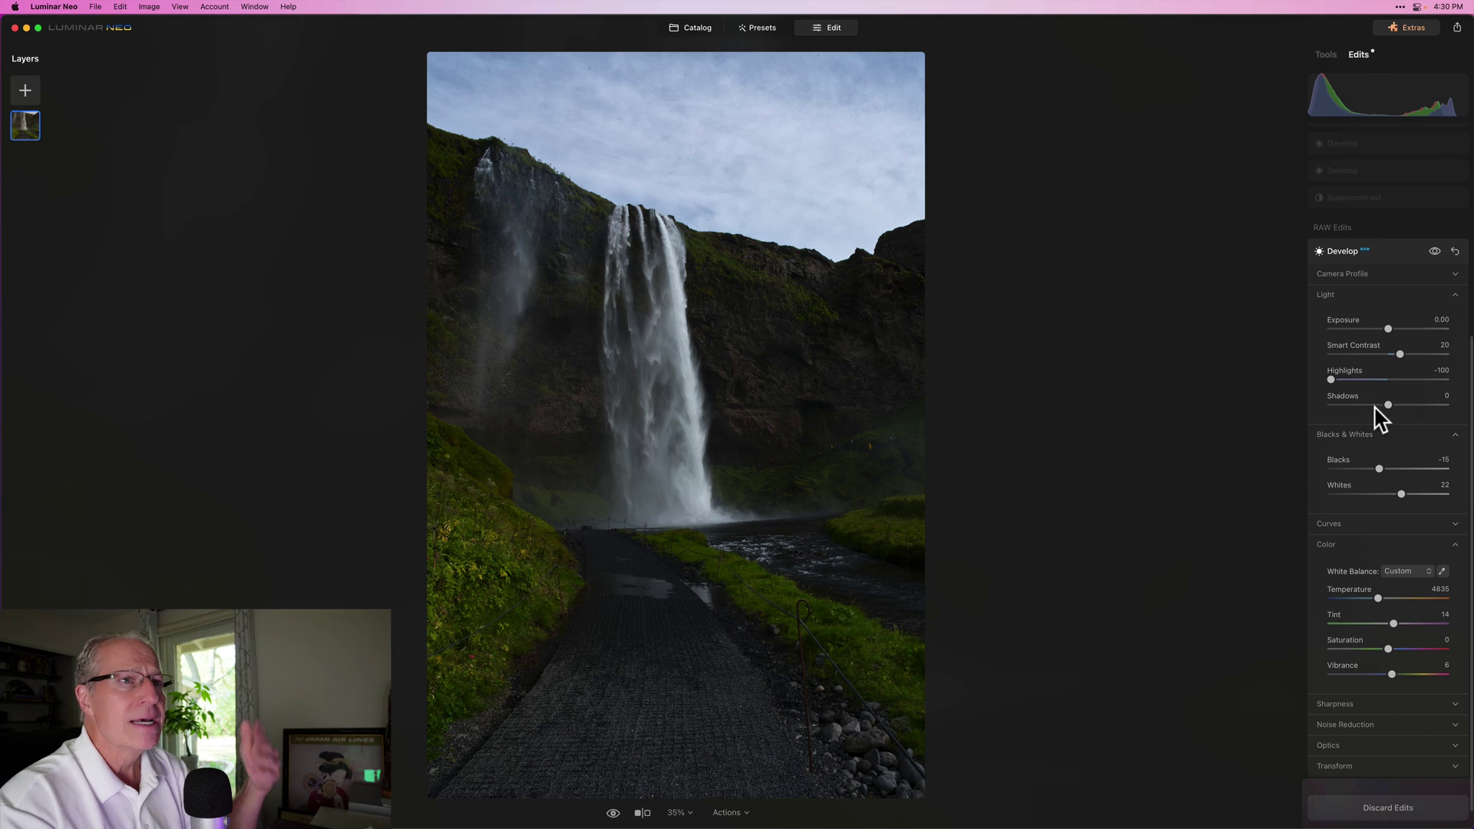
click(1435, 252)
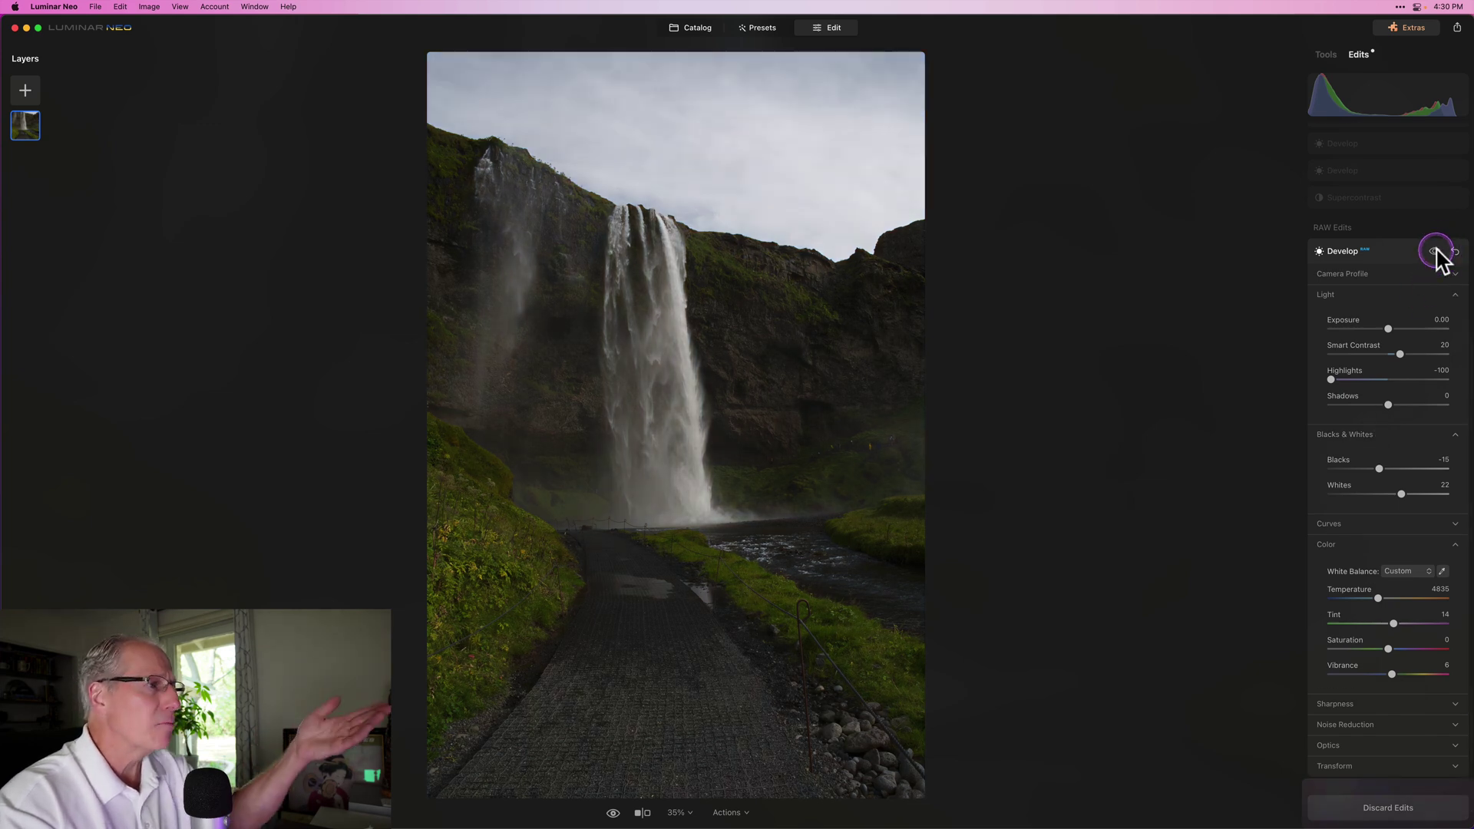
click(1434, 251)
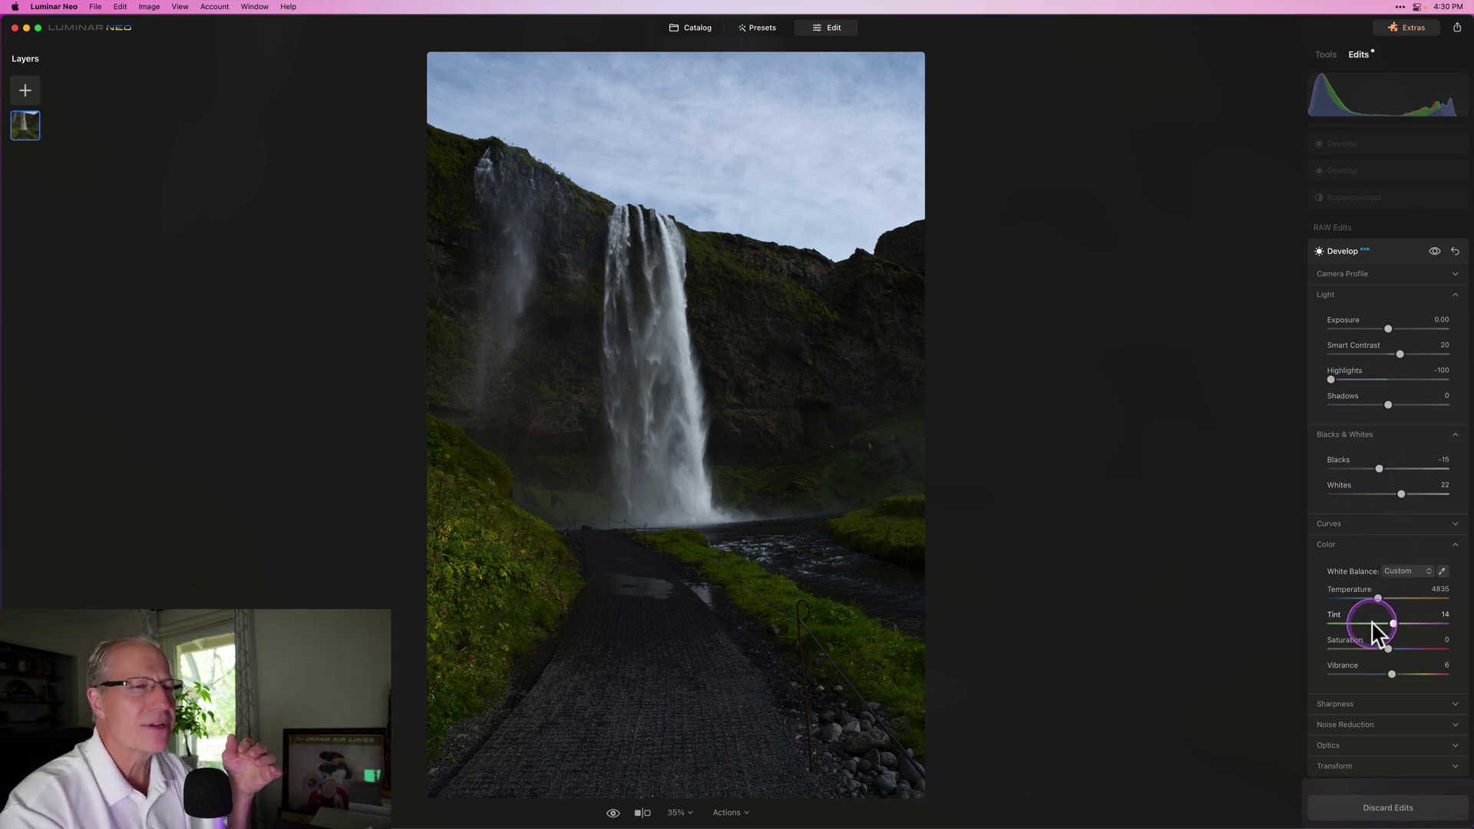
scroll(1373, 626, up, 3)
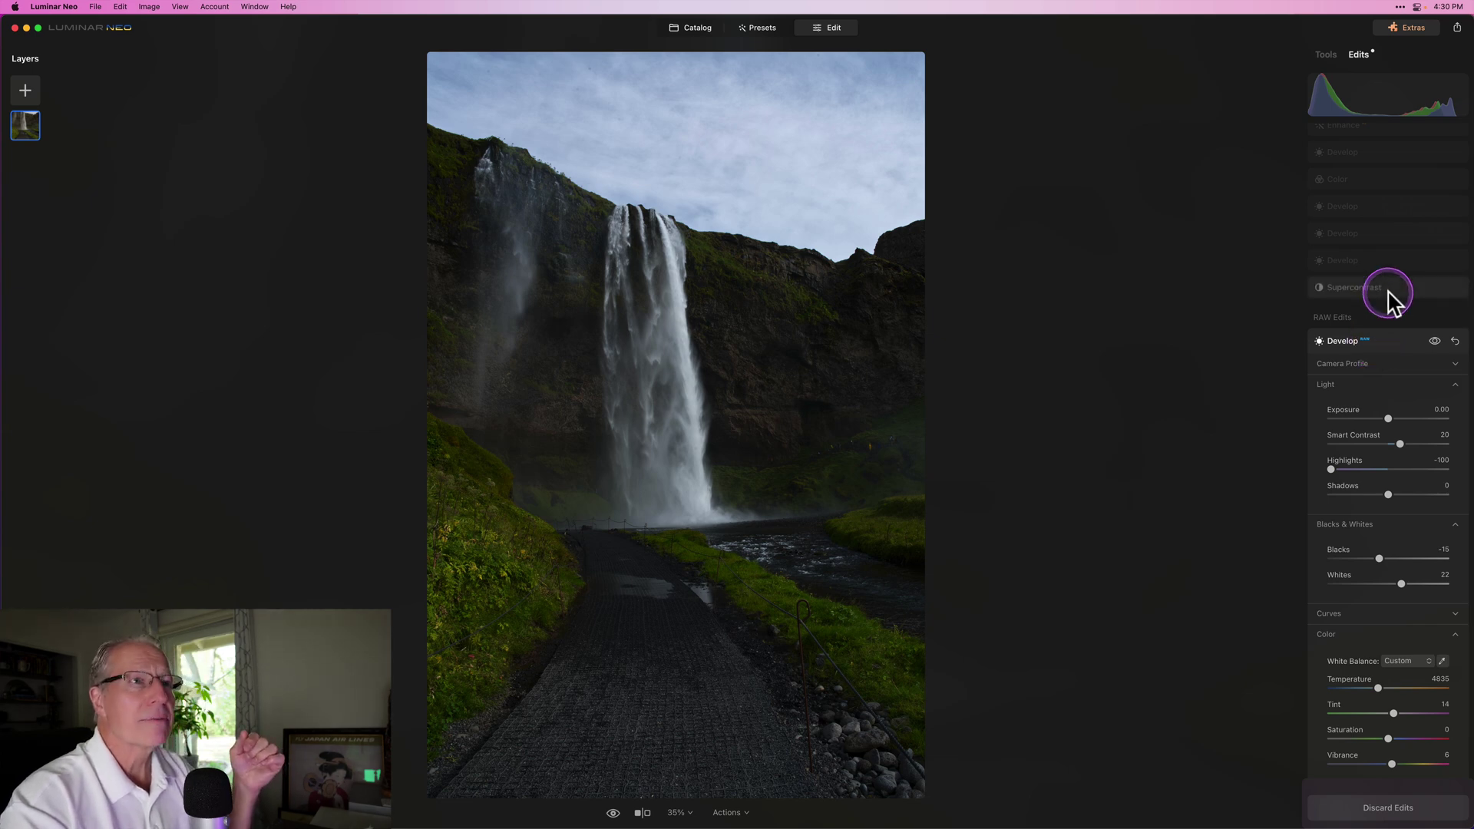
- Open Supercontrast (Highlights Contrast 31, Midtones Balance -62) and toggle it repeatedly to compare
click(1389, 298)
scroll(1389, 487, down, 1)
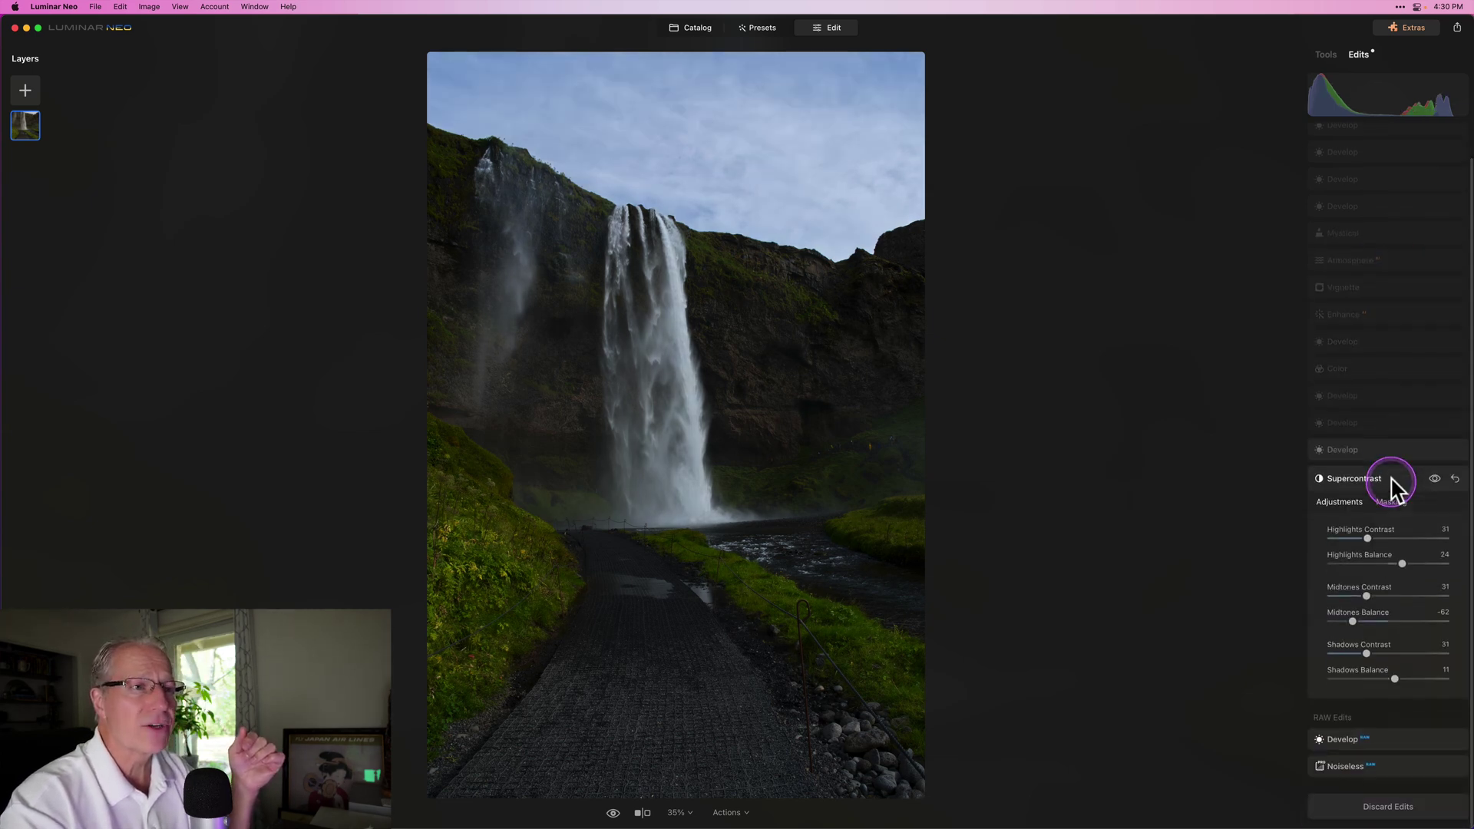
click(1433, 481)
click(1433, 481)
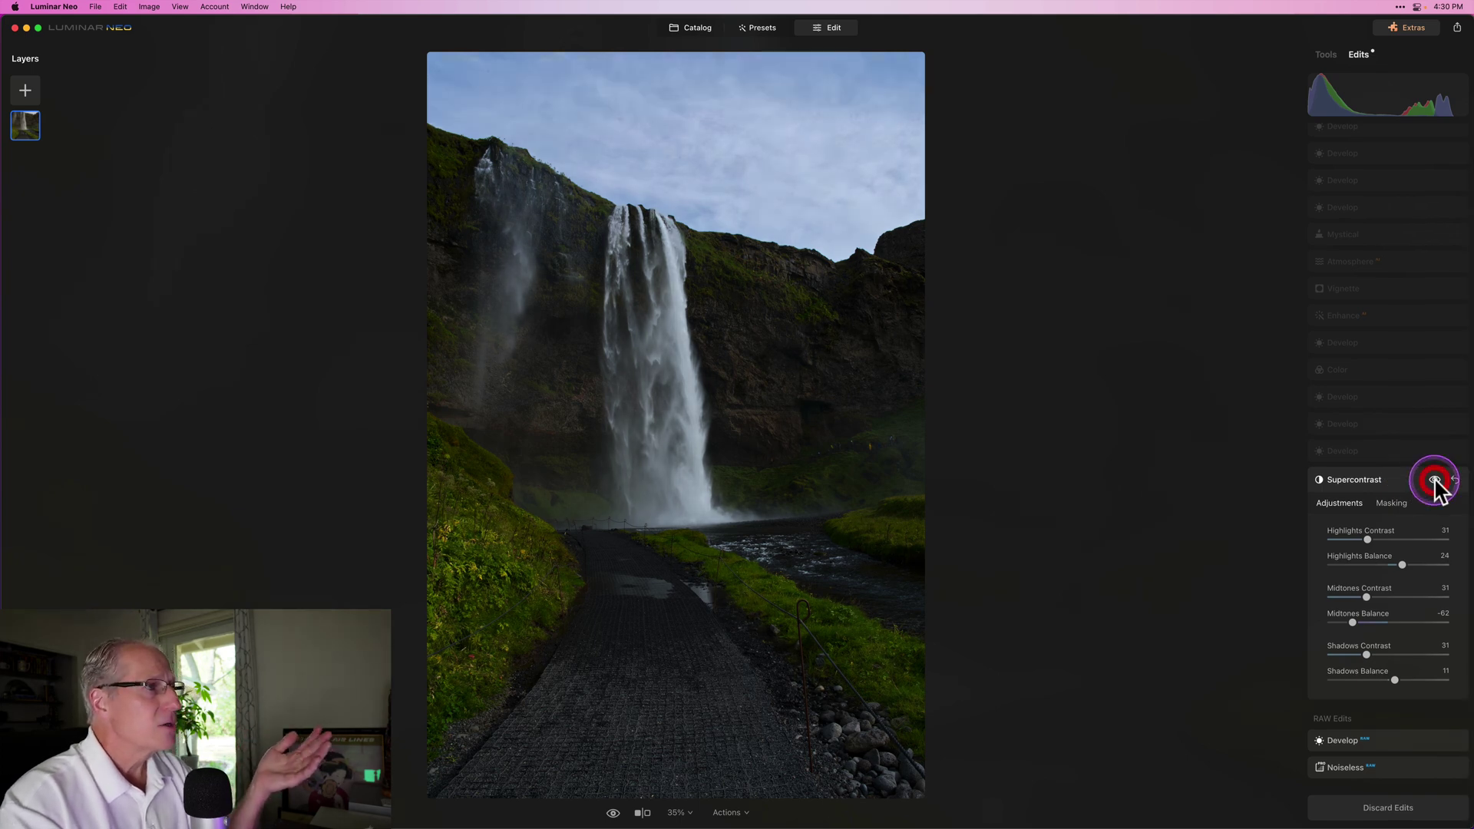
click(1434, 480)
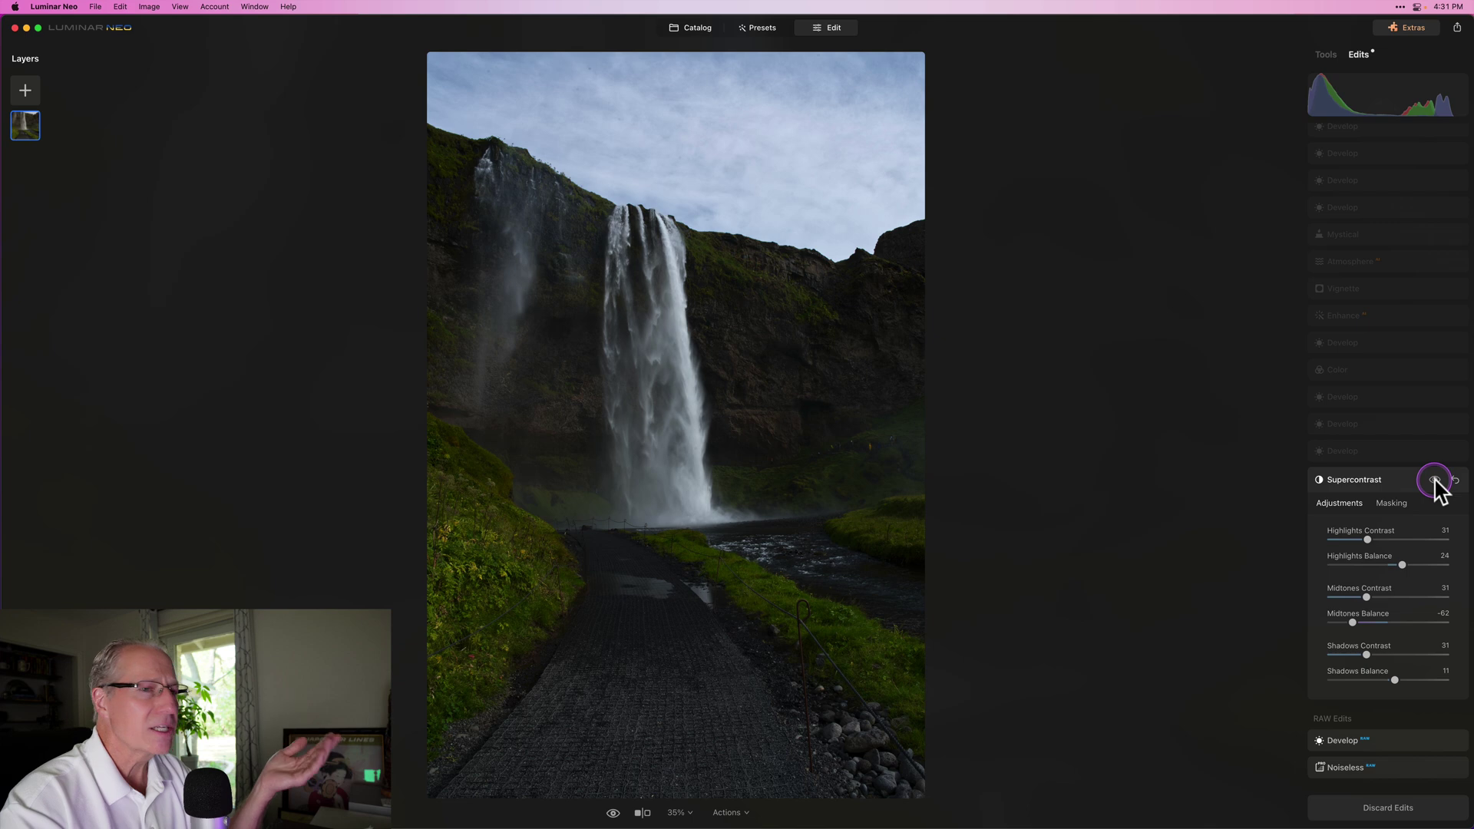
click(1434, 481)
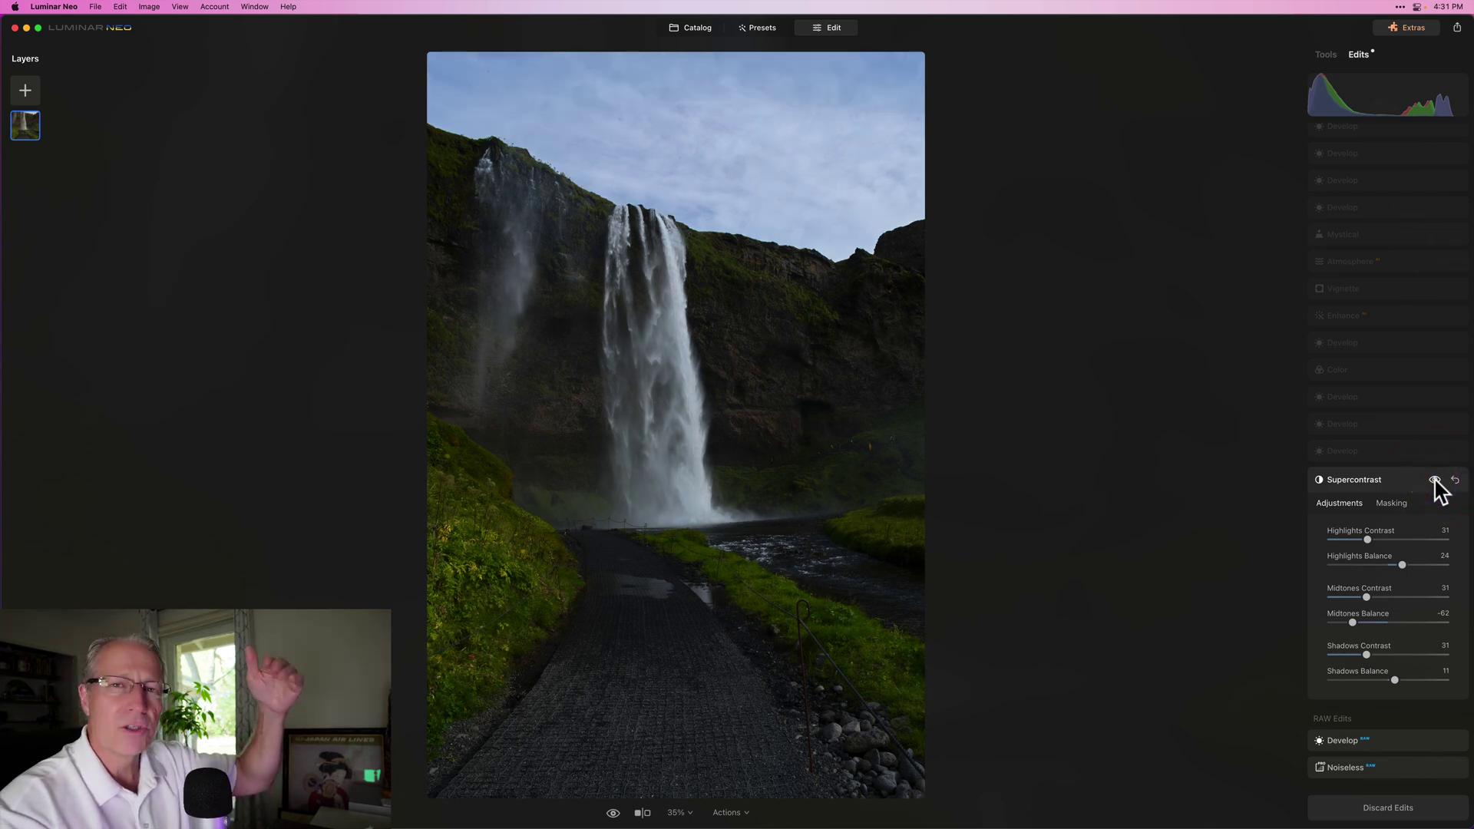
click(1433, 481)
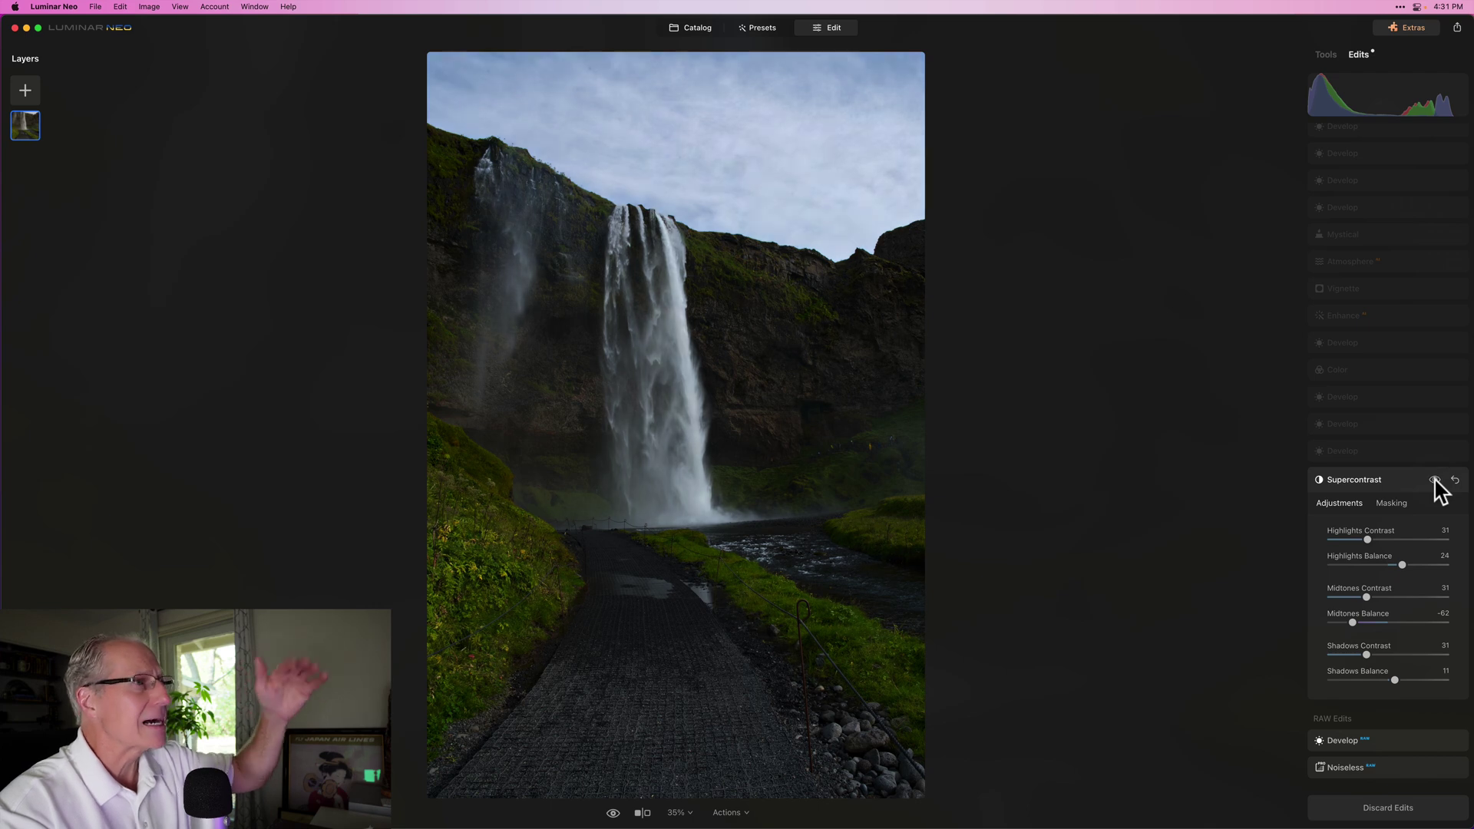
click(1434, 481)
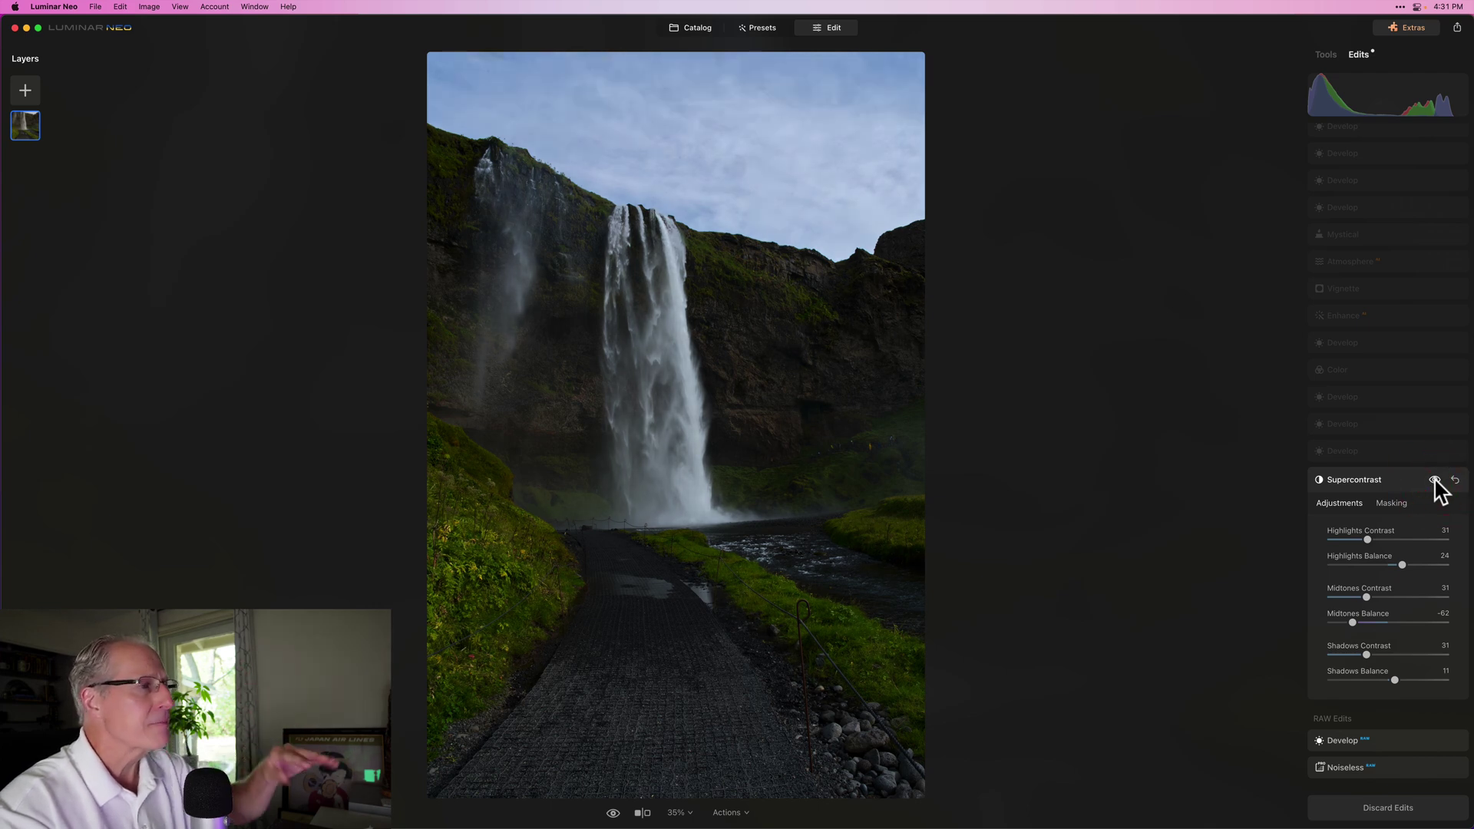
click(1434, 480)
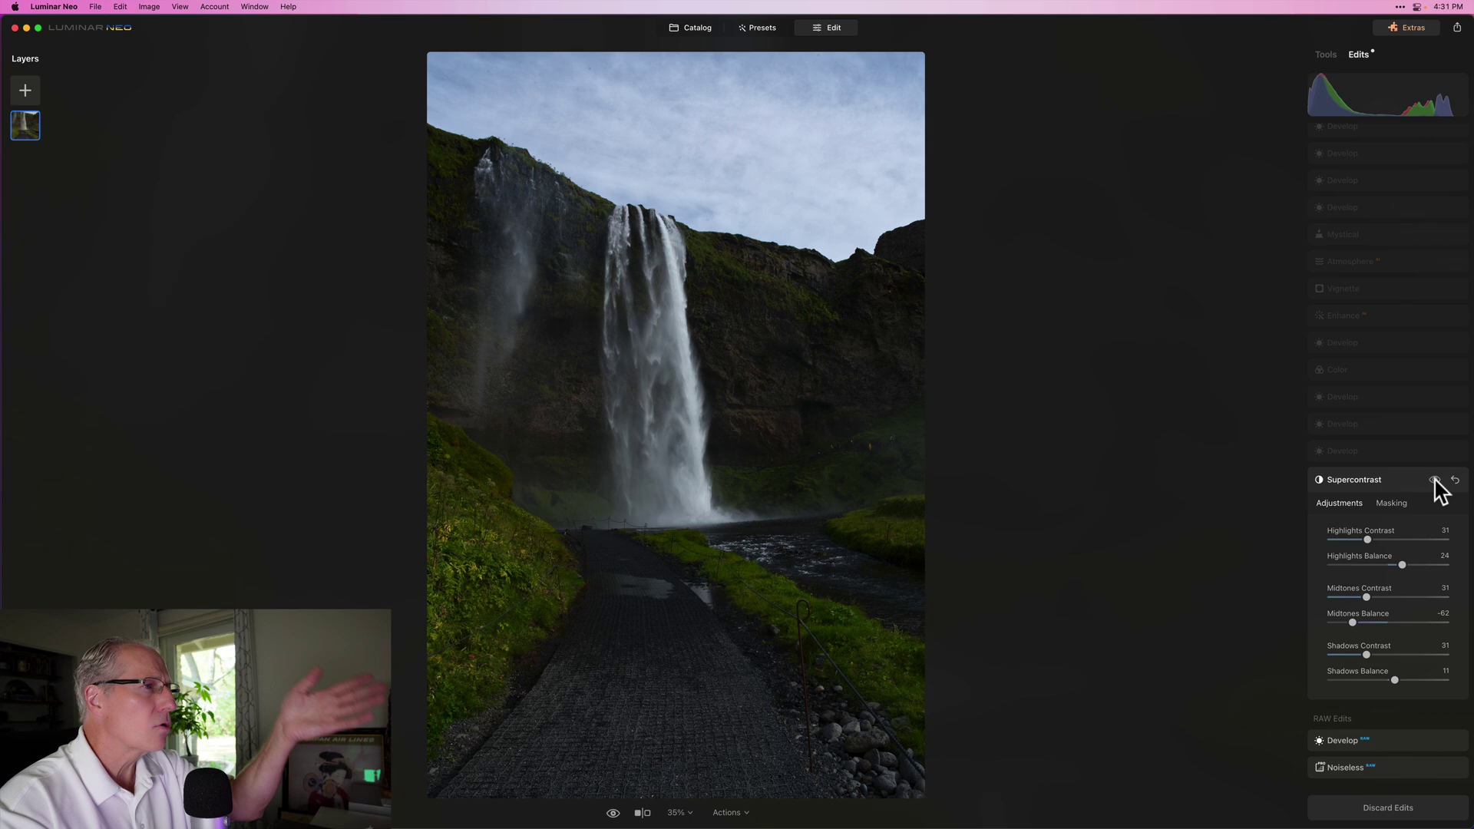
click(1433, 480)
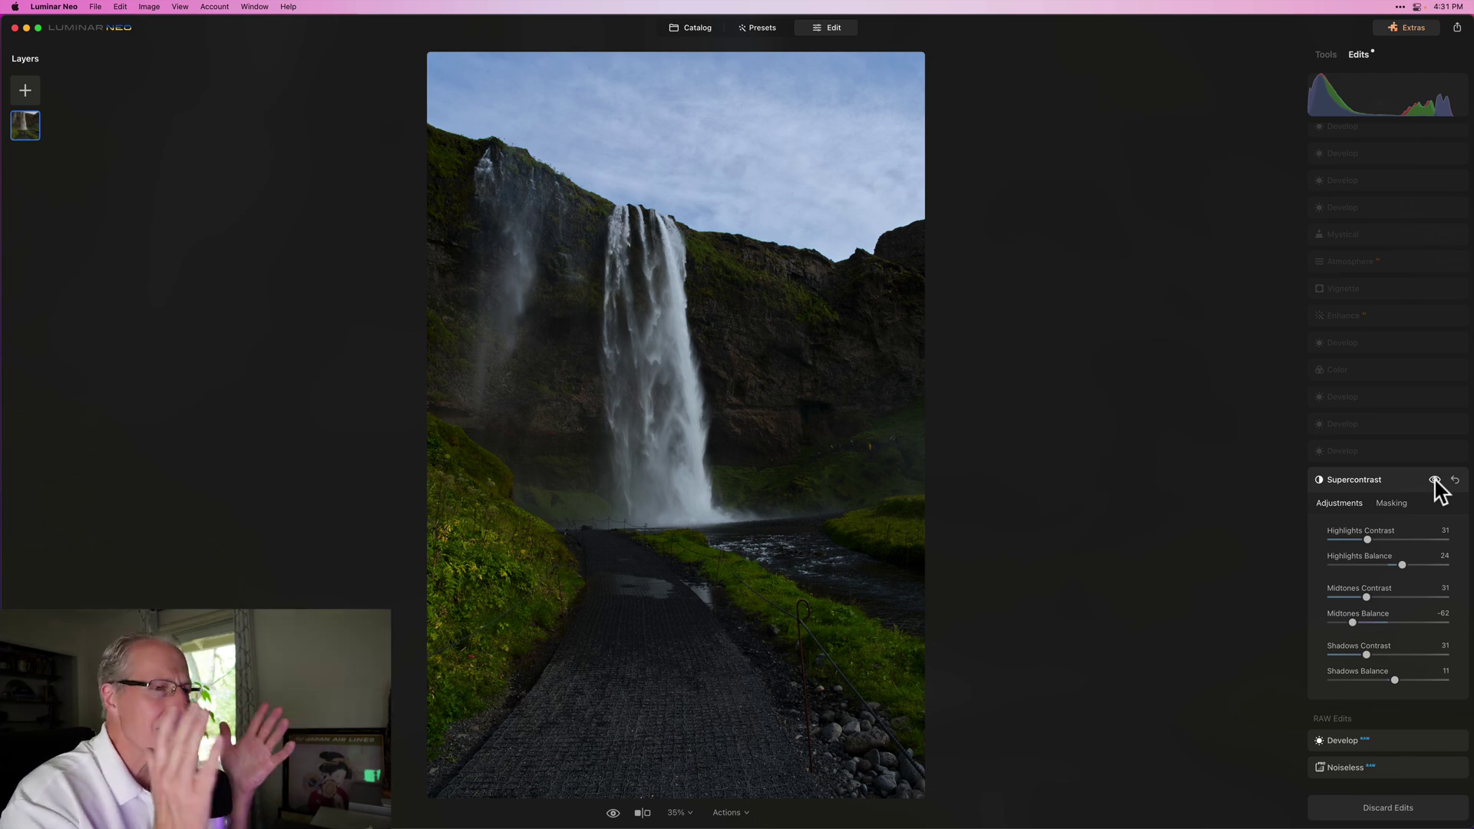
click(1373, 453)
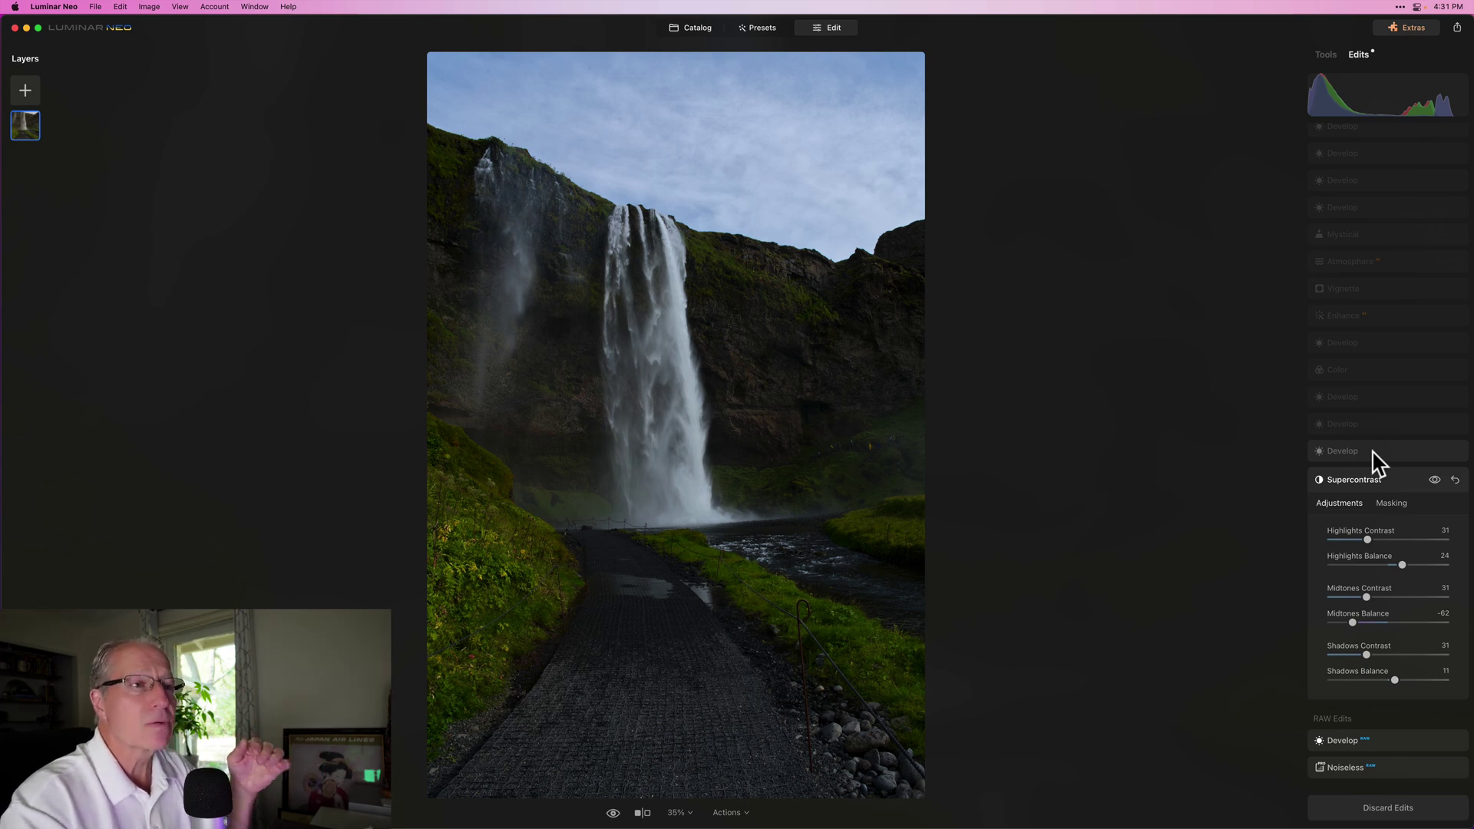
- Open the Develop edit above Supercontrast and show its mask over the sky
click(1372, 451)
click(1379, 491)
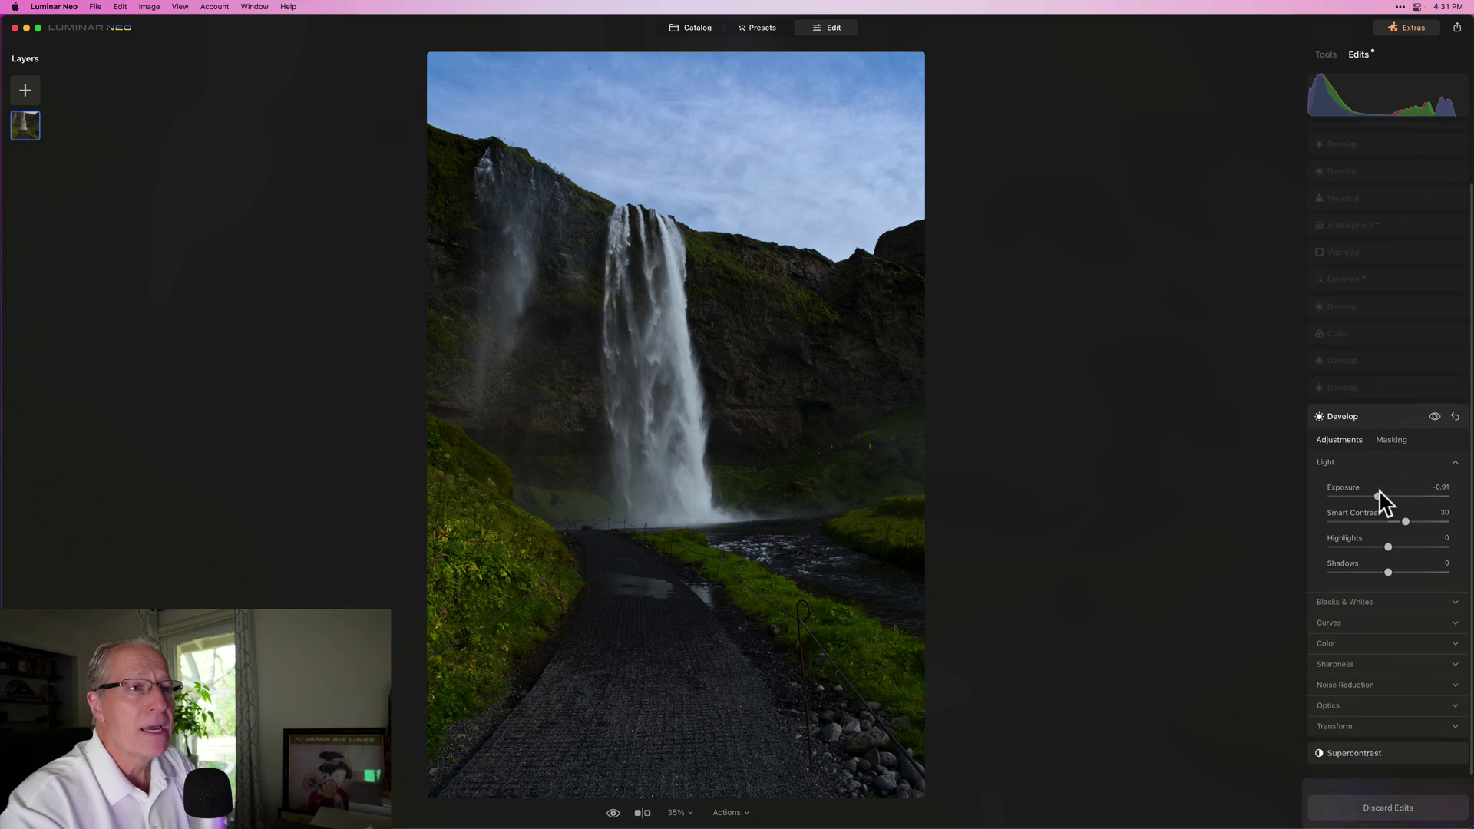
click(1390, 401)
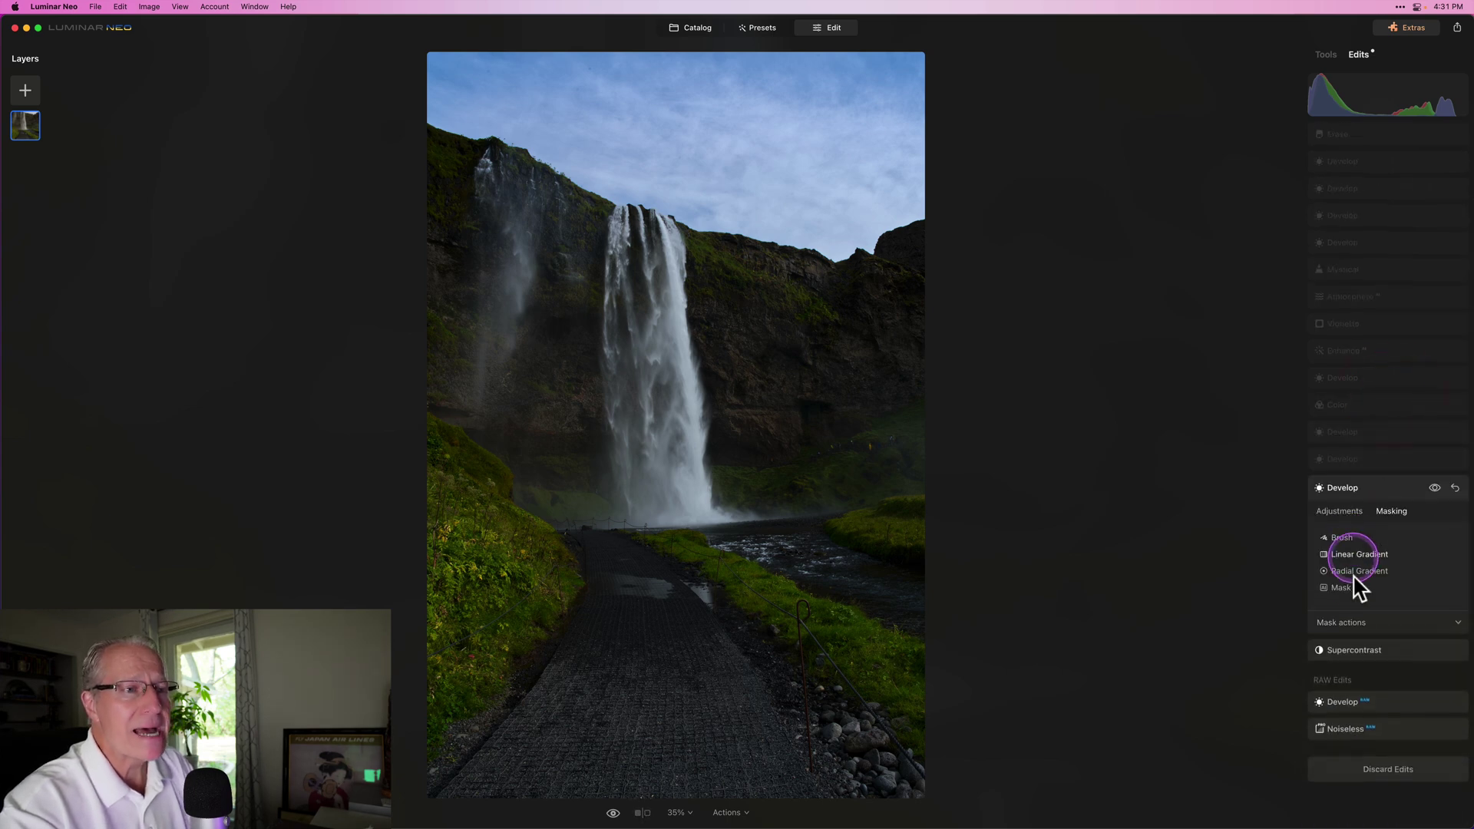
click(1348, 623)
click(1425, 663)
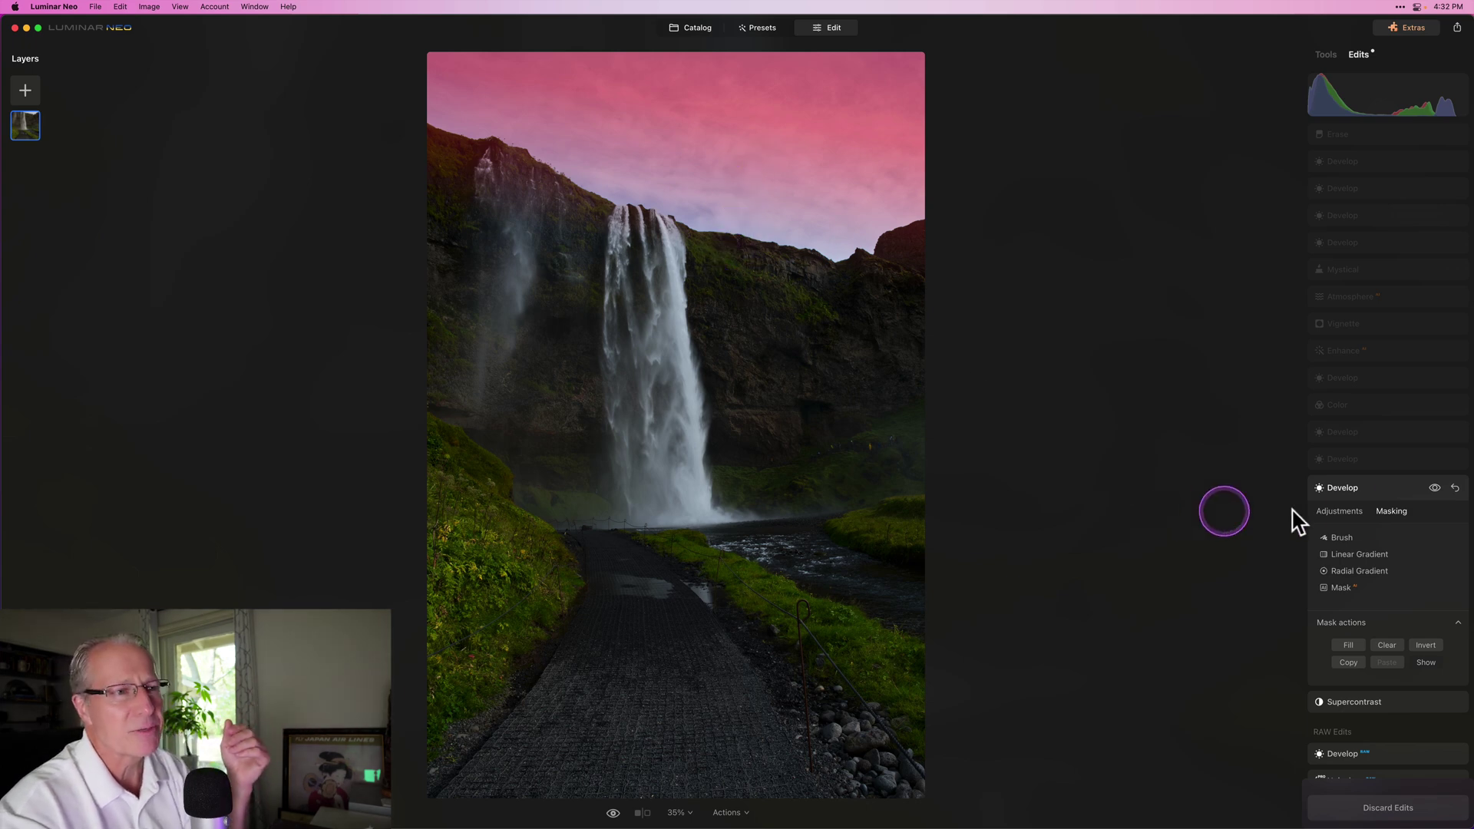
- Hide the sky mask and review this Develop edit's Blacks & Whites and Color values
click(1389, 647)
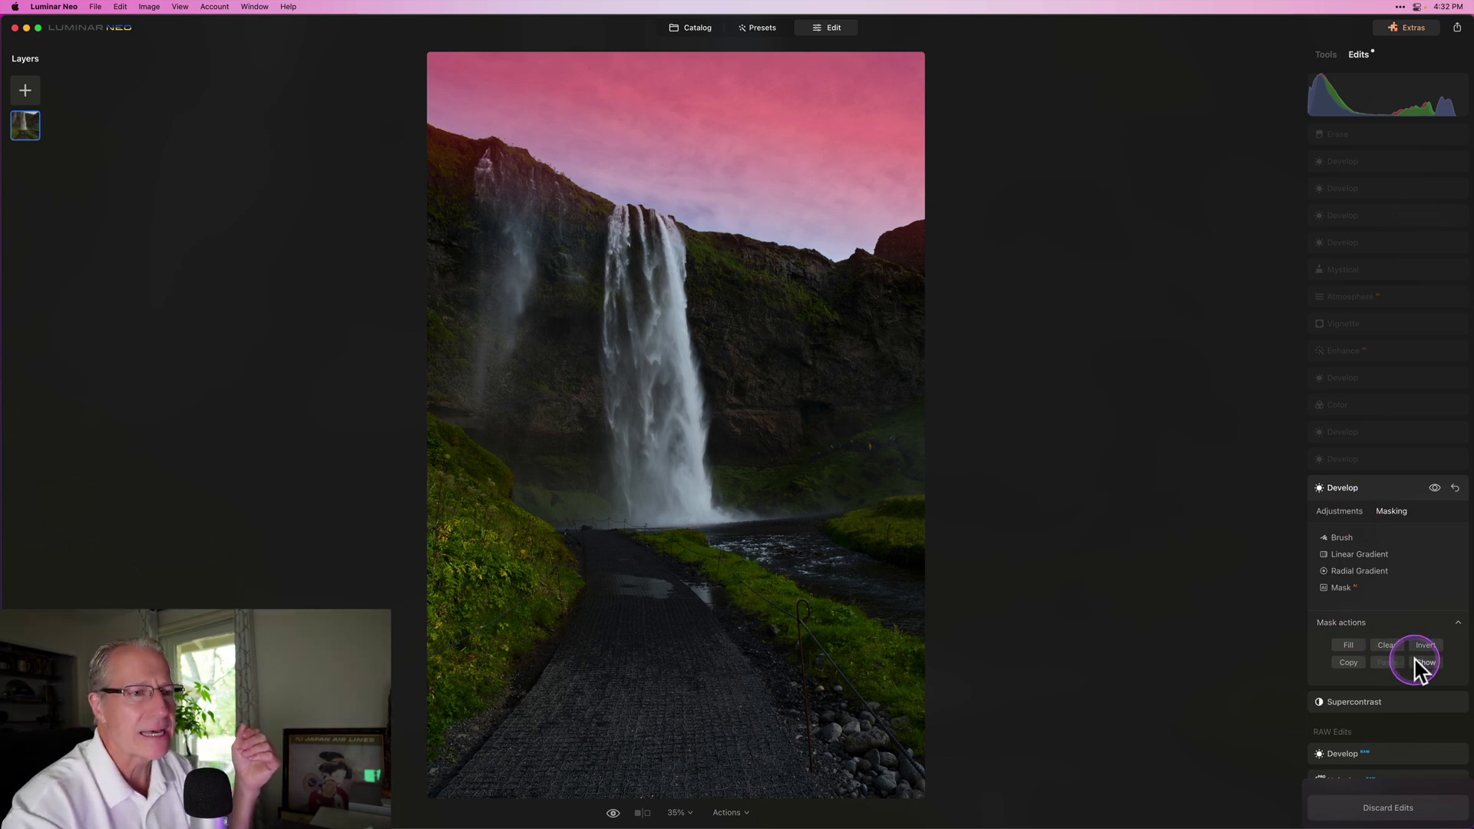
click(1345, 512)
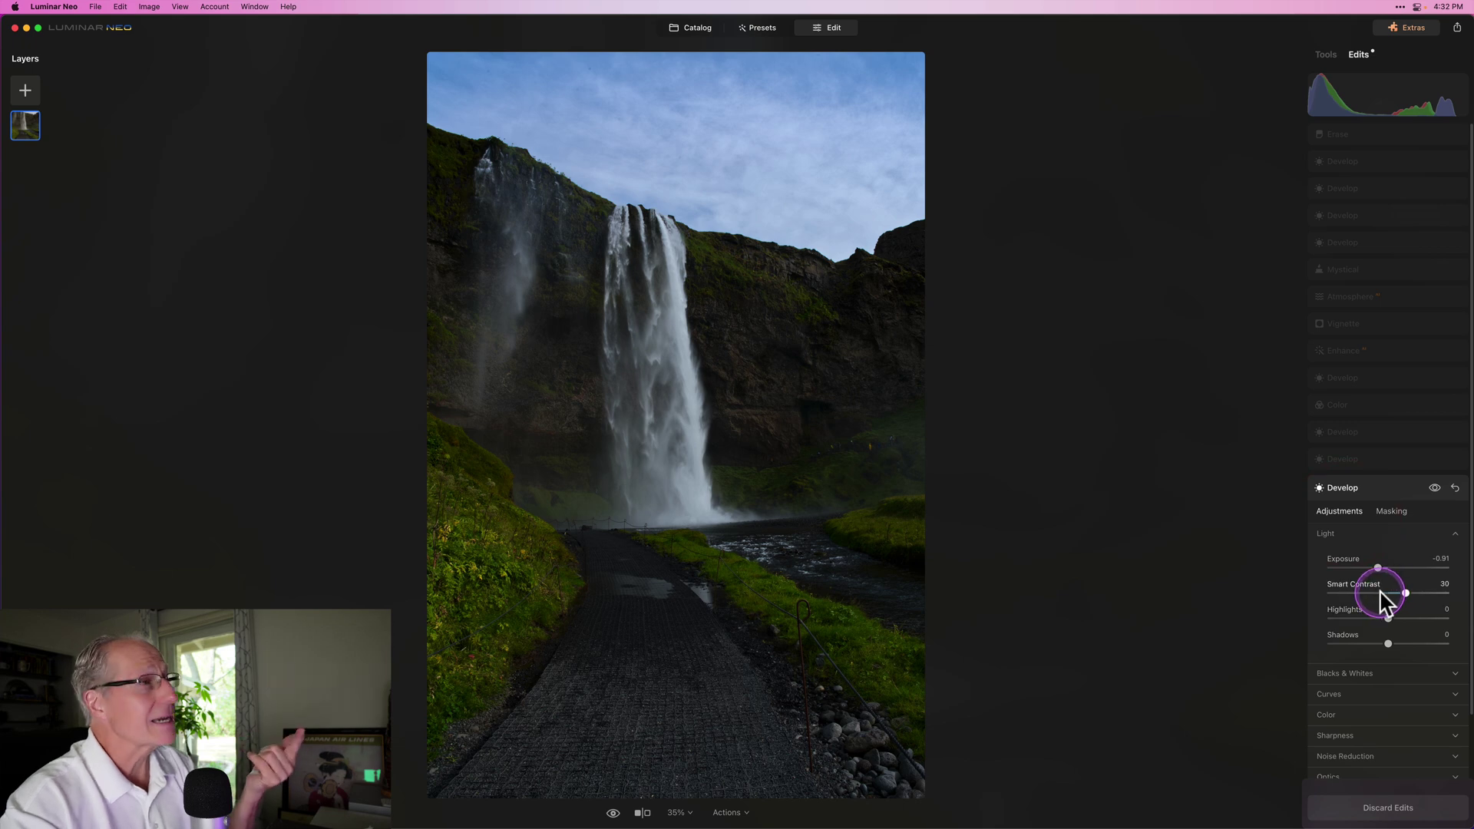
scroll(1382, 603, down, 3)
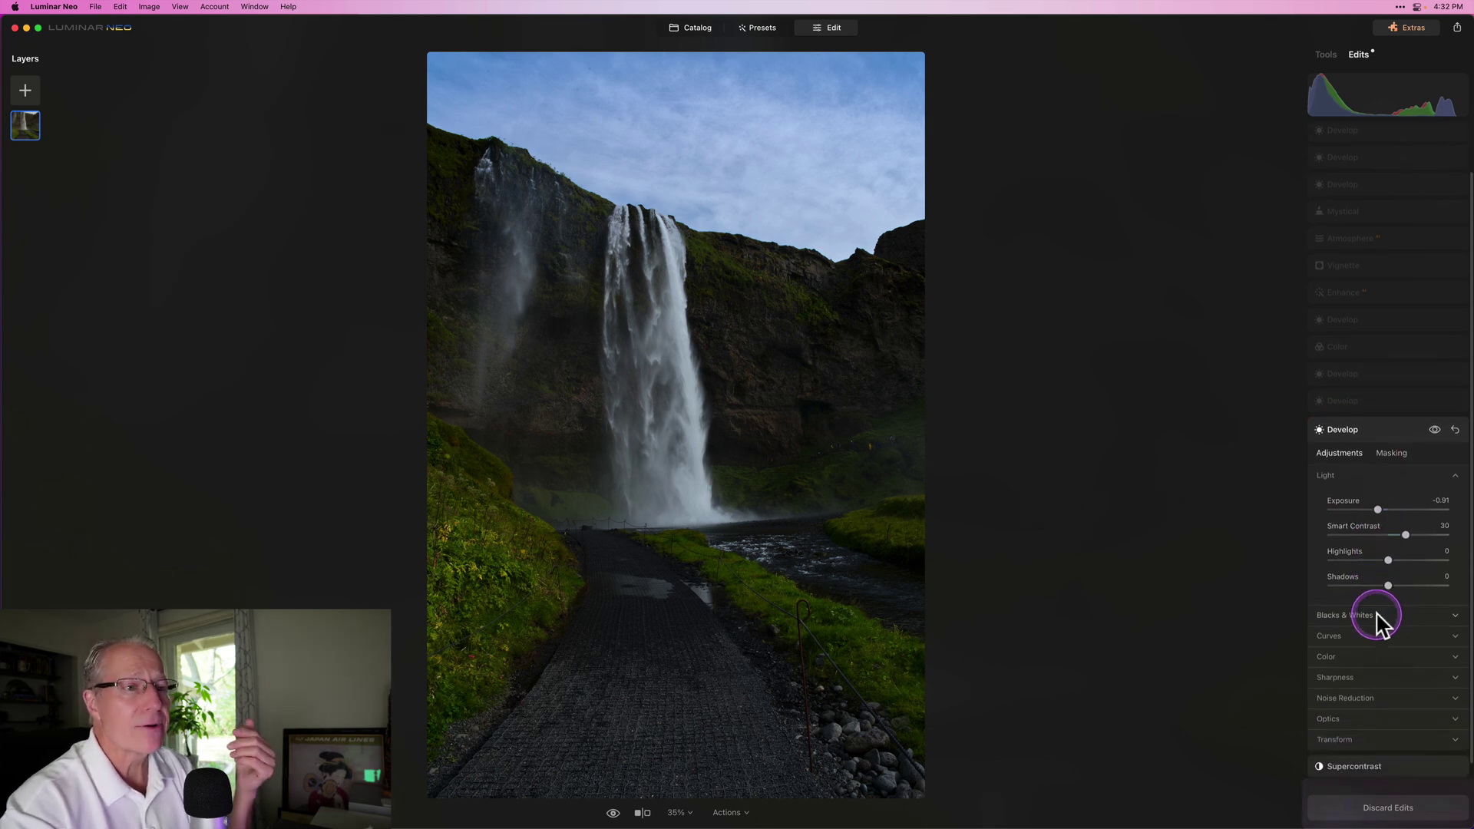
click(1376, 615)
scroll(1362, 658, down, 4)
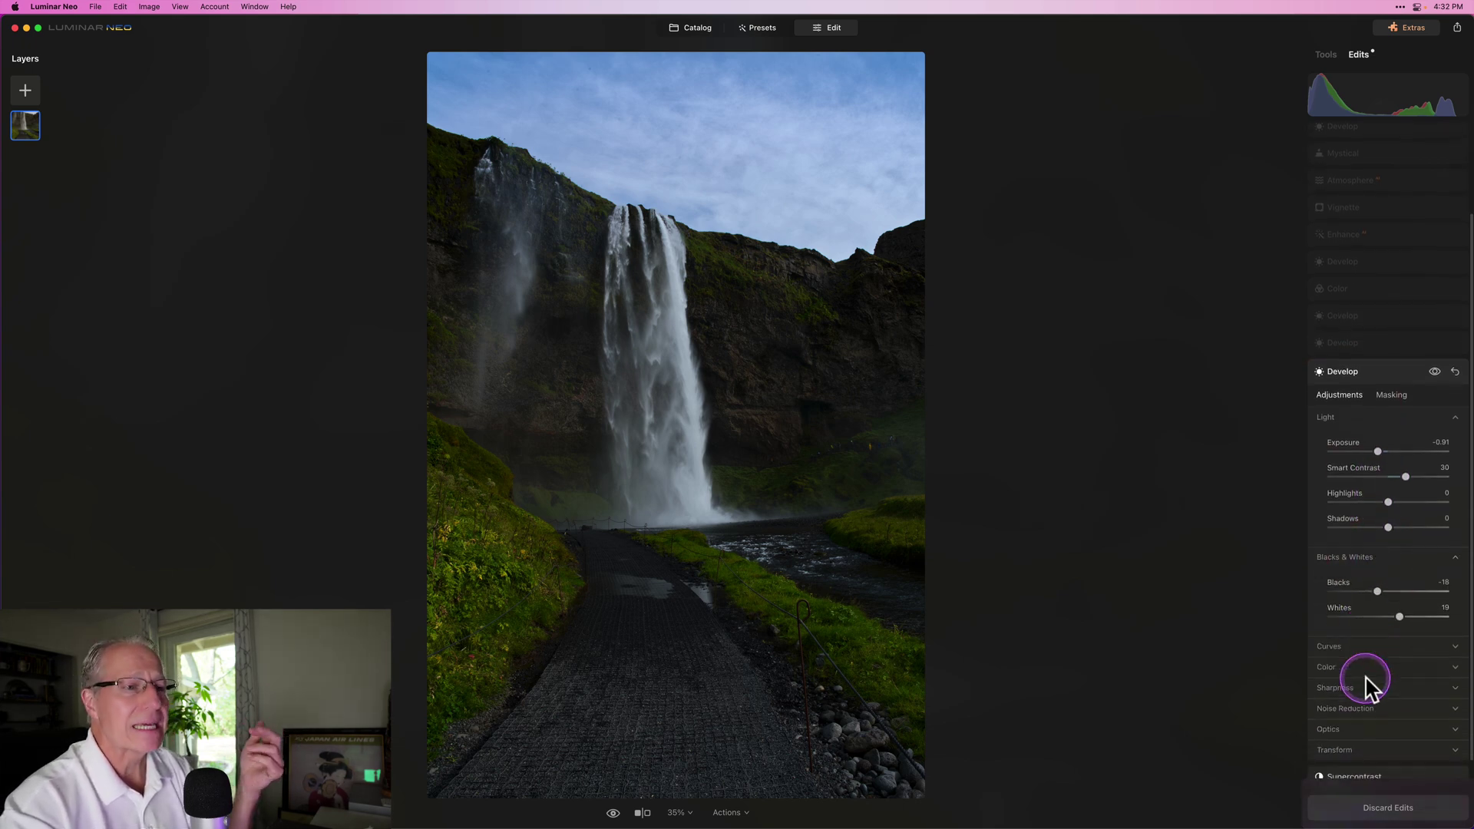
click(1356, 652)
scroll(1357, 648, down, 3)
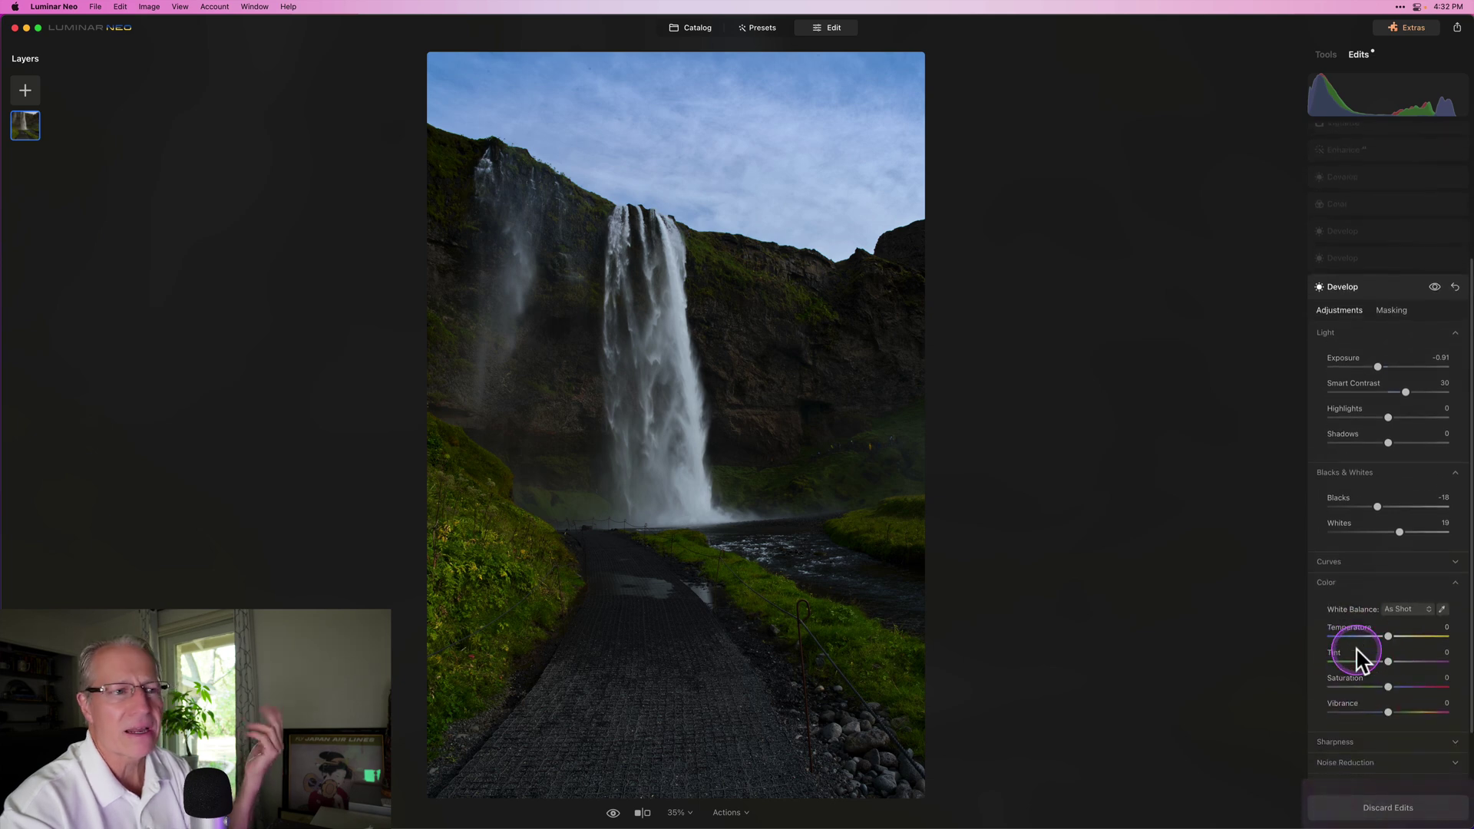
click(1345, 603)
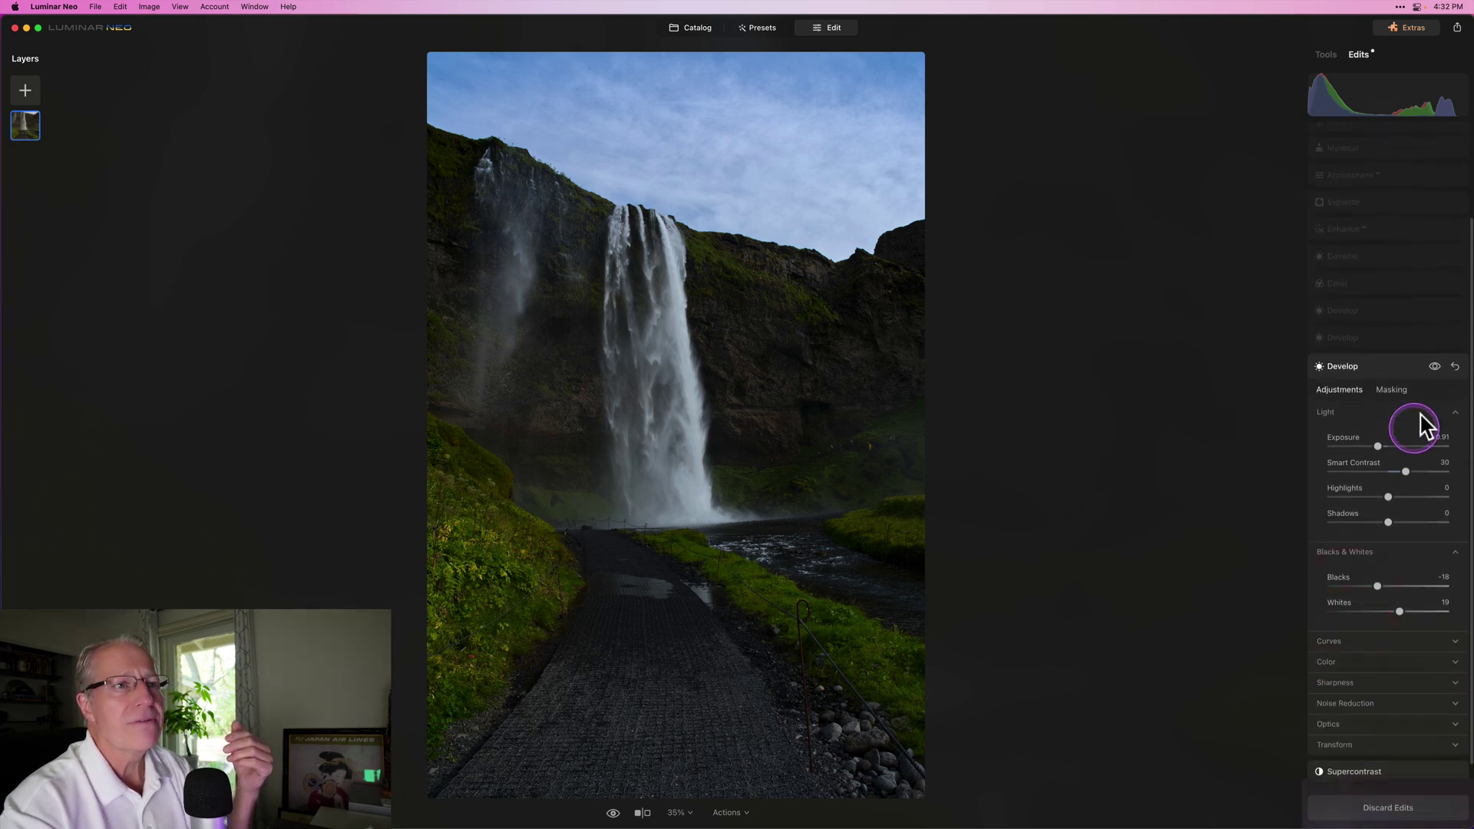
- Toggle that Develop edit off and on, then open the earlier Develop edit (Exposure 0.20)
click(1433, 367)
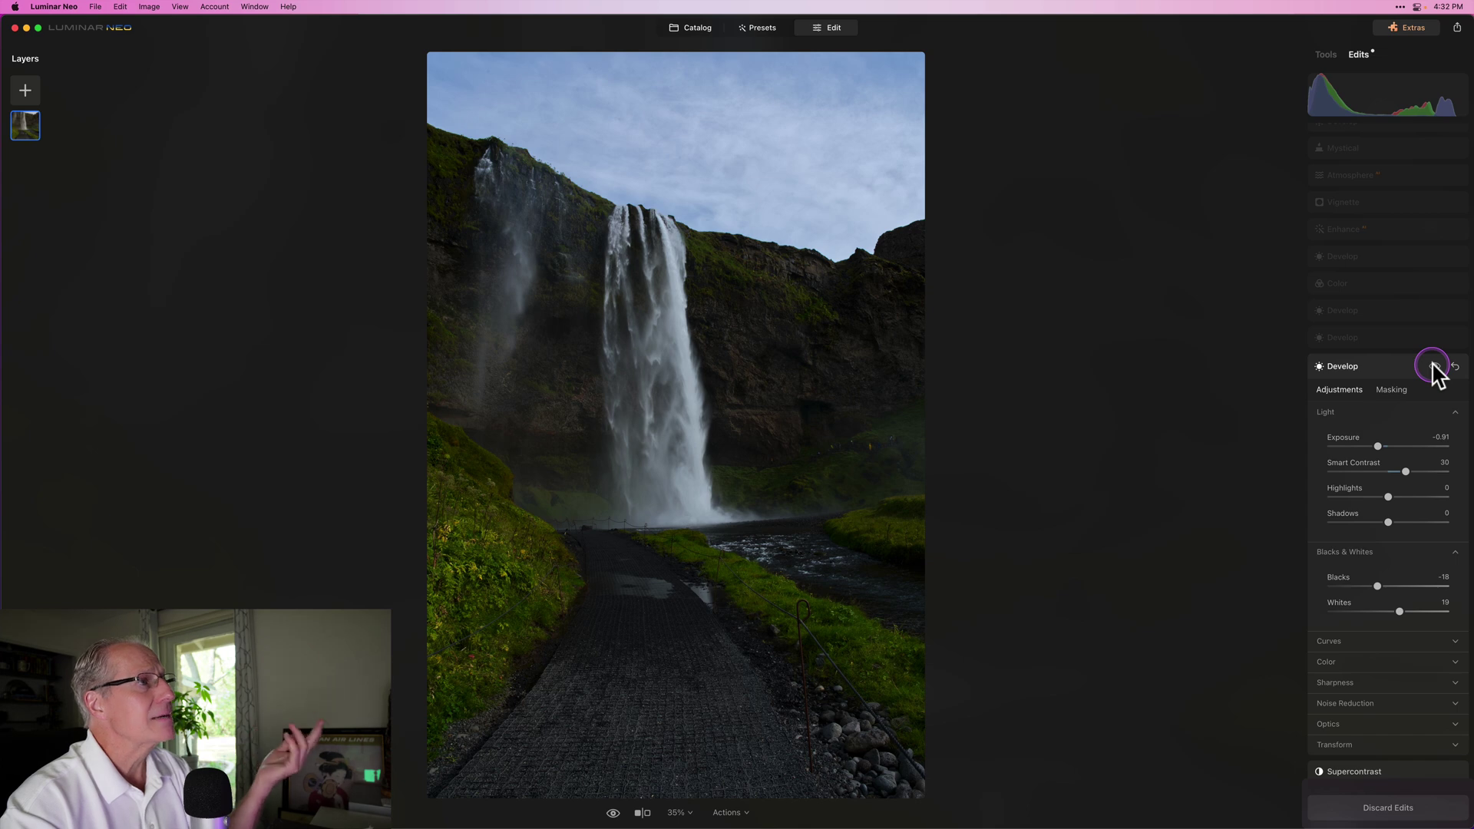
click(1433, 367)
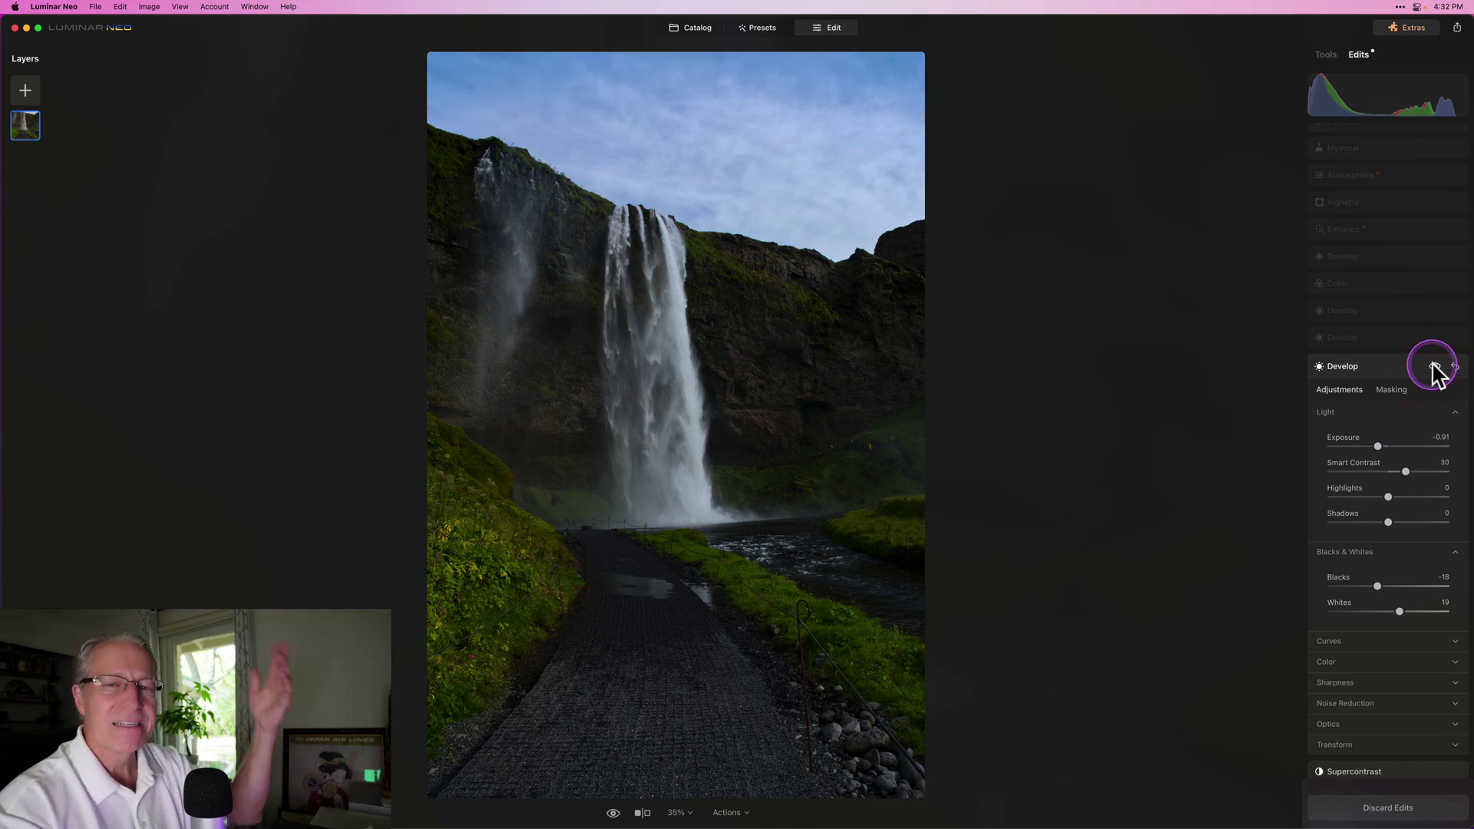
scroll(1415, 453, up, 1)
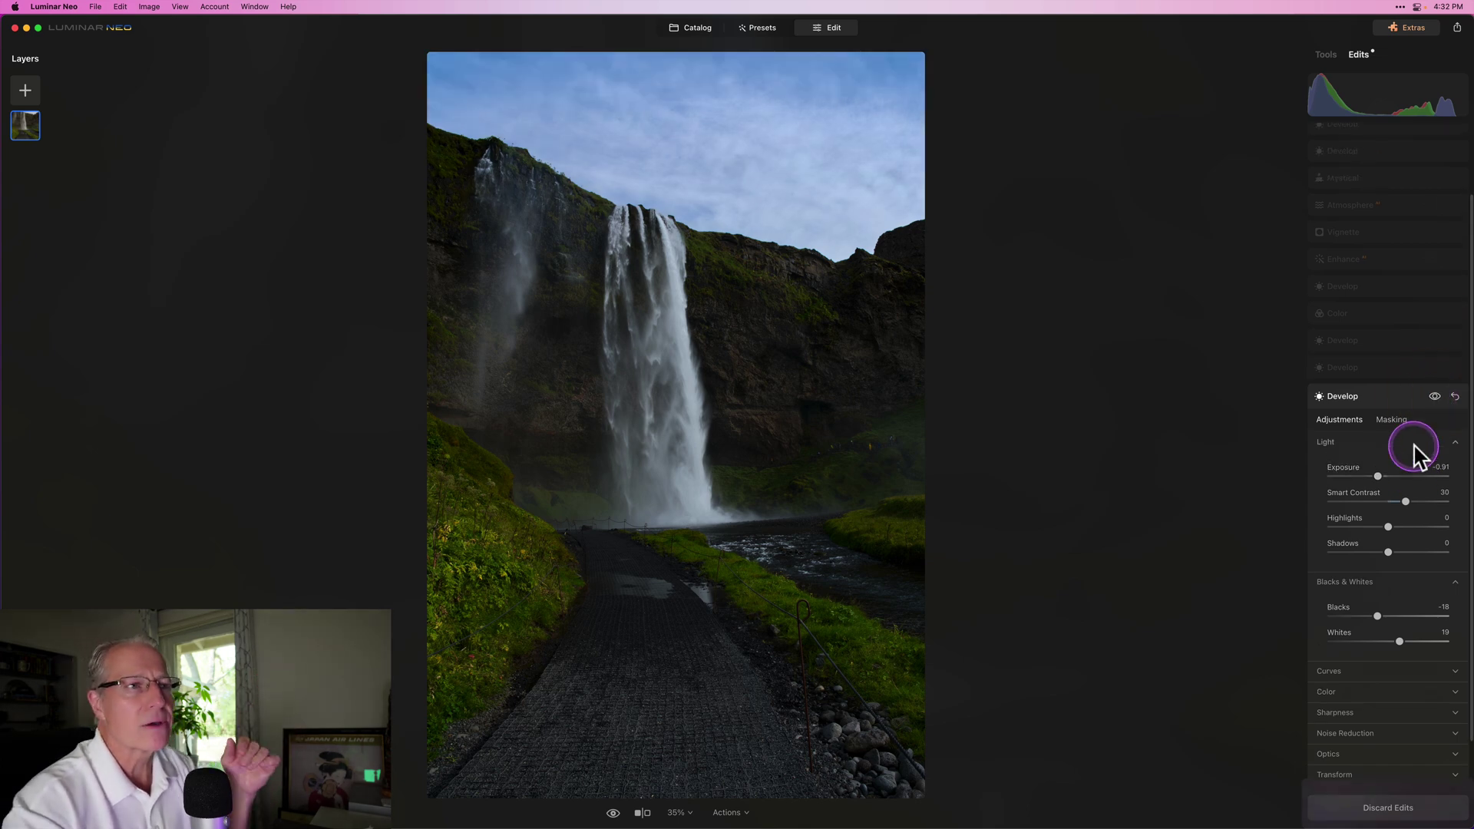
click(1364, 369)
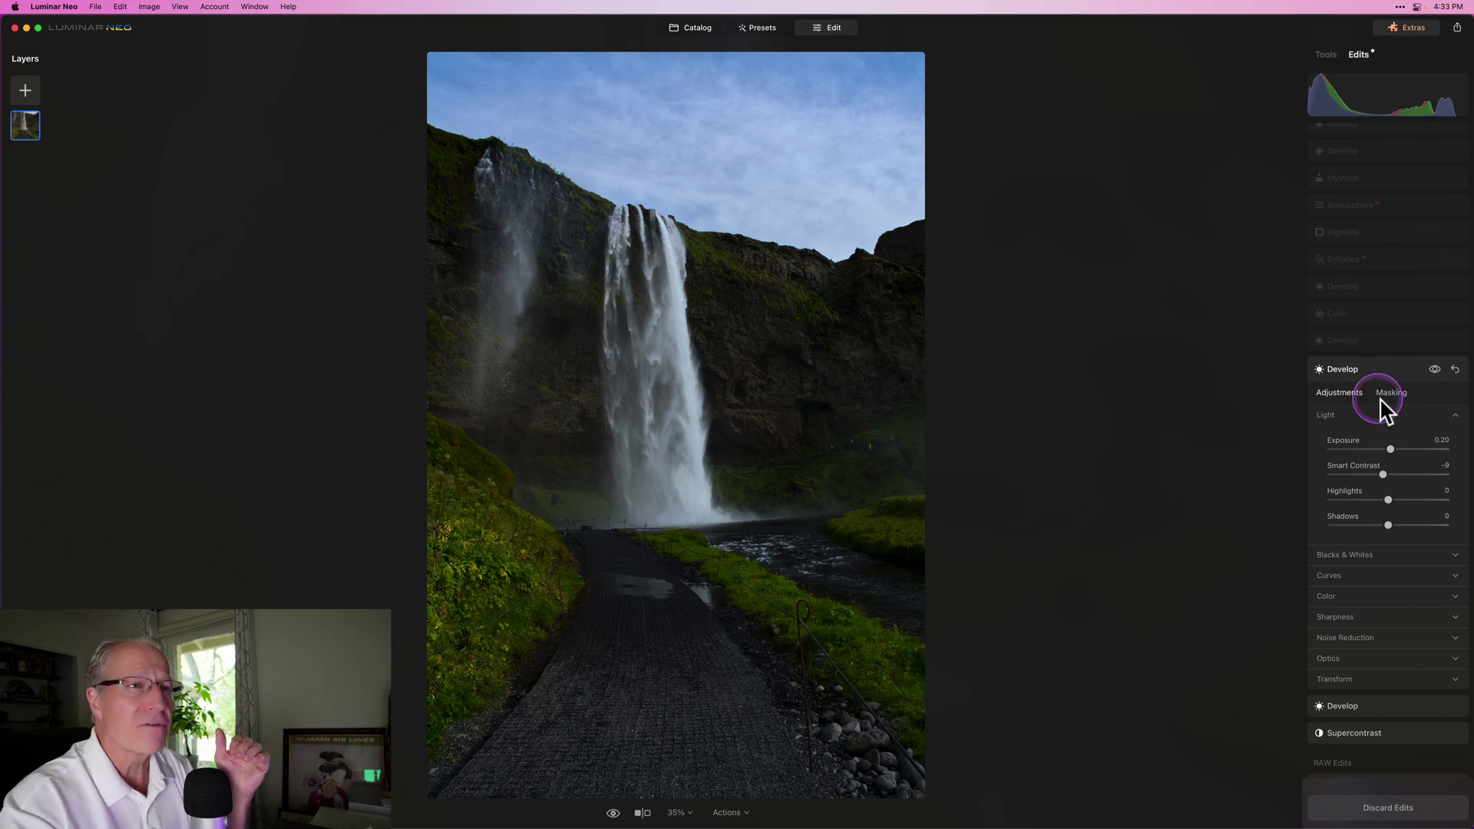
click(1392, 393)
click(1348, 597)
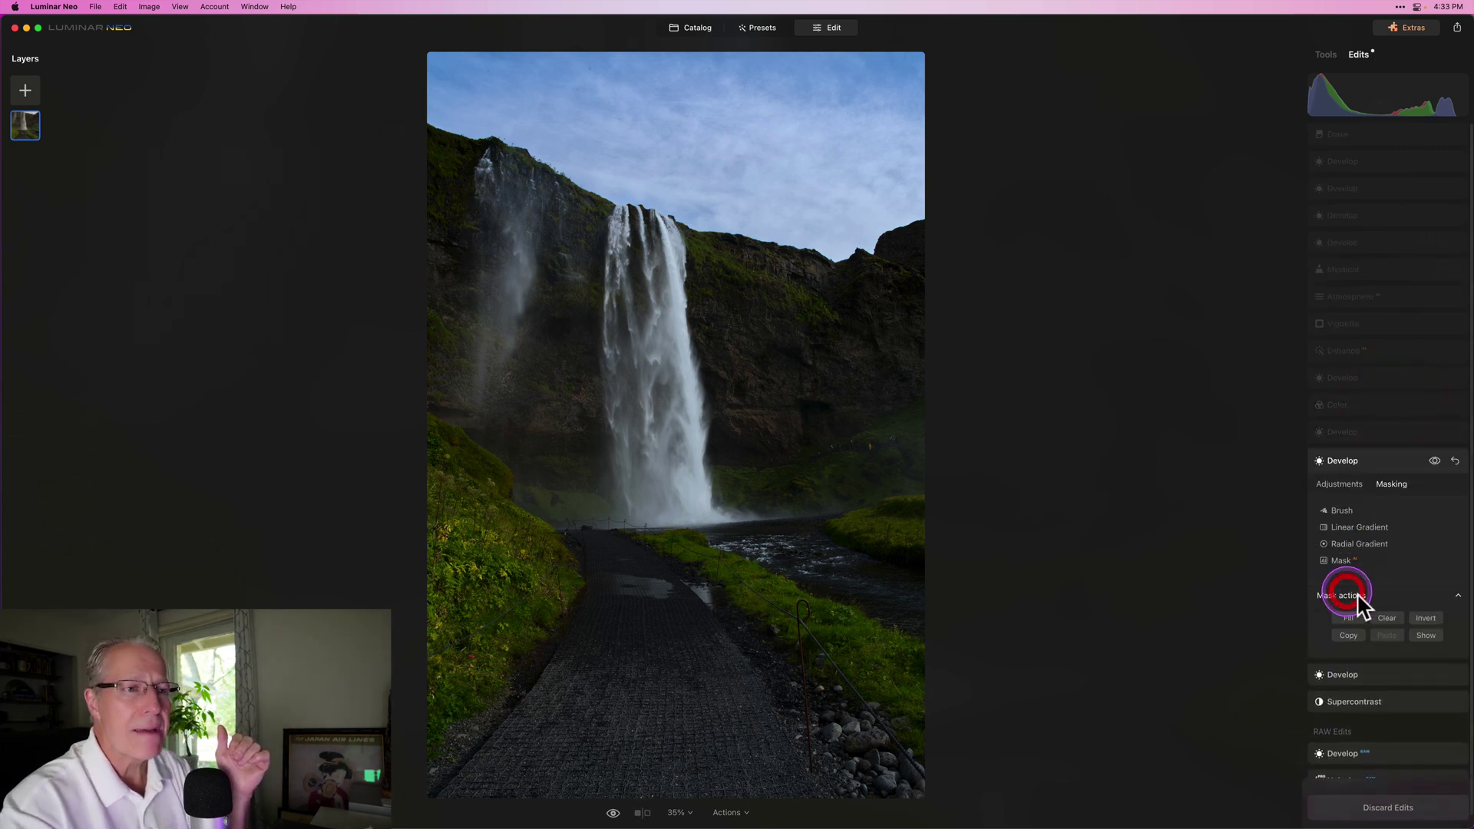
click(1427, 637)
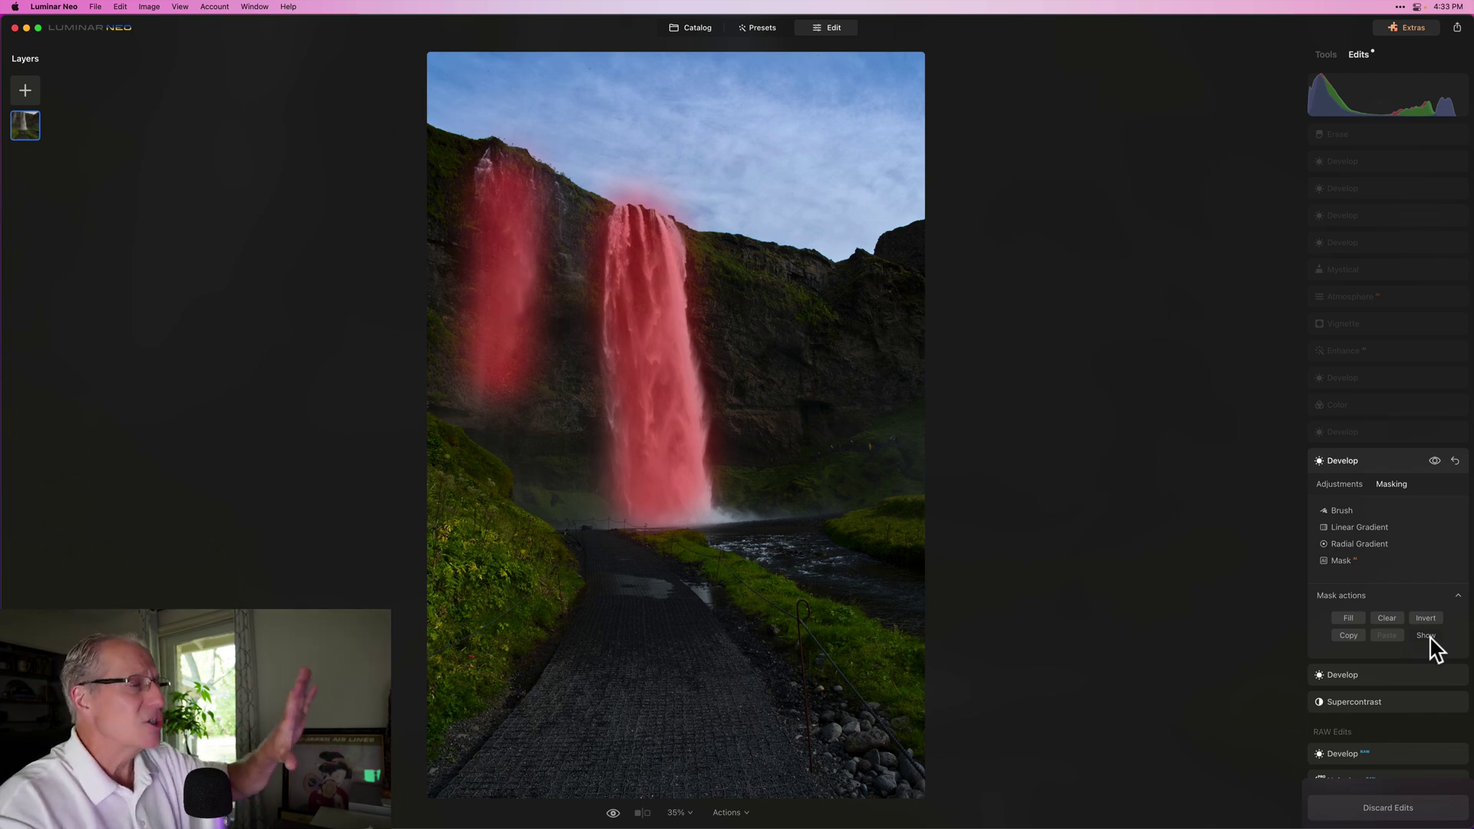
click(1425, 636)
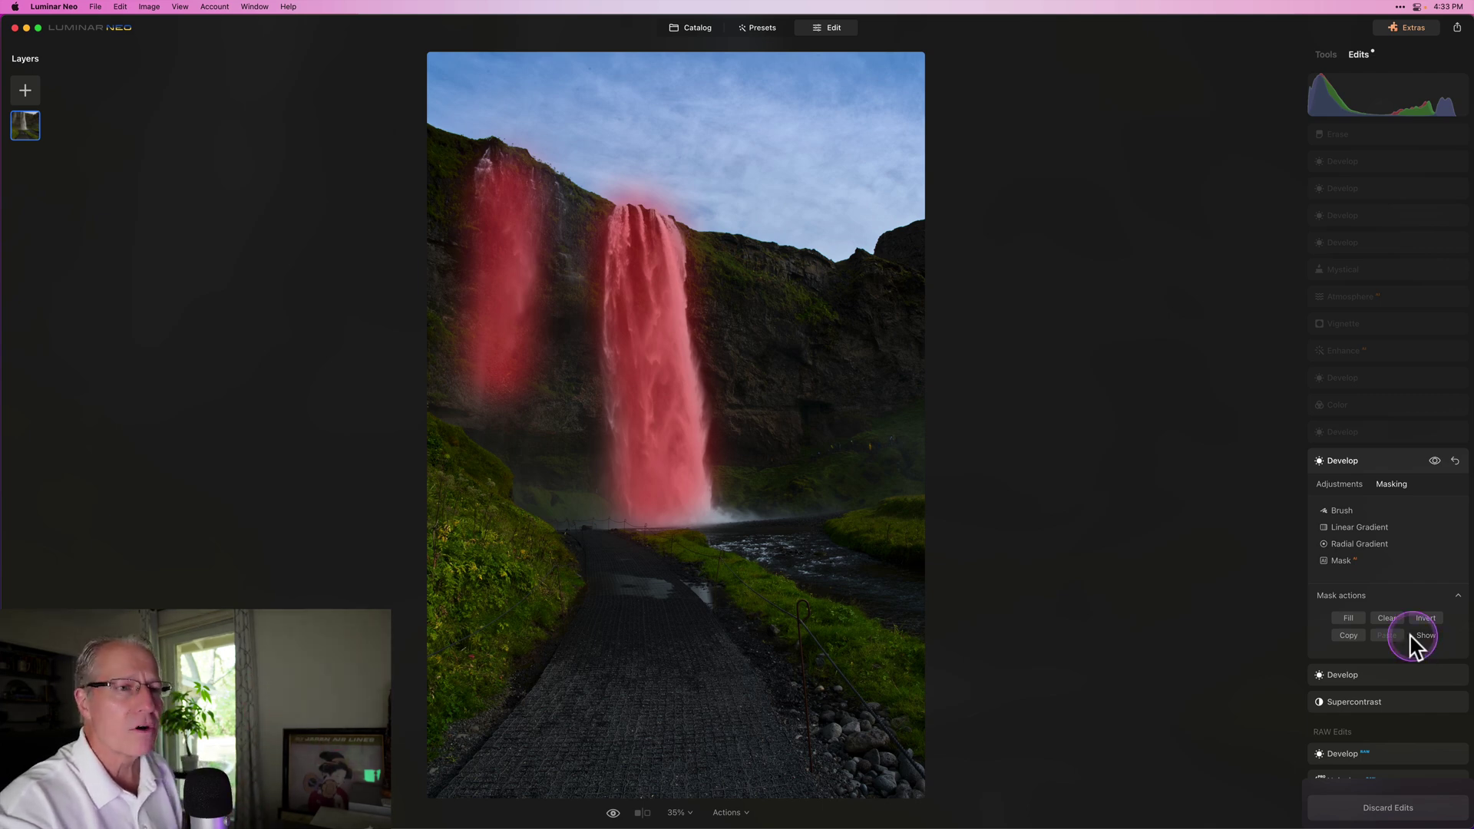
click(1347, 490)
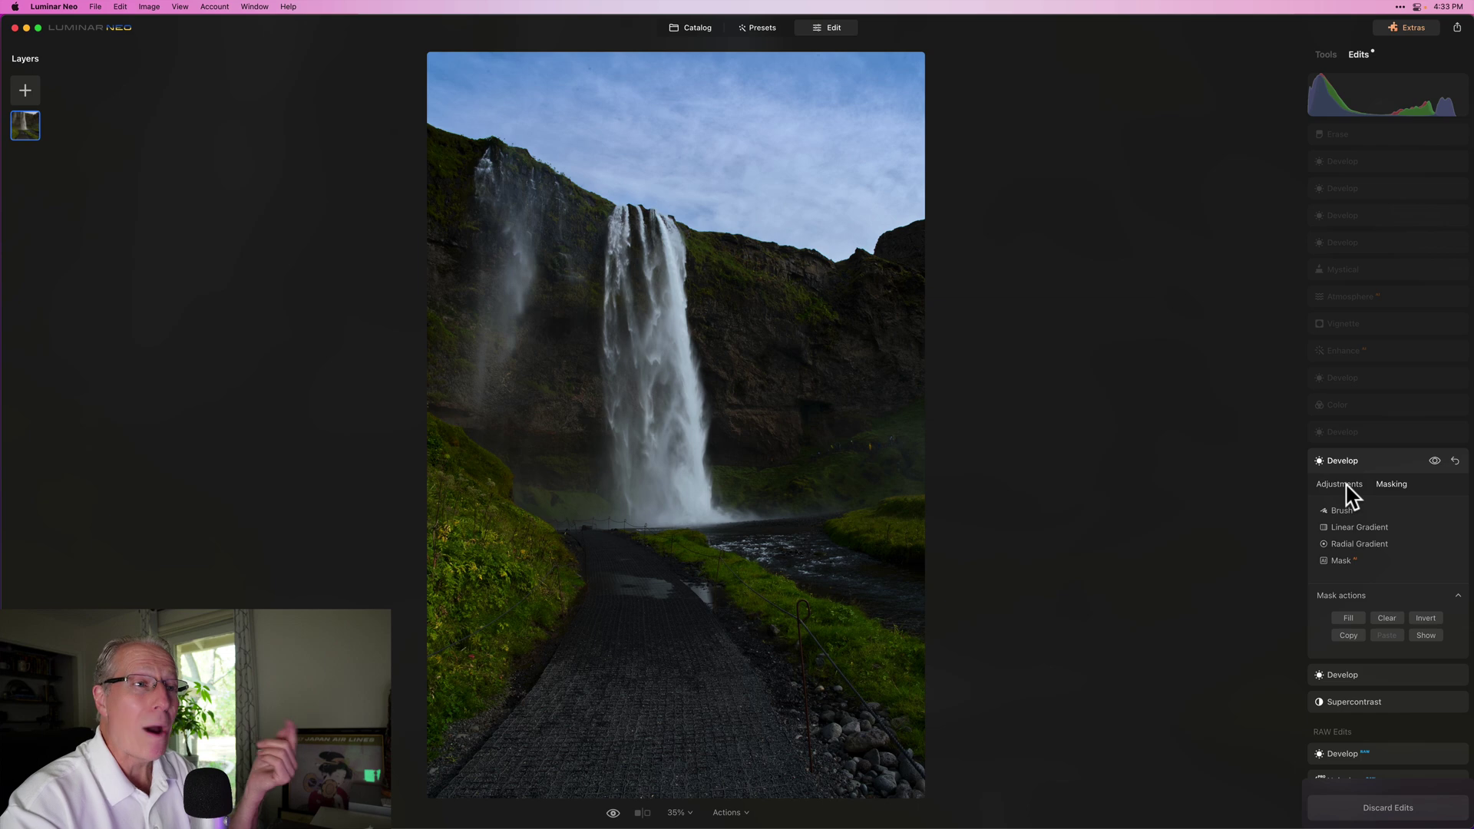
click(1345, 486)
drag(1360, 542, 1409, 547)
- Set Whites to 5 and Smart Contrast to about -10
scroll(1391, 568, down, 3)
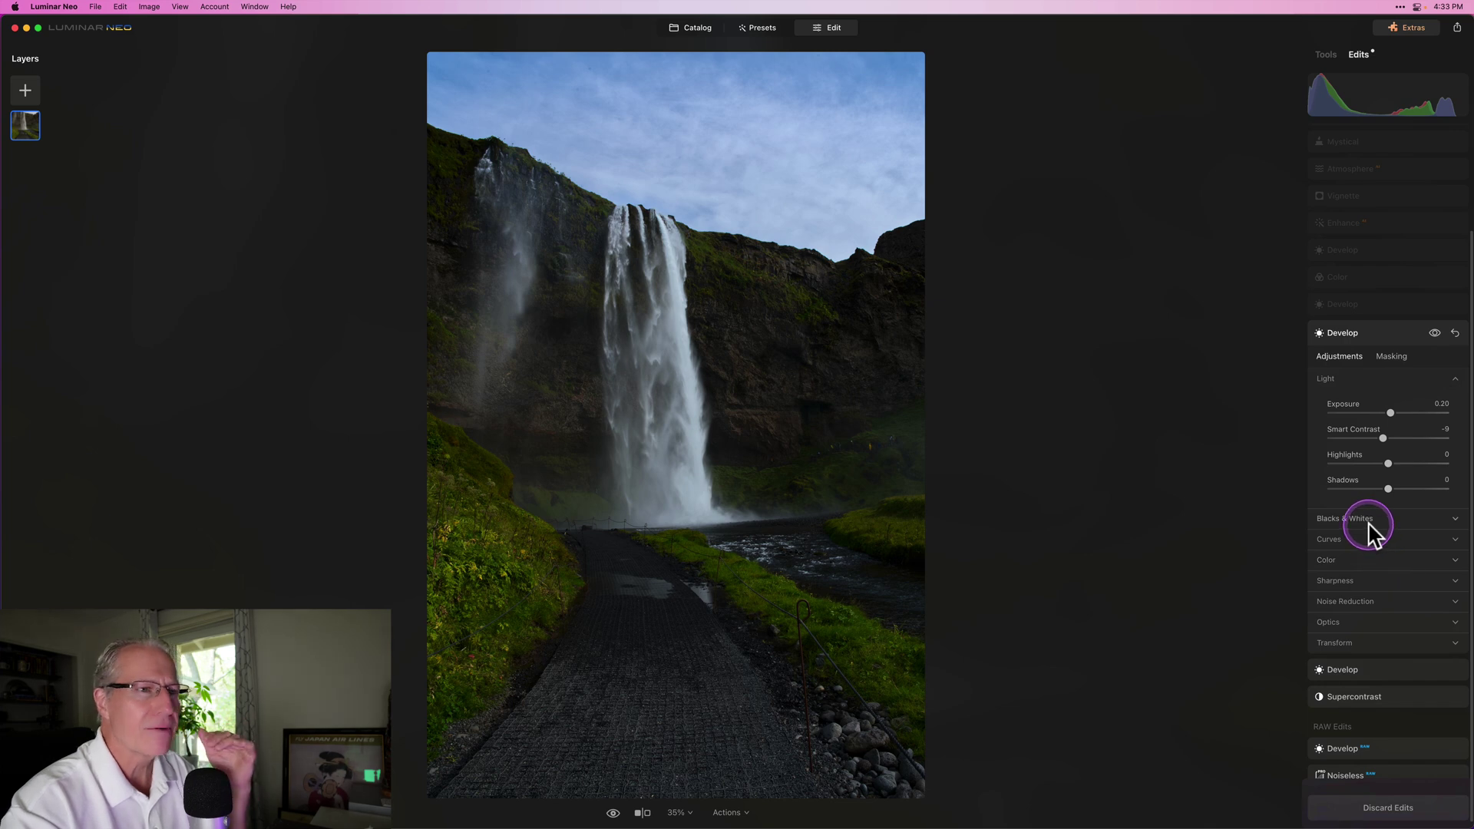
click(1368, 521)
drag(1388, 577, 1397, 583)
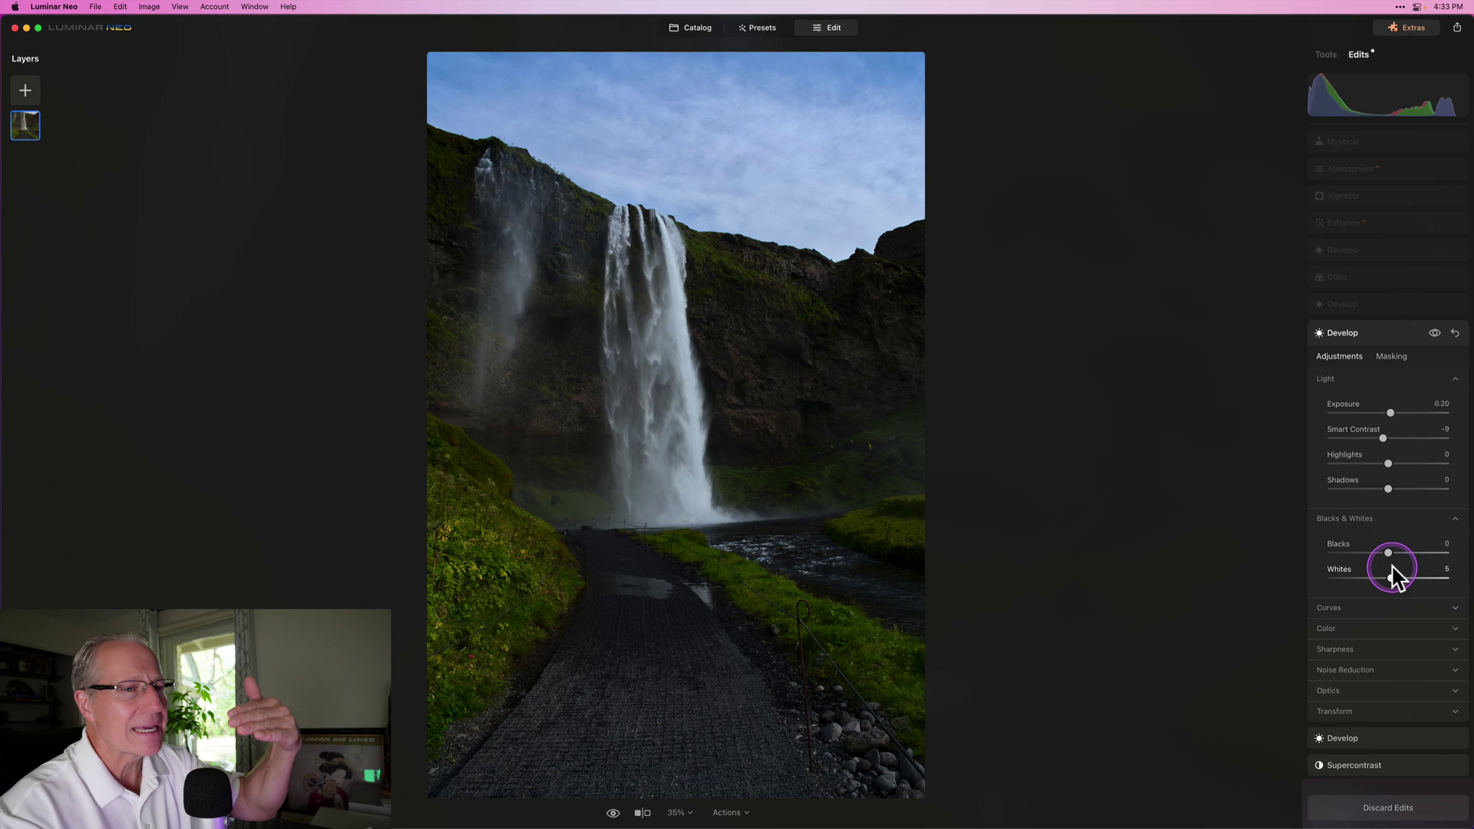
double_click(1383, 439)
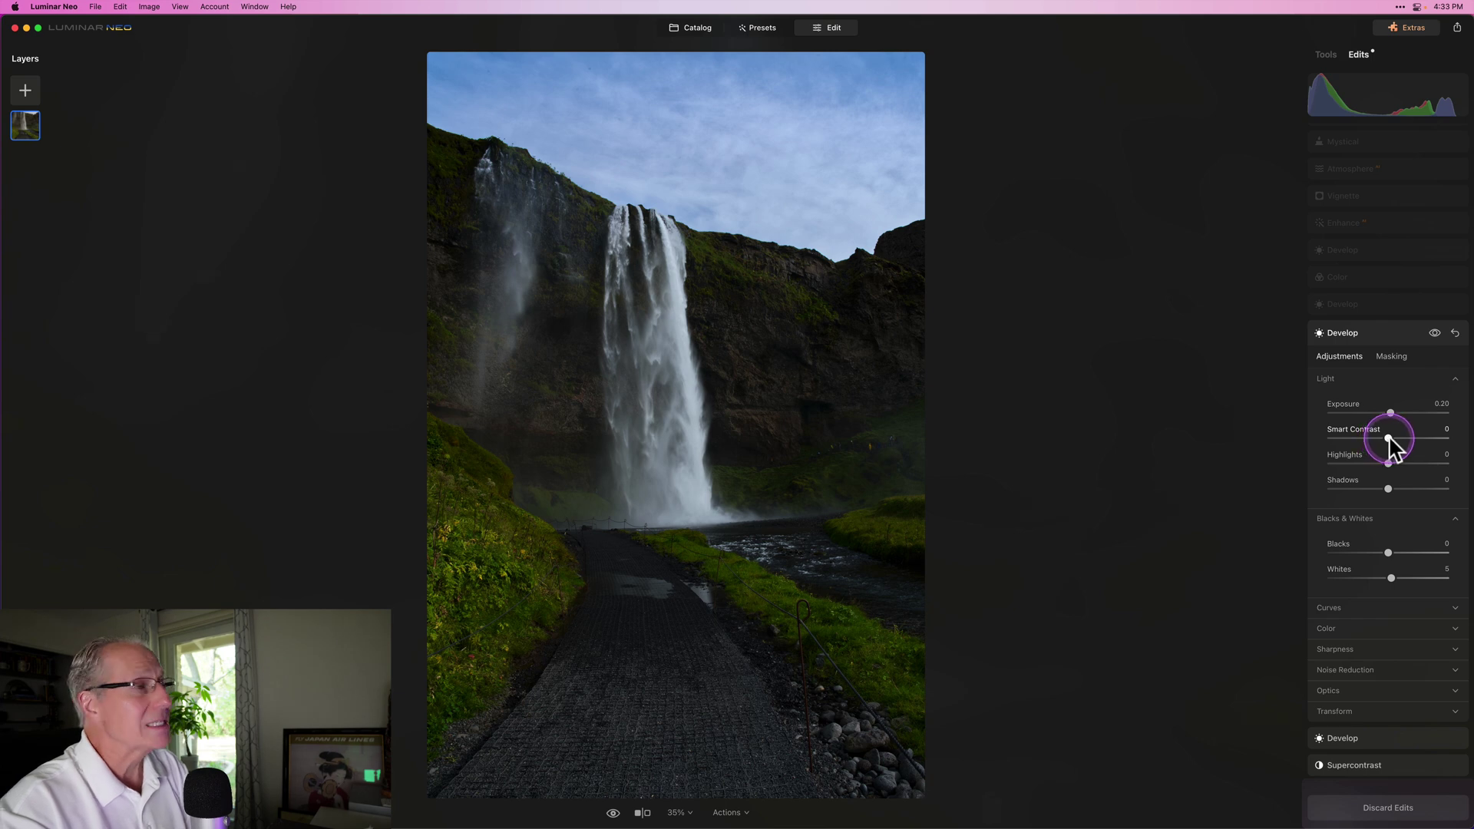
drag(1390, 439, 1419, 437)
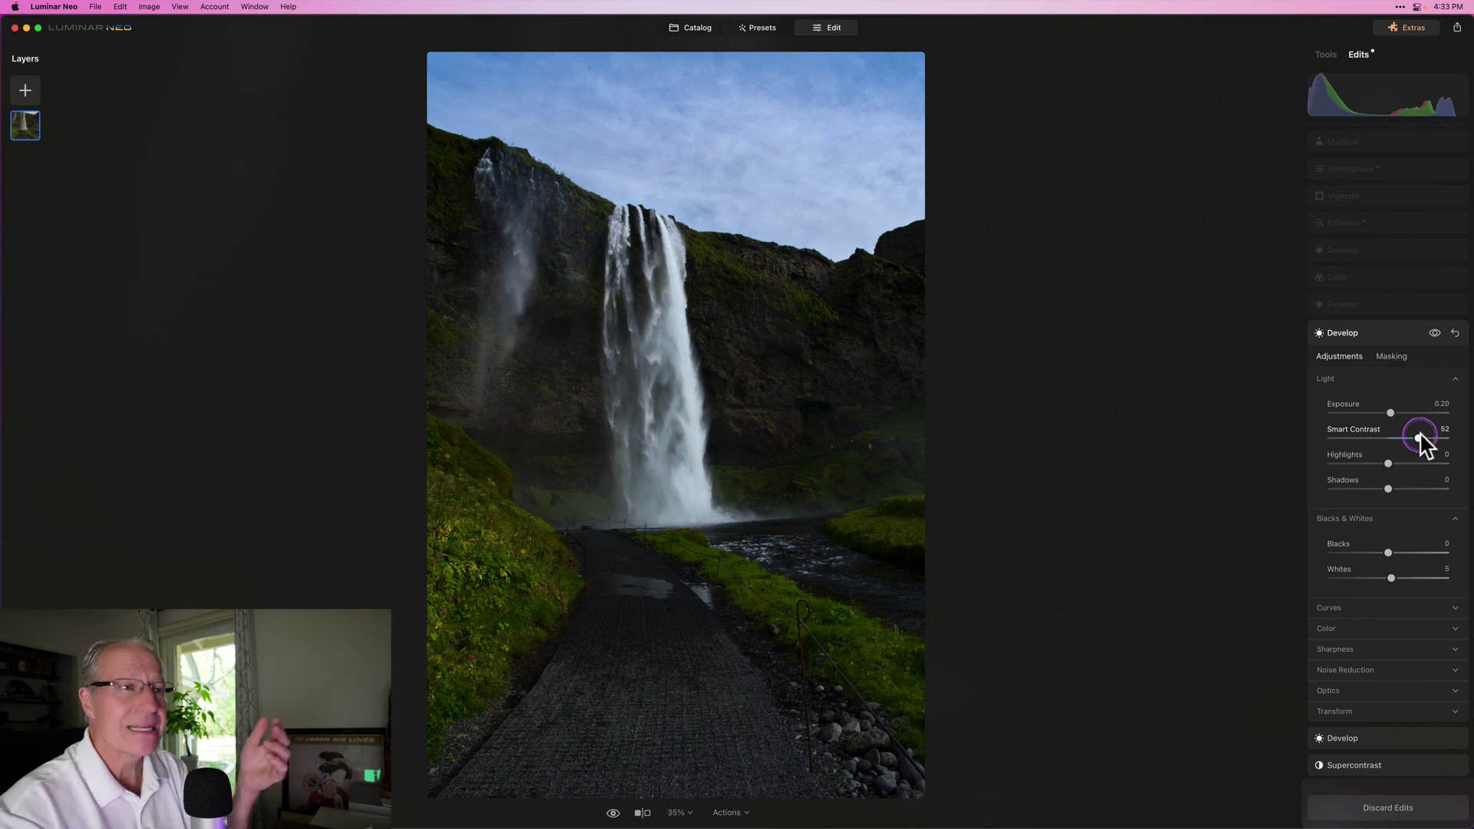
drag(1419, 438, 1373, 438)
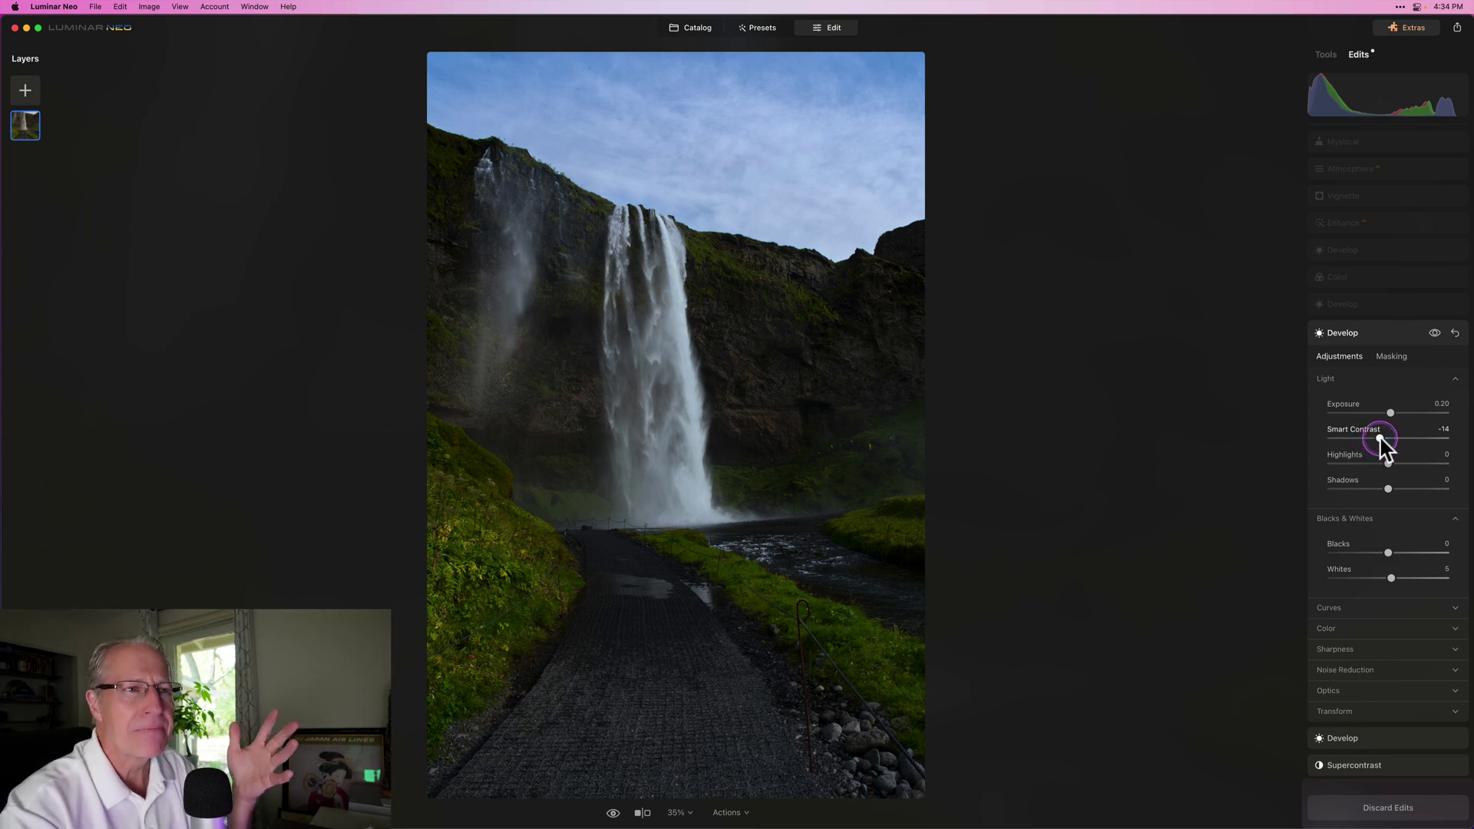
drag(1379, 439, 1382, 439)
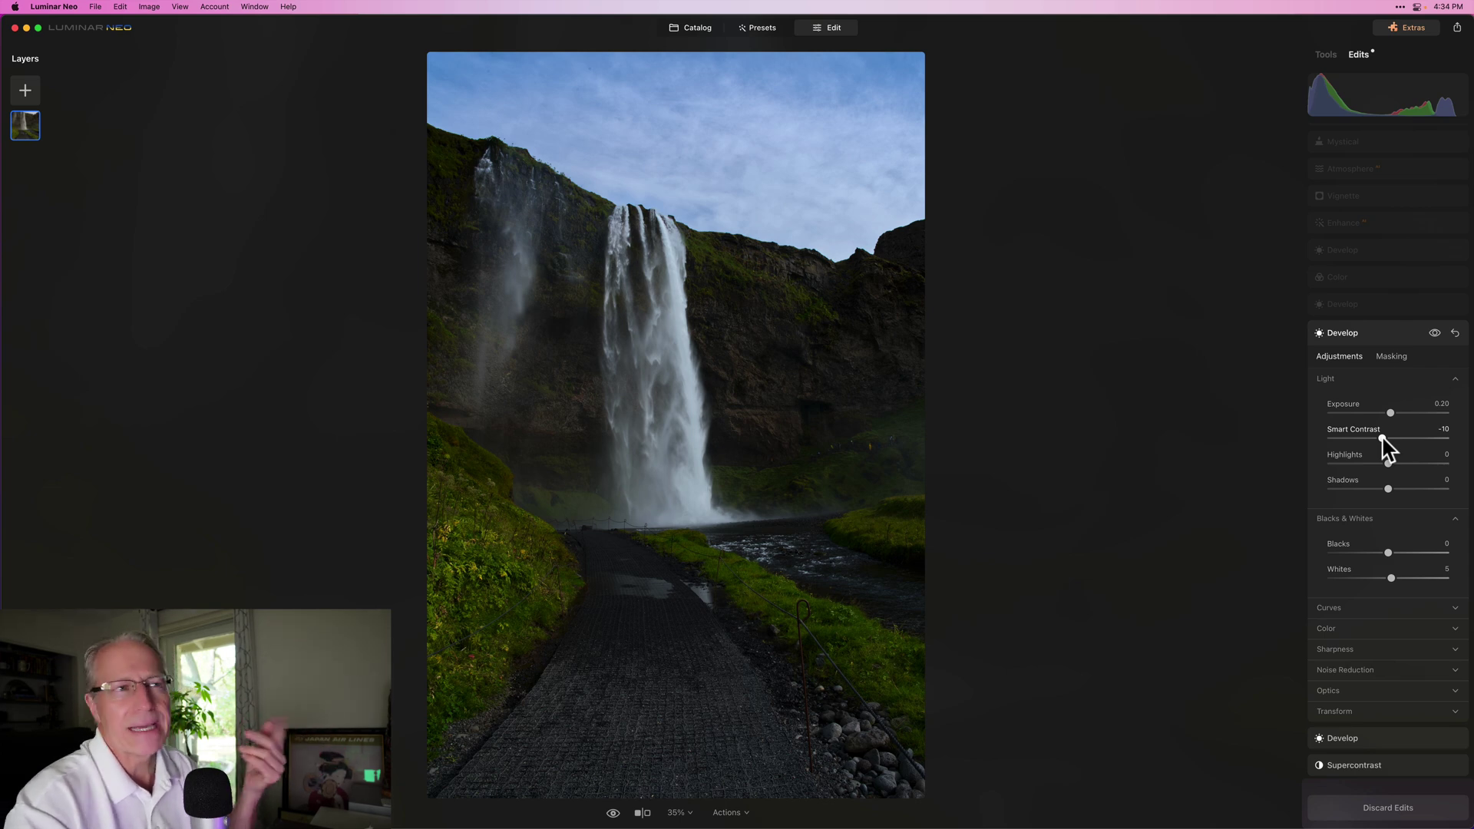
- Toggle the adjusted Develop edit off and on to compare the result
click(1434, 332)
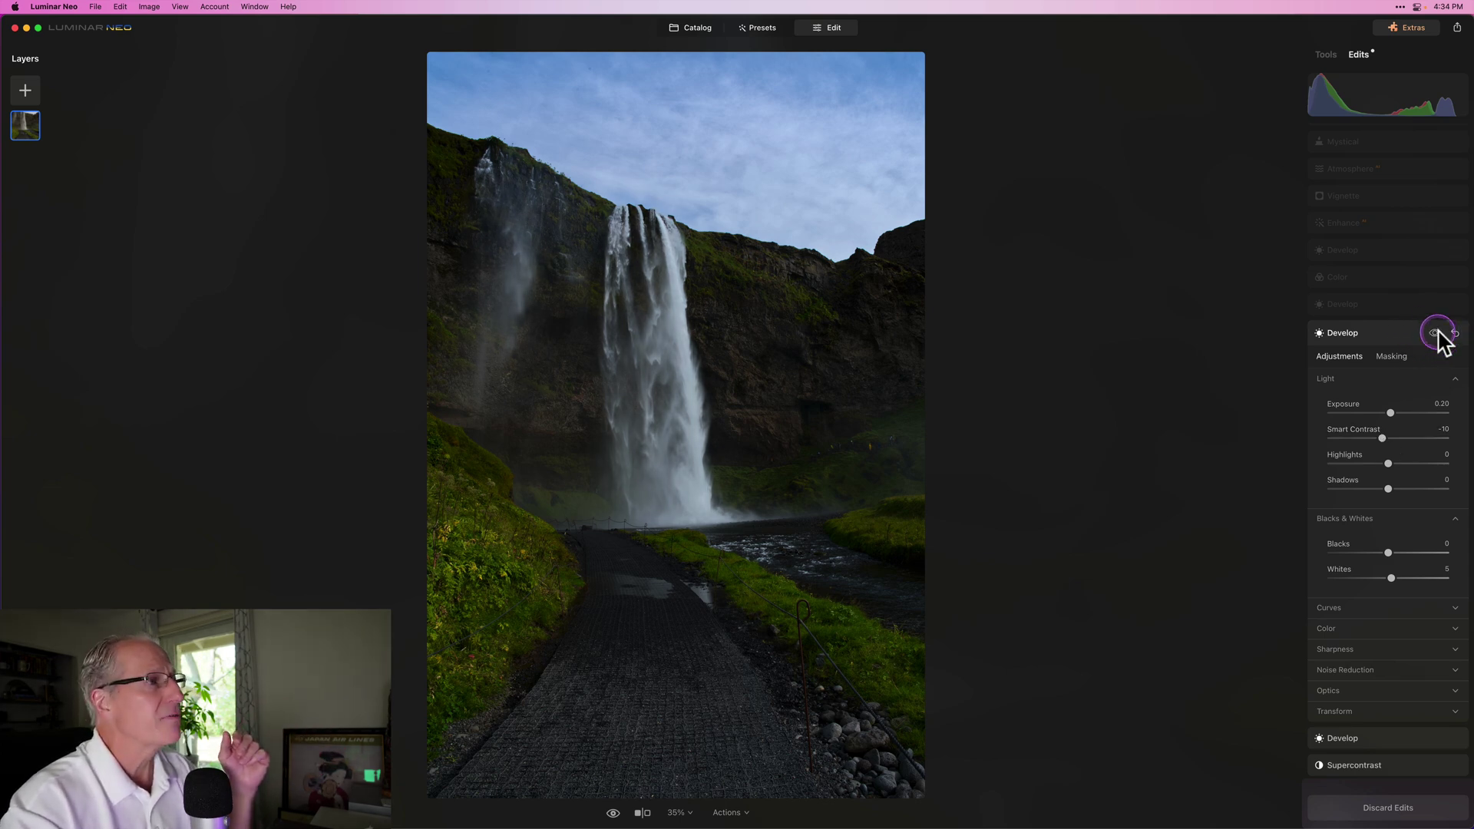
click(1433, 333)
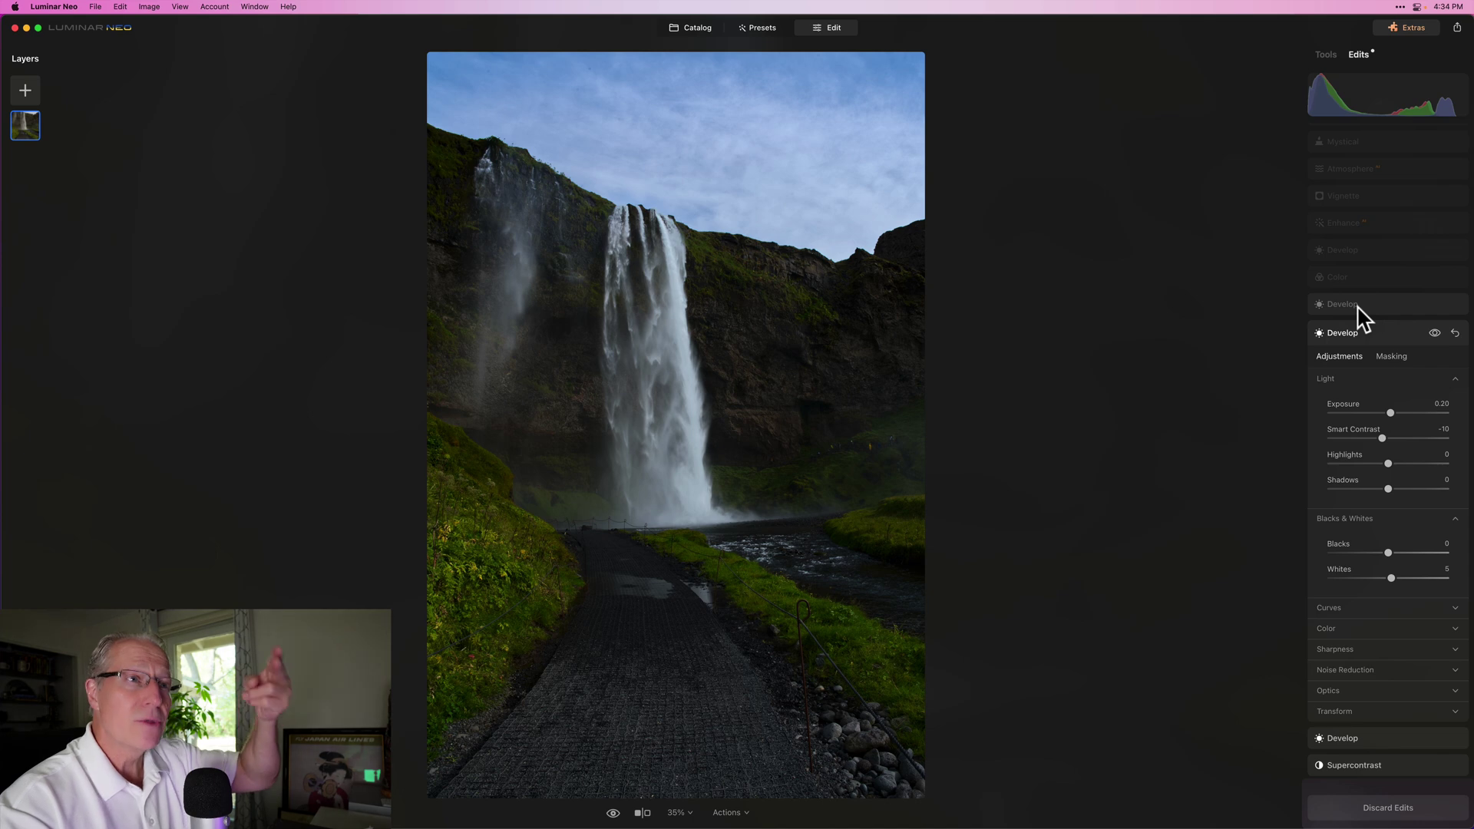
click(1343, 257)
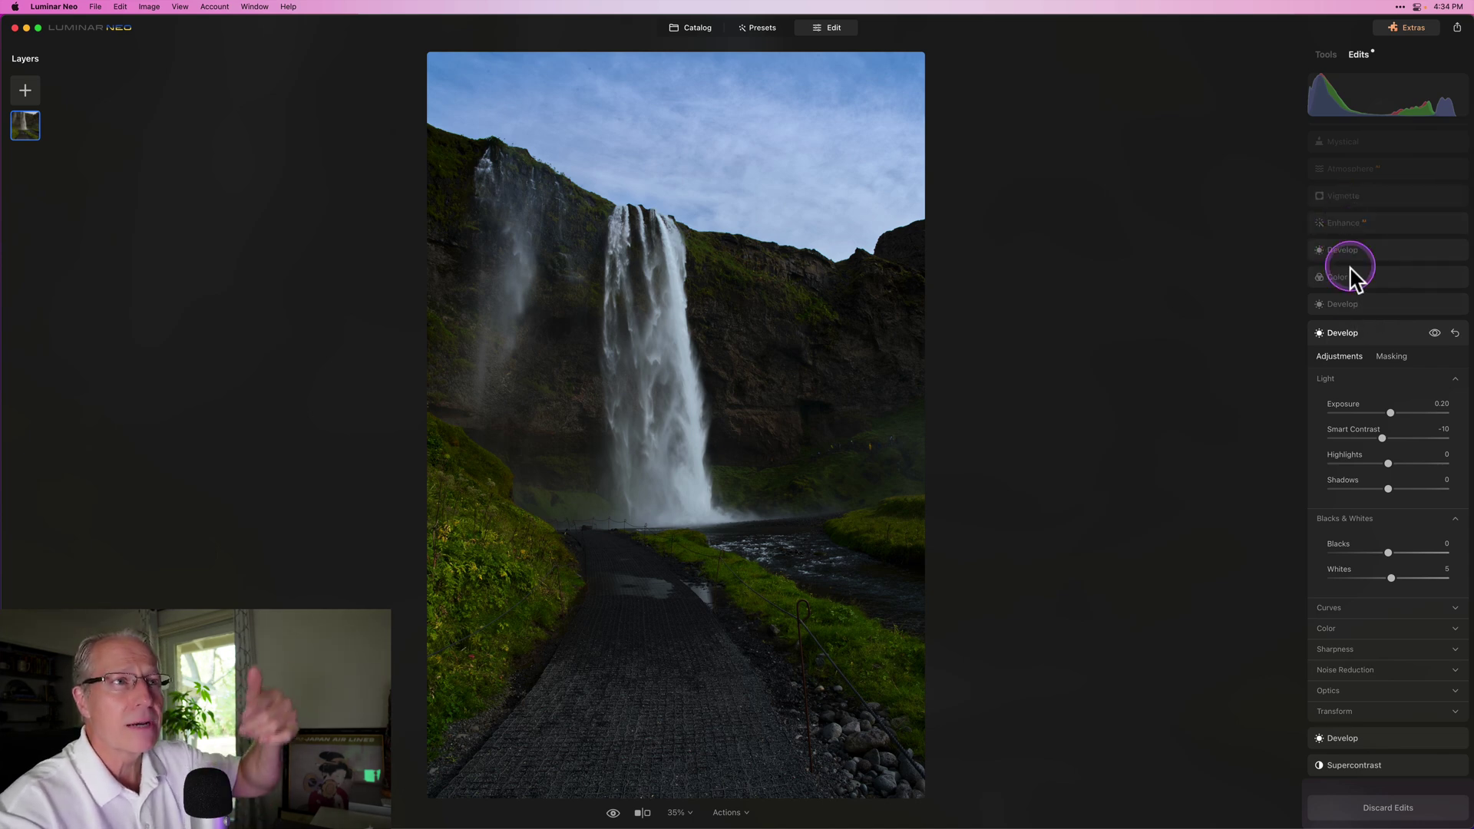
click(1337, 354)
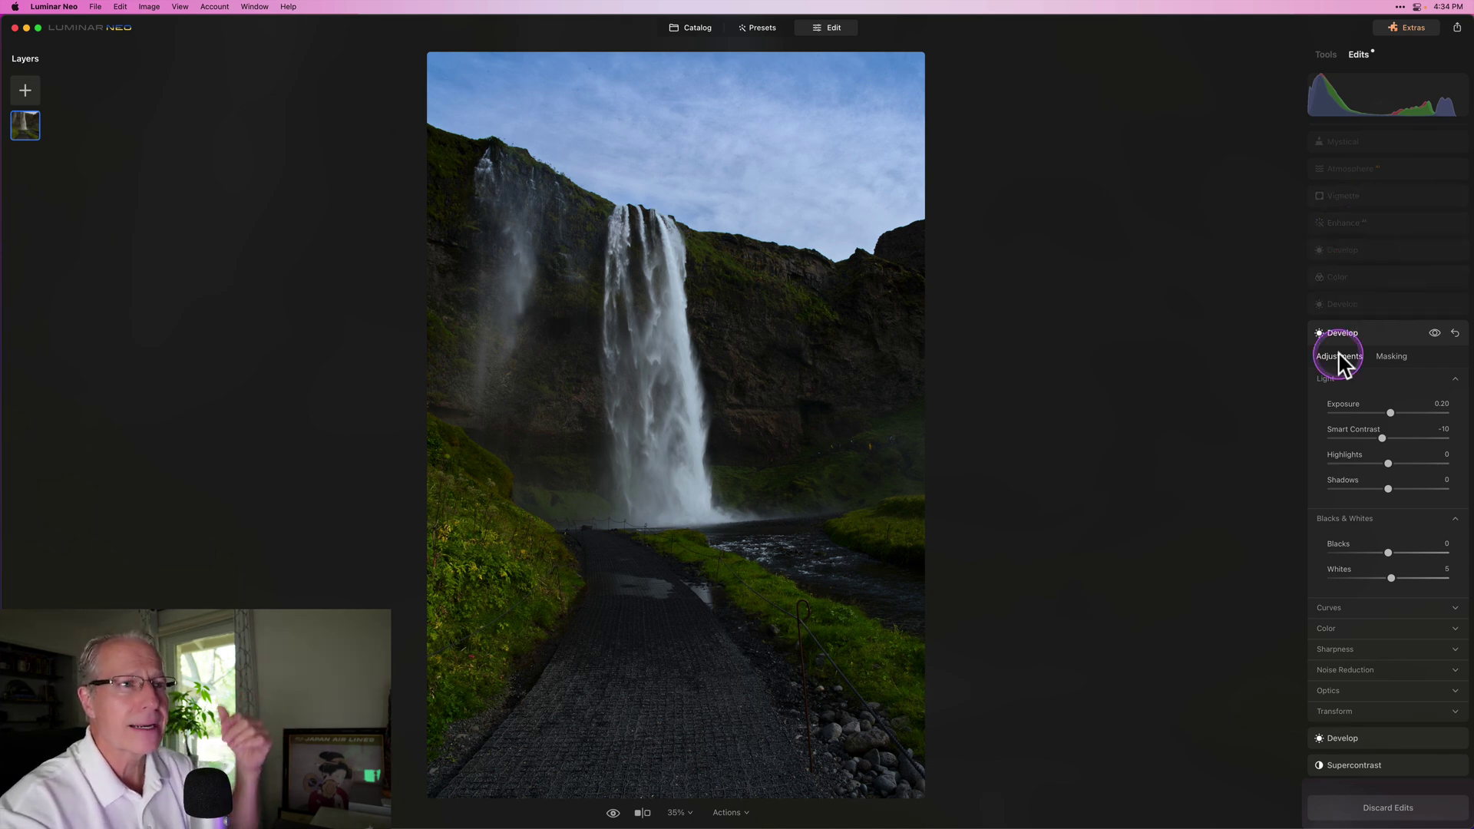
click(1435, 332)
click(1434, 332)
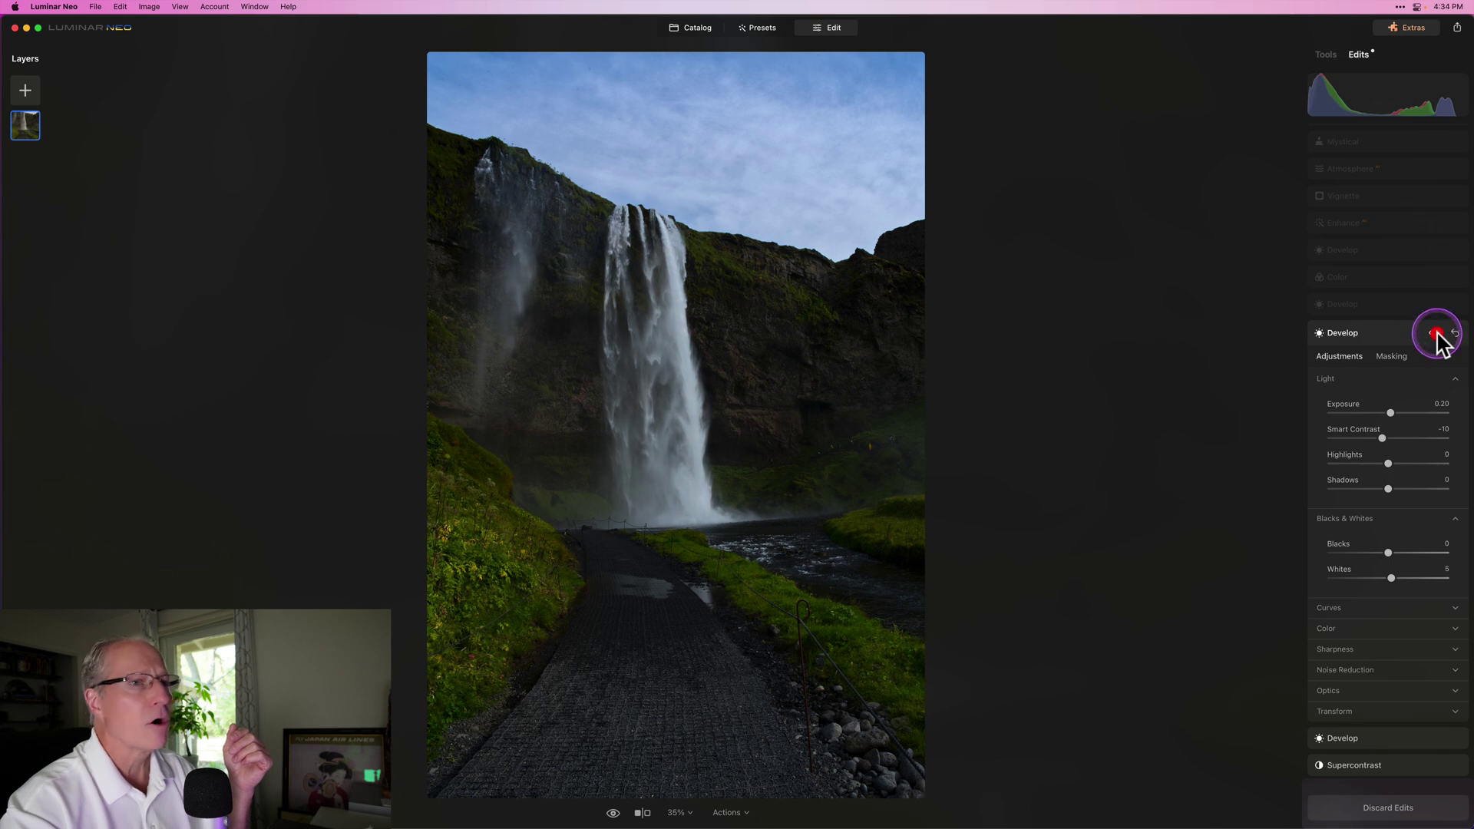
- Open the Exposure -1.96 Develop edit, compare it on and off, and show its cliff-face mask
click(1345, 305)
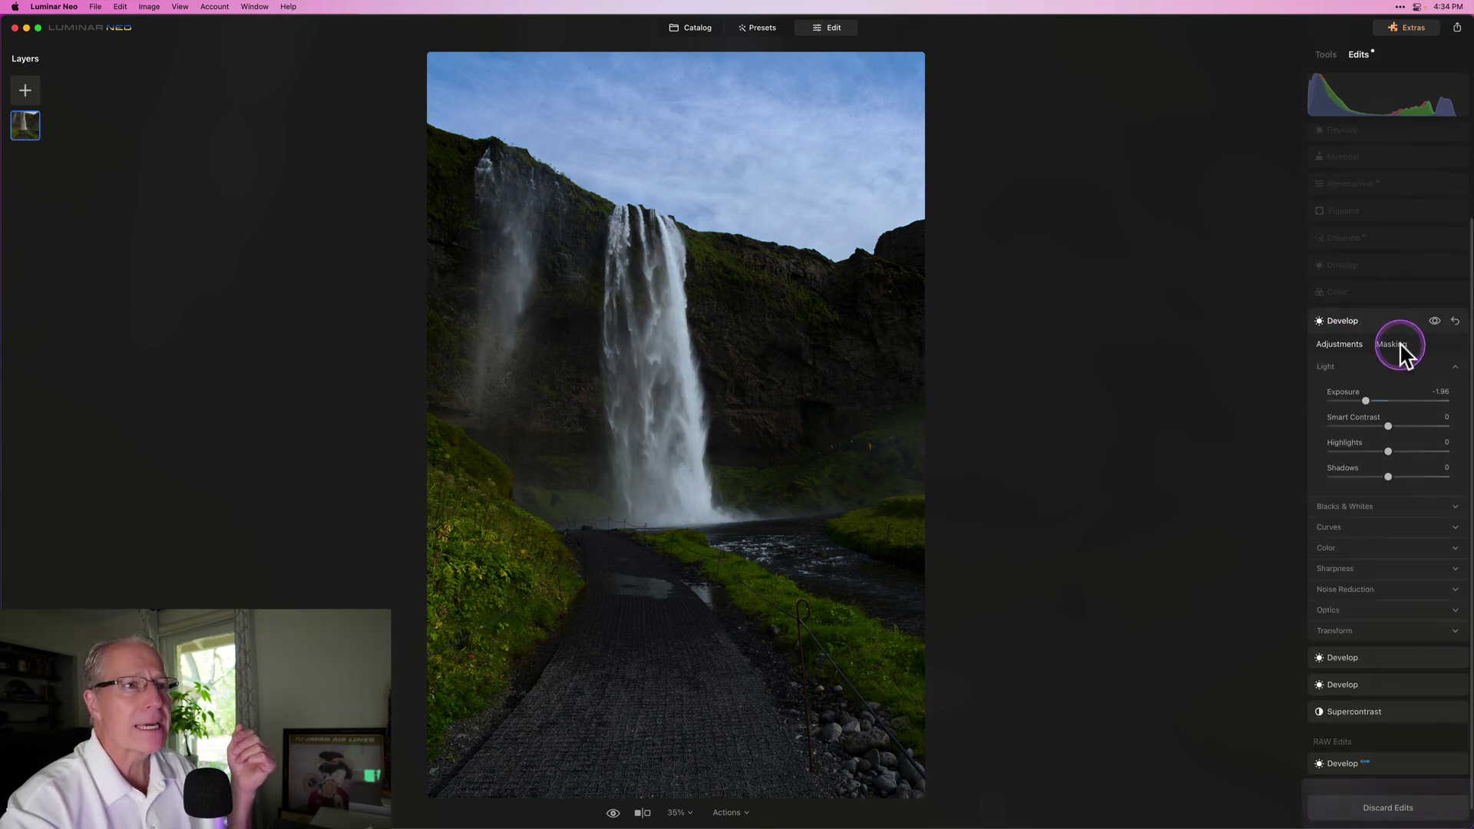
click(1433, 321)
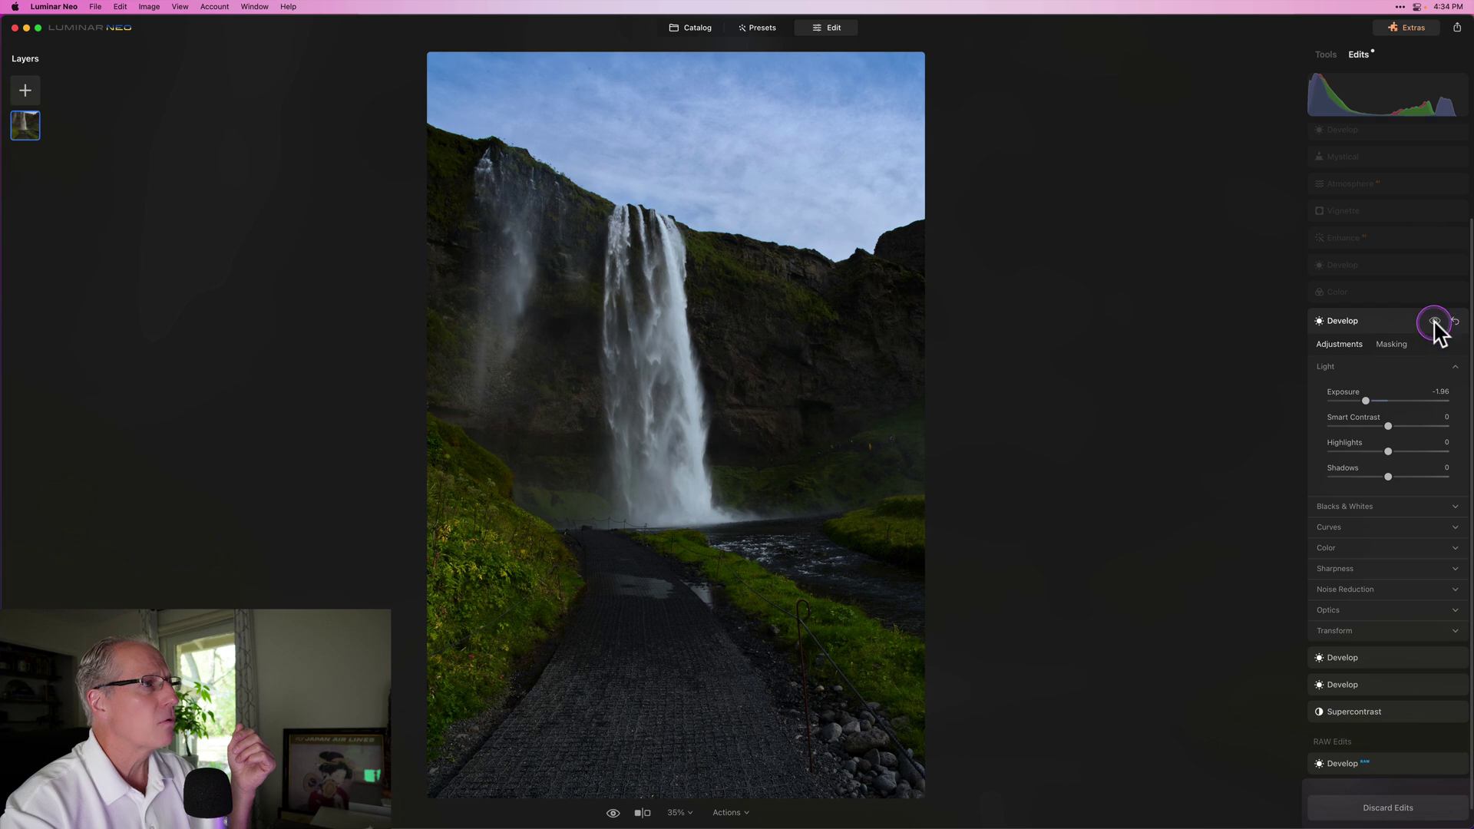
click(1434, 321)
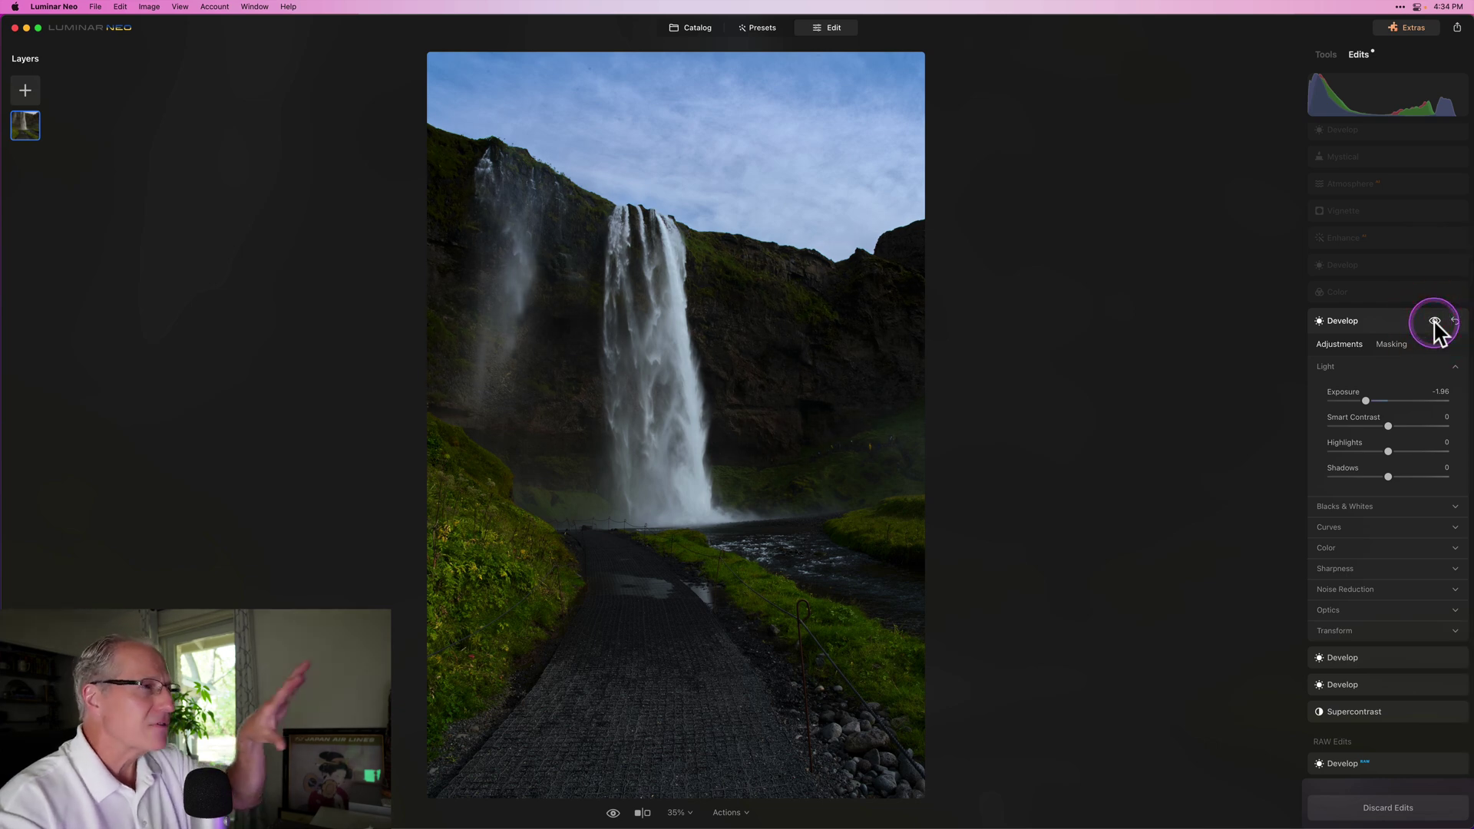
click(1393, 347)
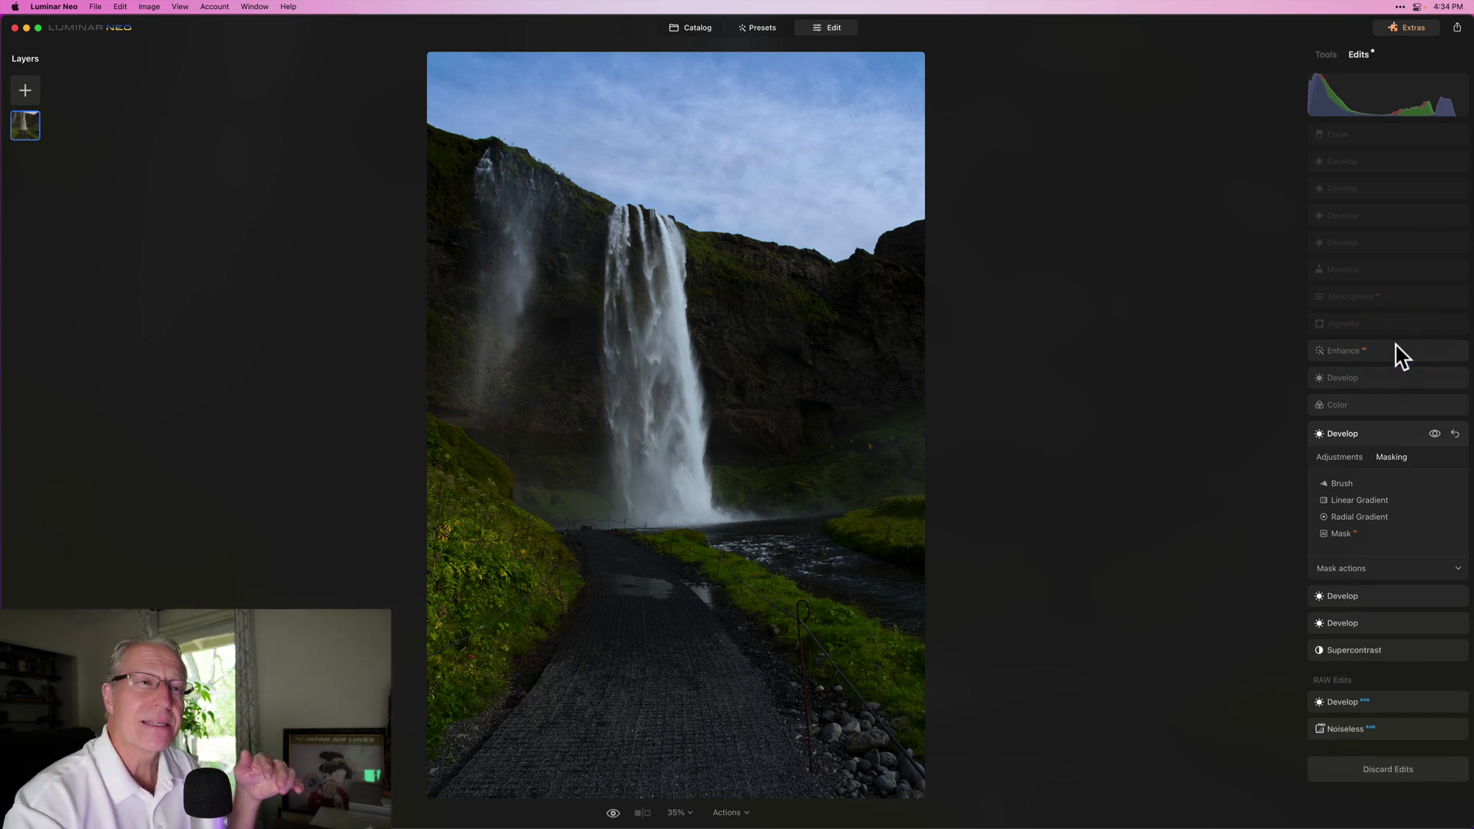
click(1364, 484)
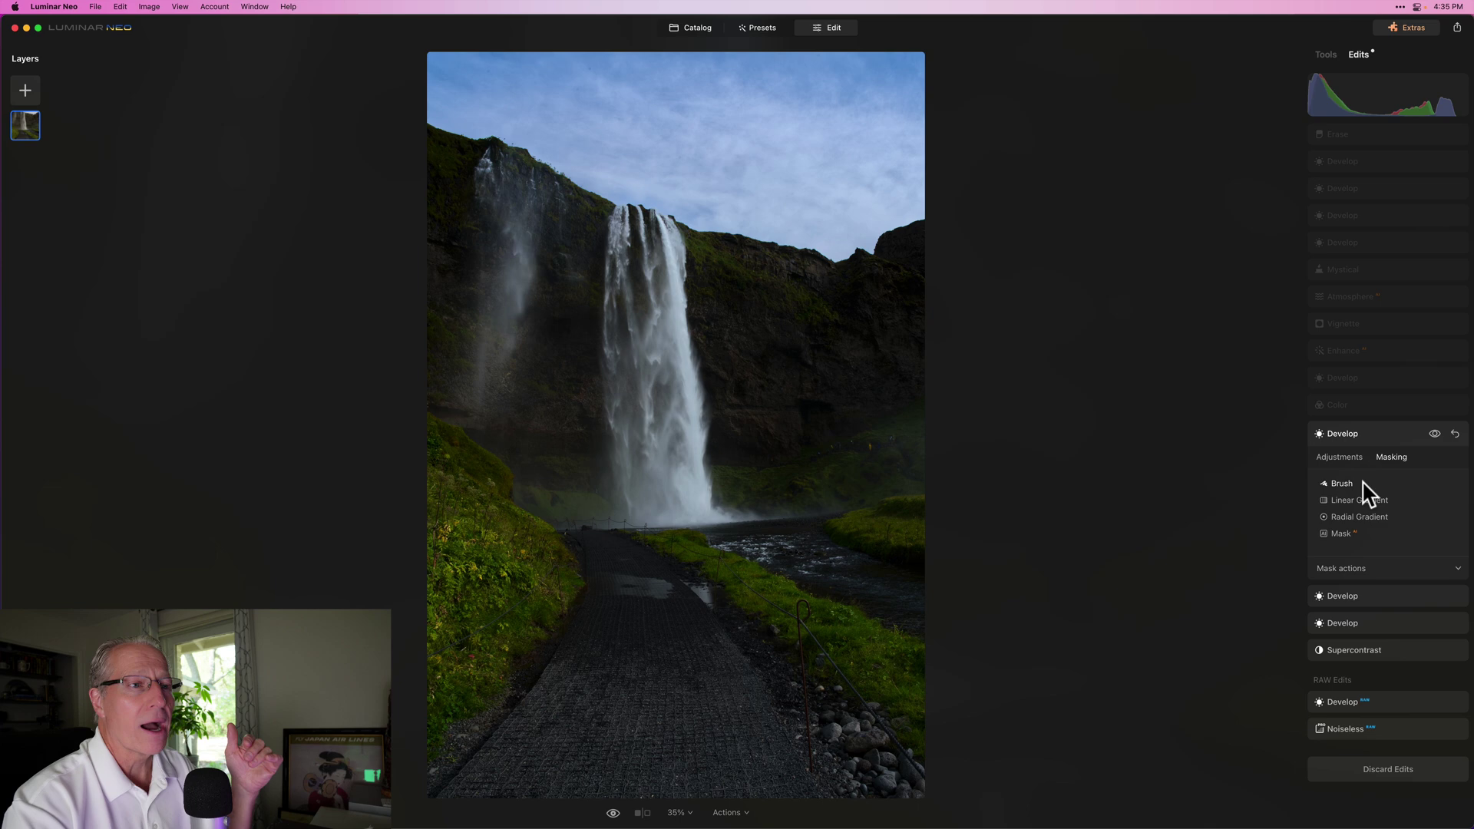
click(1353, 568)
click(1425, 609)
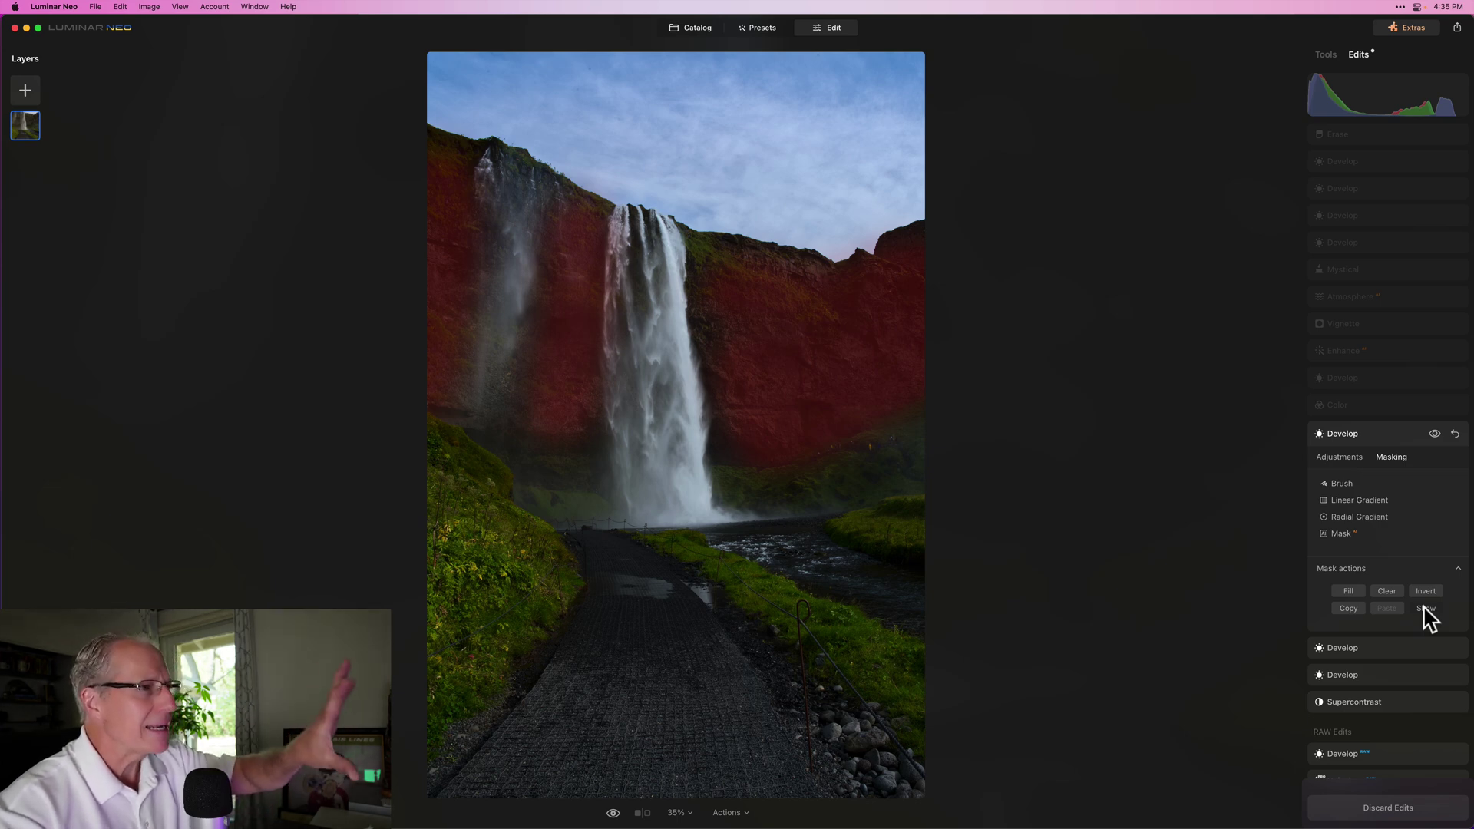
- Hide the cliff mask and return to the Develop edit's Exposure -1.96 adjustments
click(1391, 614)
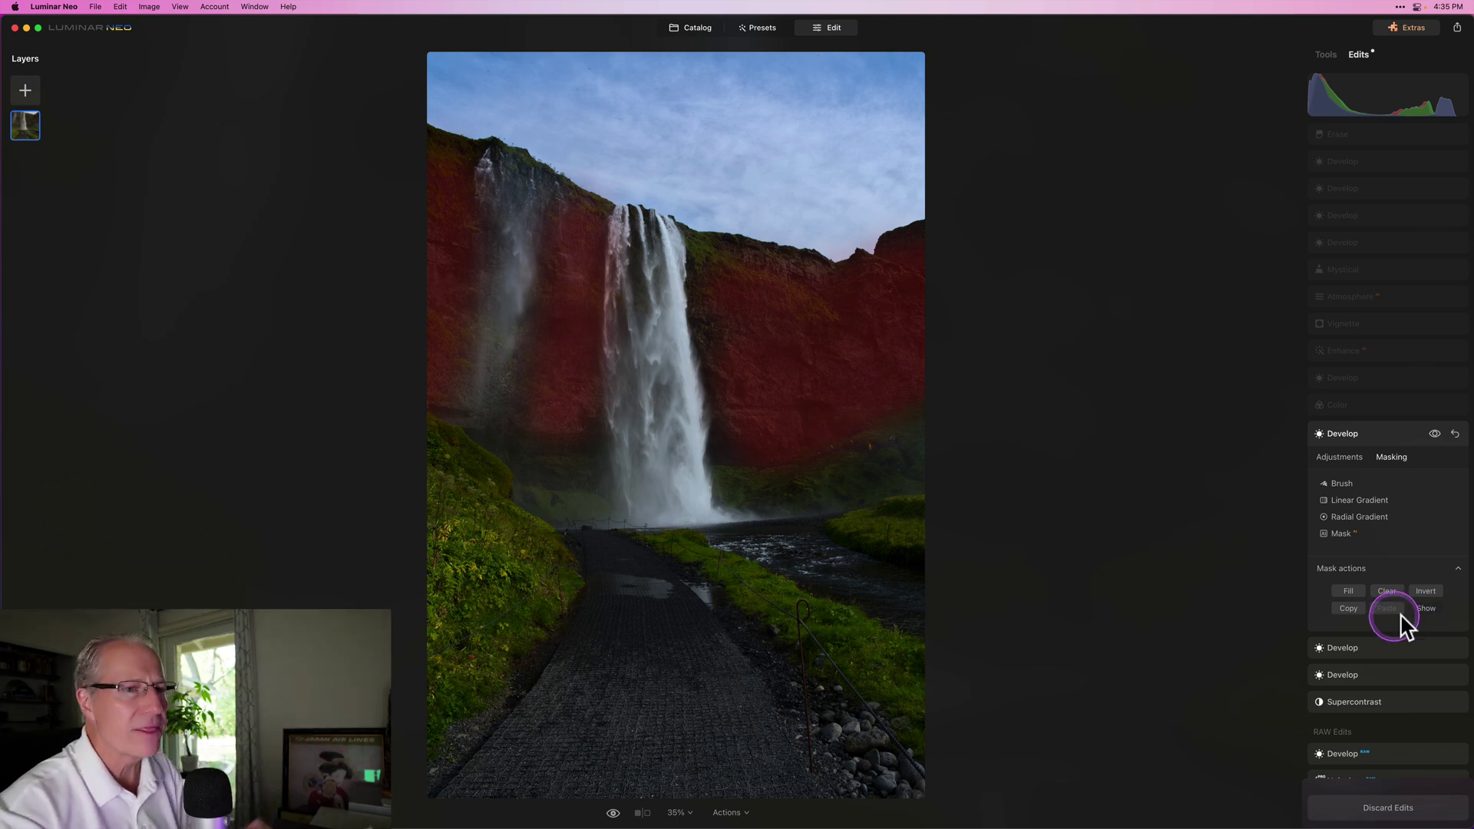
click(1426, 607)
click(1339, 457)
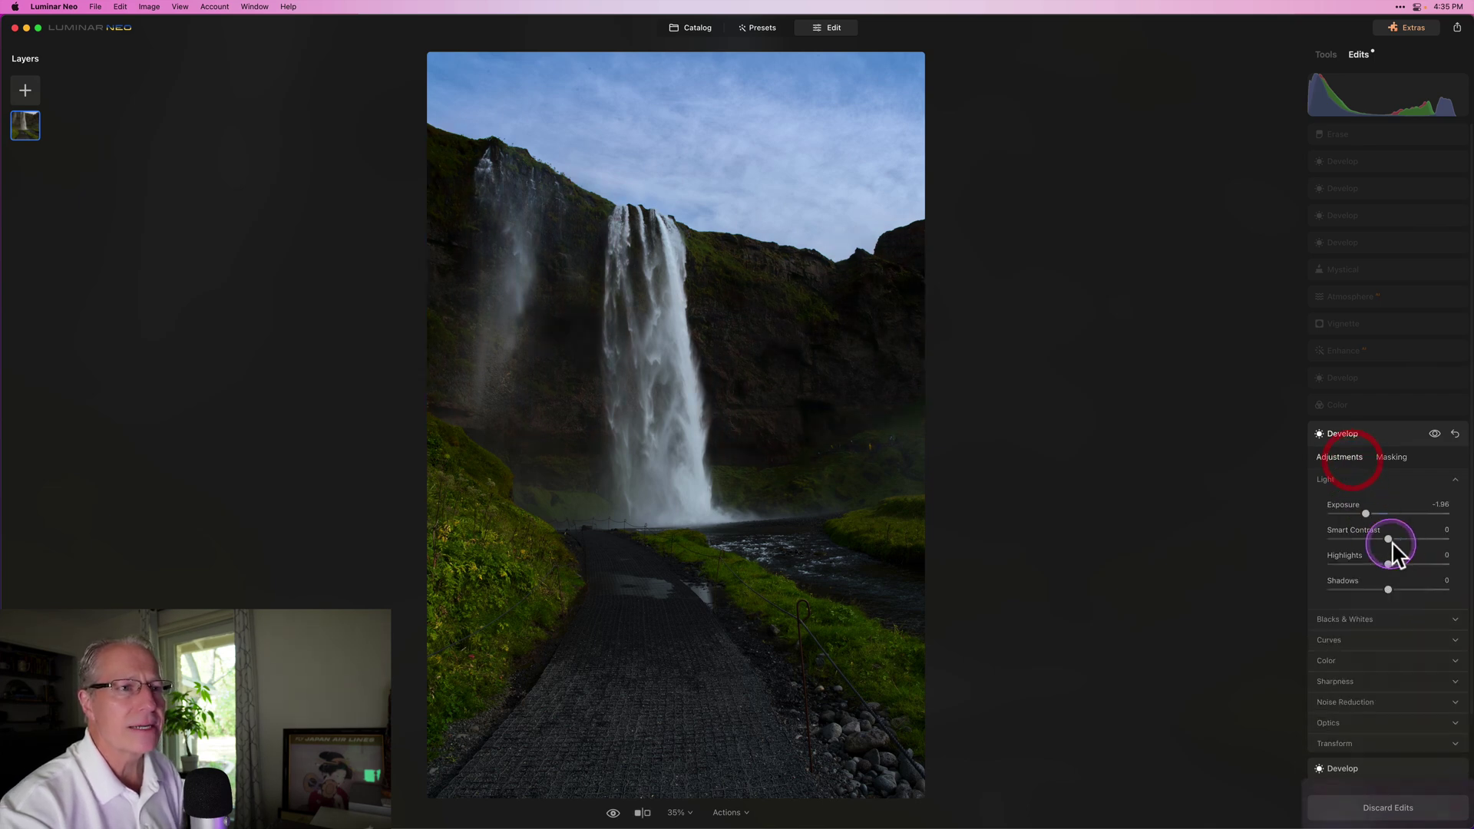
click(1354, 618)
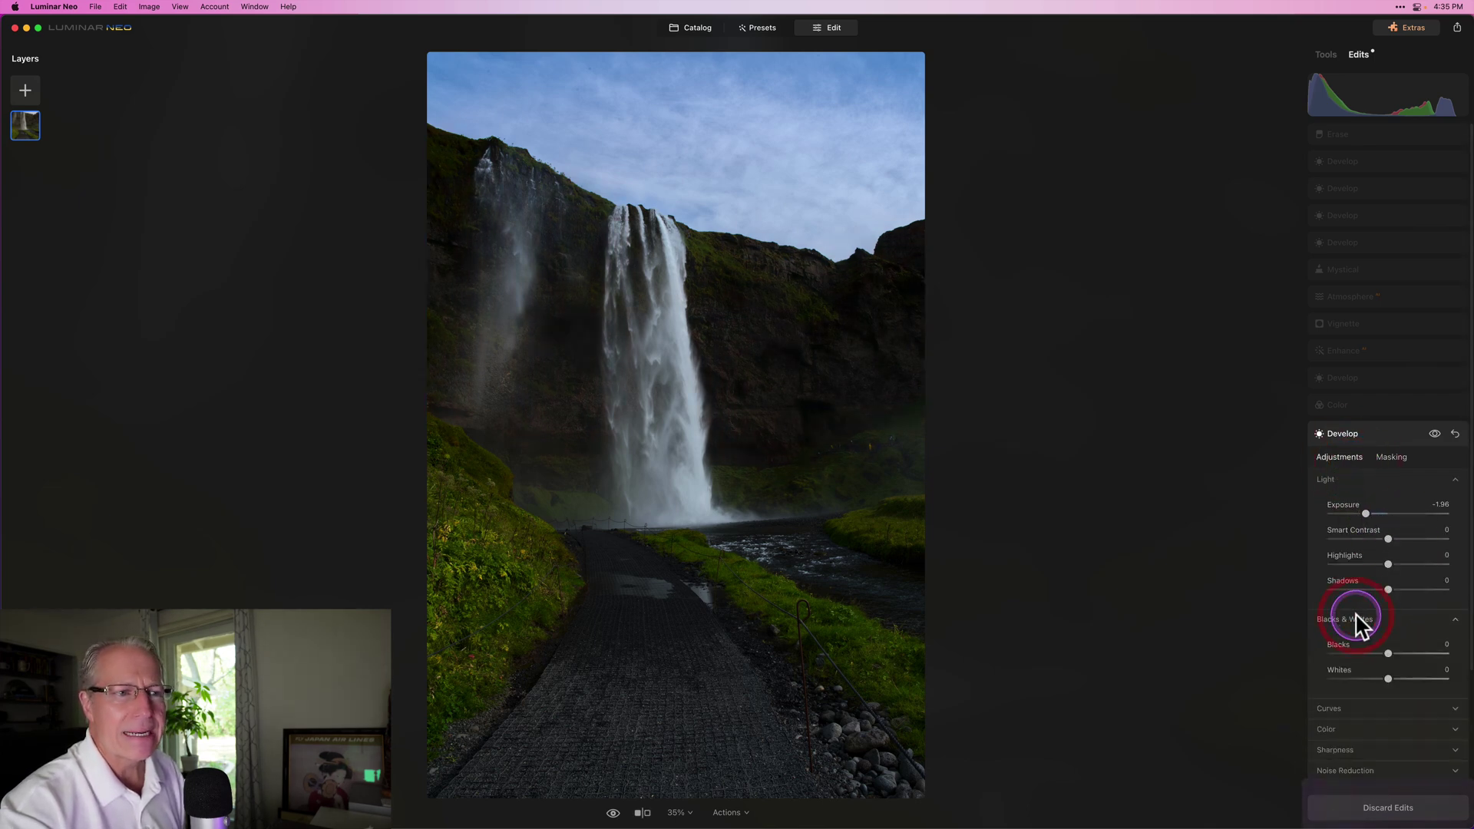
click(1352, 617)
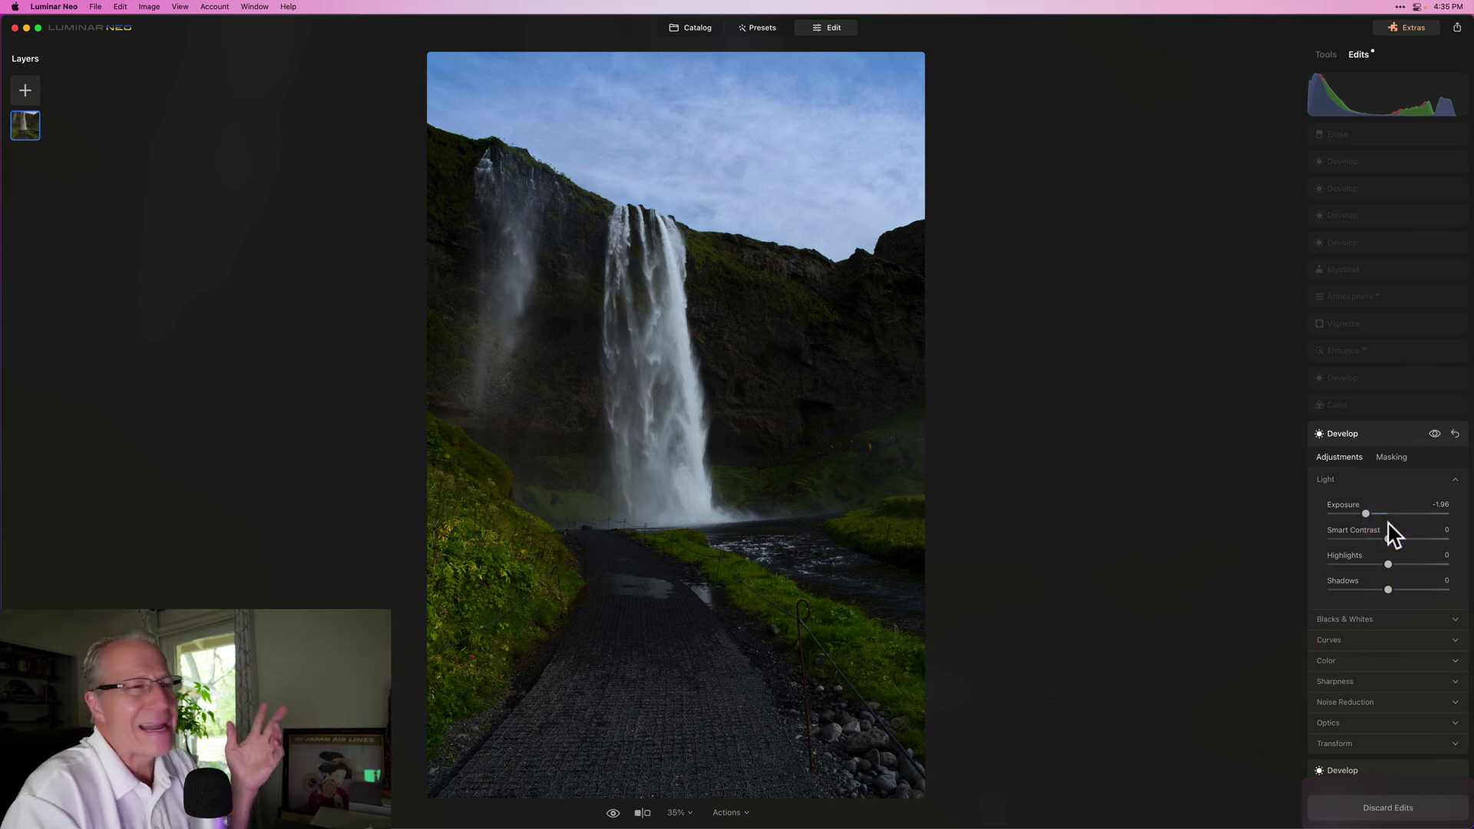
click(1433, 435)
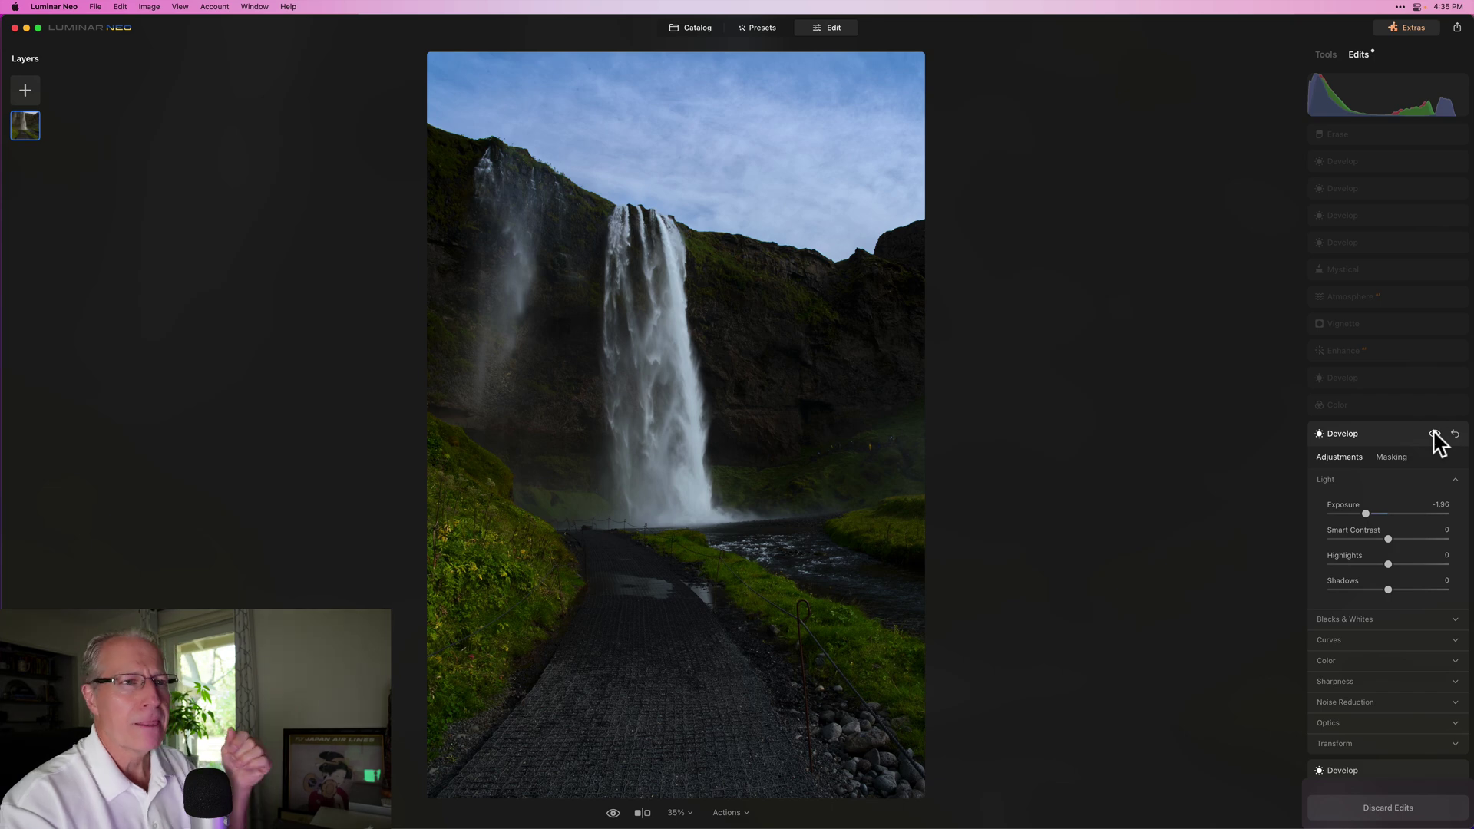
click(1386, 406)
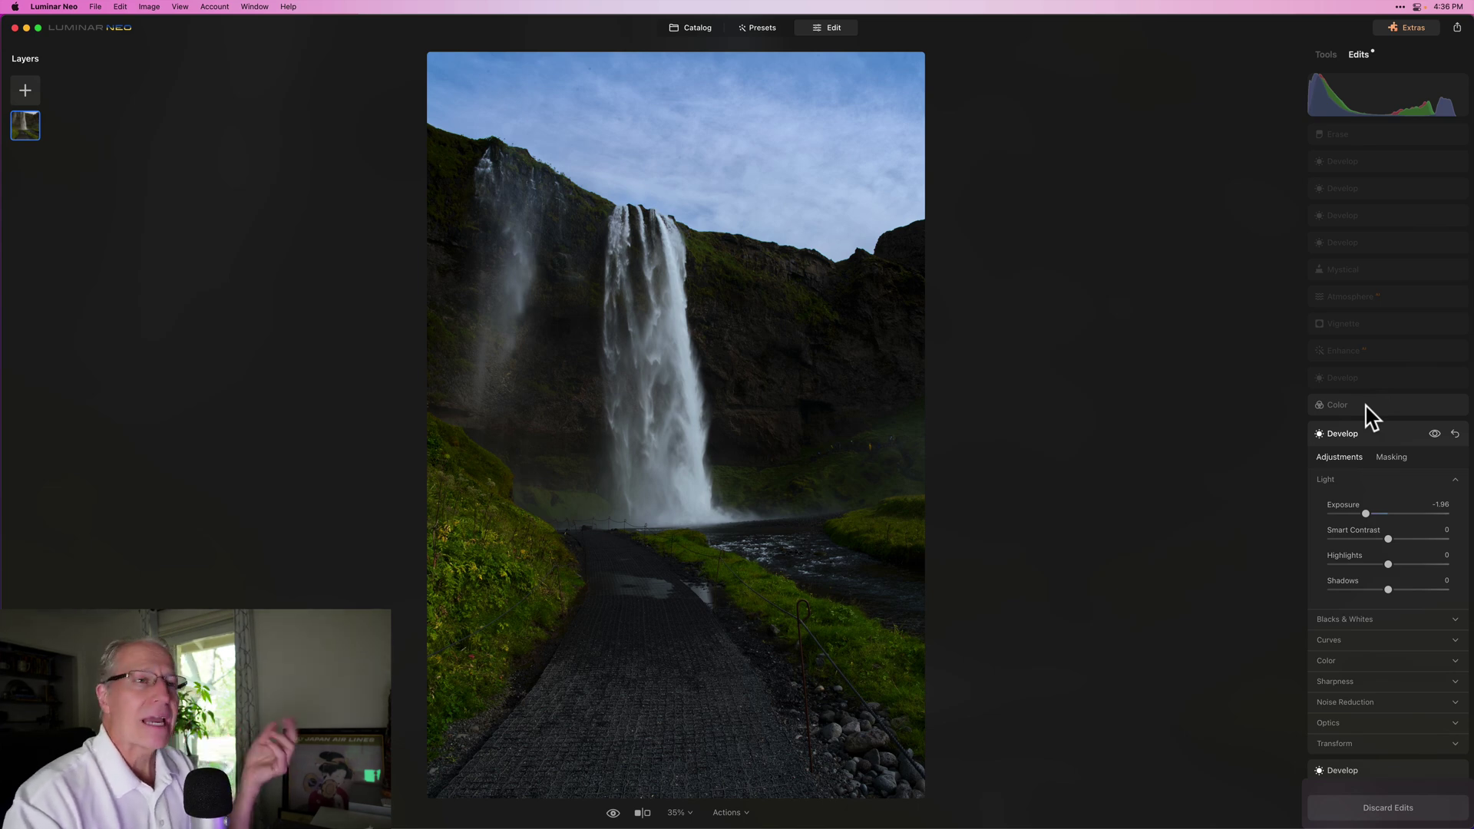
- Reset and restore the Yellow HSL hue to 57 (Green 33), then toggle Color to compare
click(1367, 407)
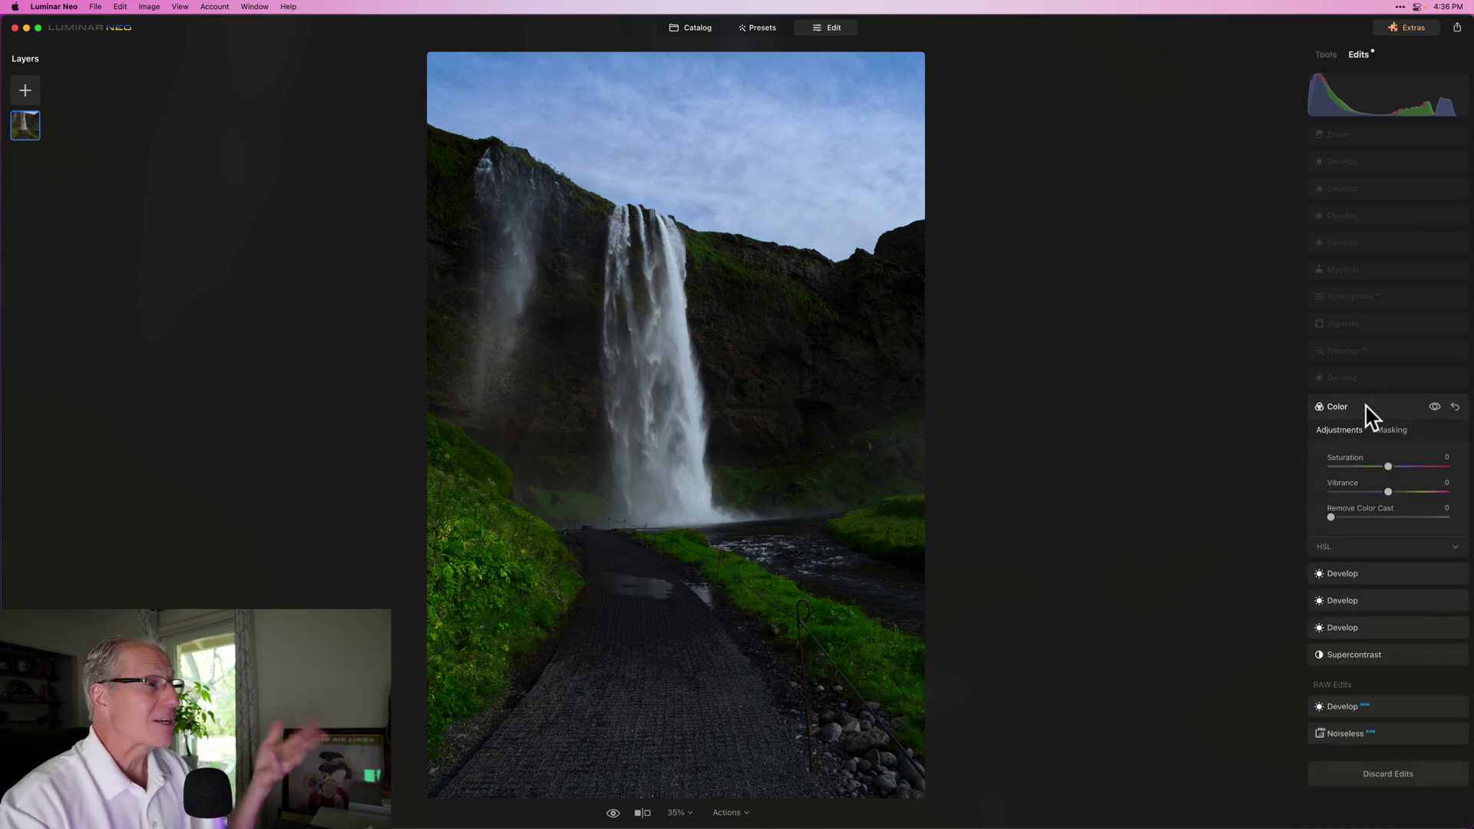
click(1357, 551)
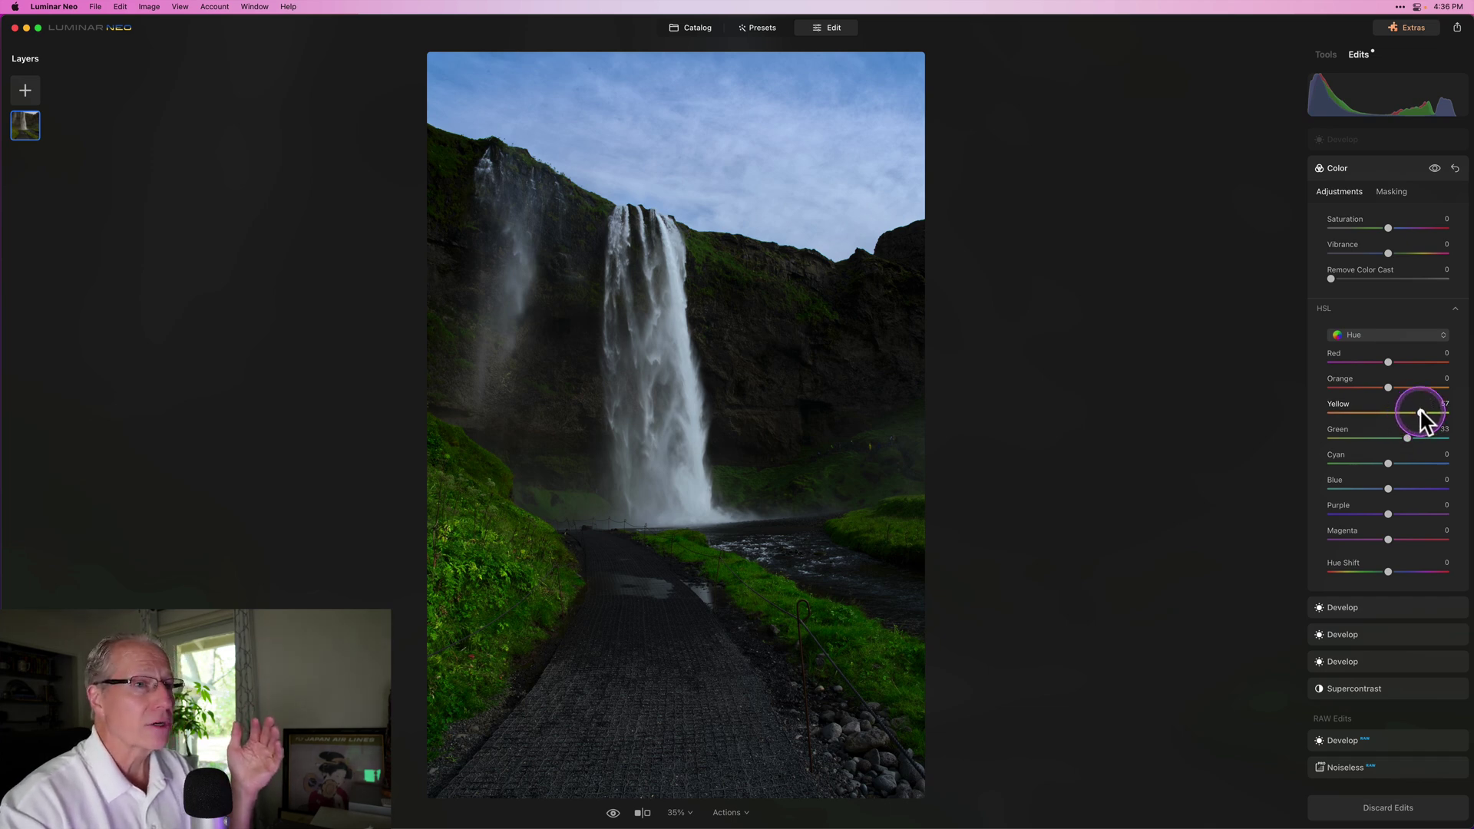
double_click(1421, 413)
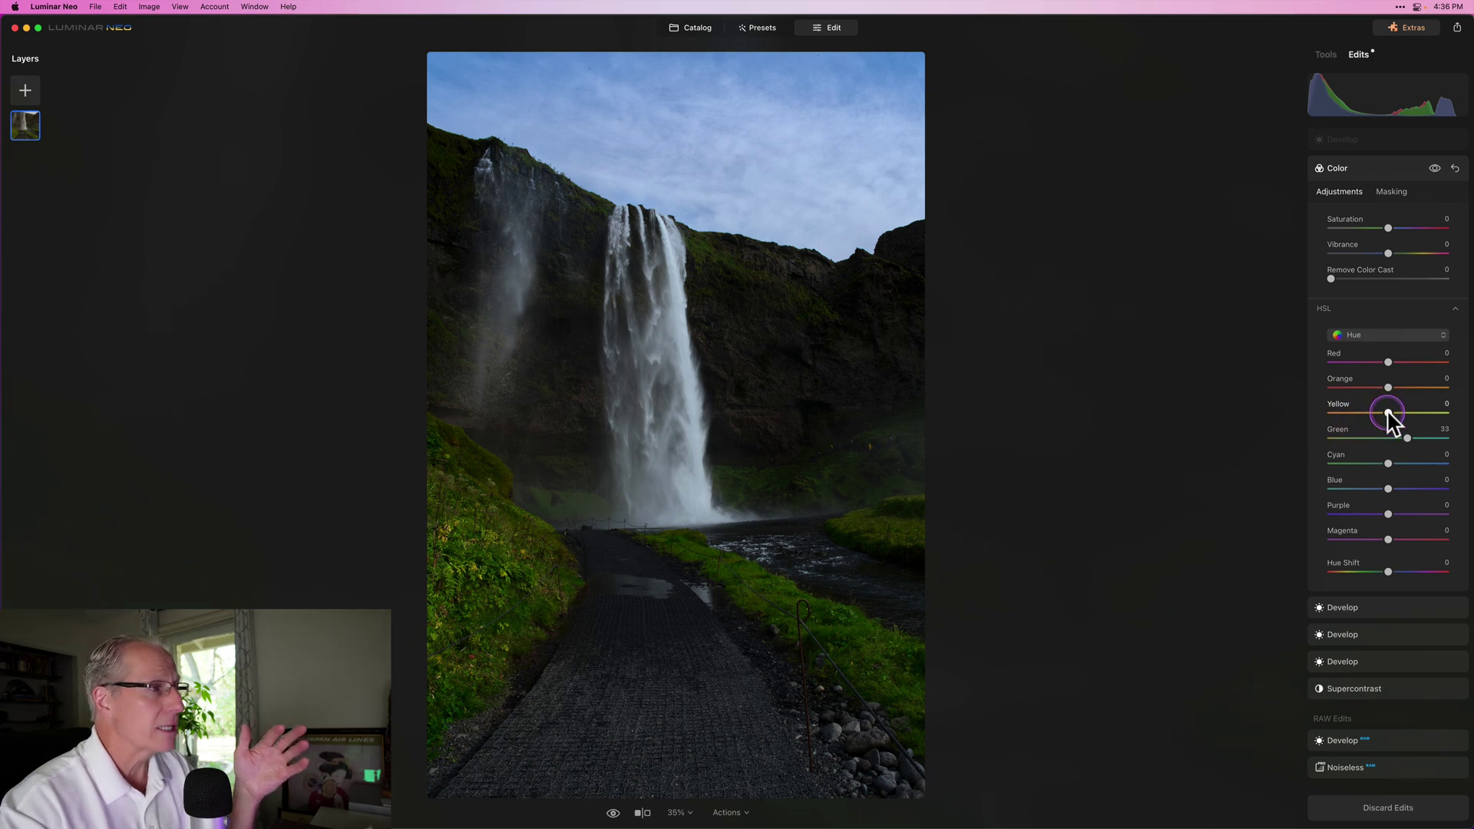
drag(1387, 413, 1421, 410)
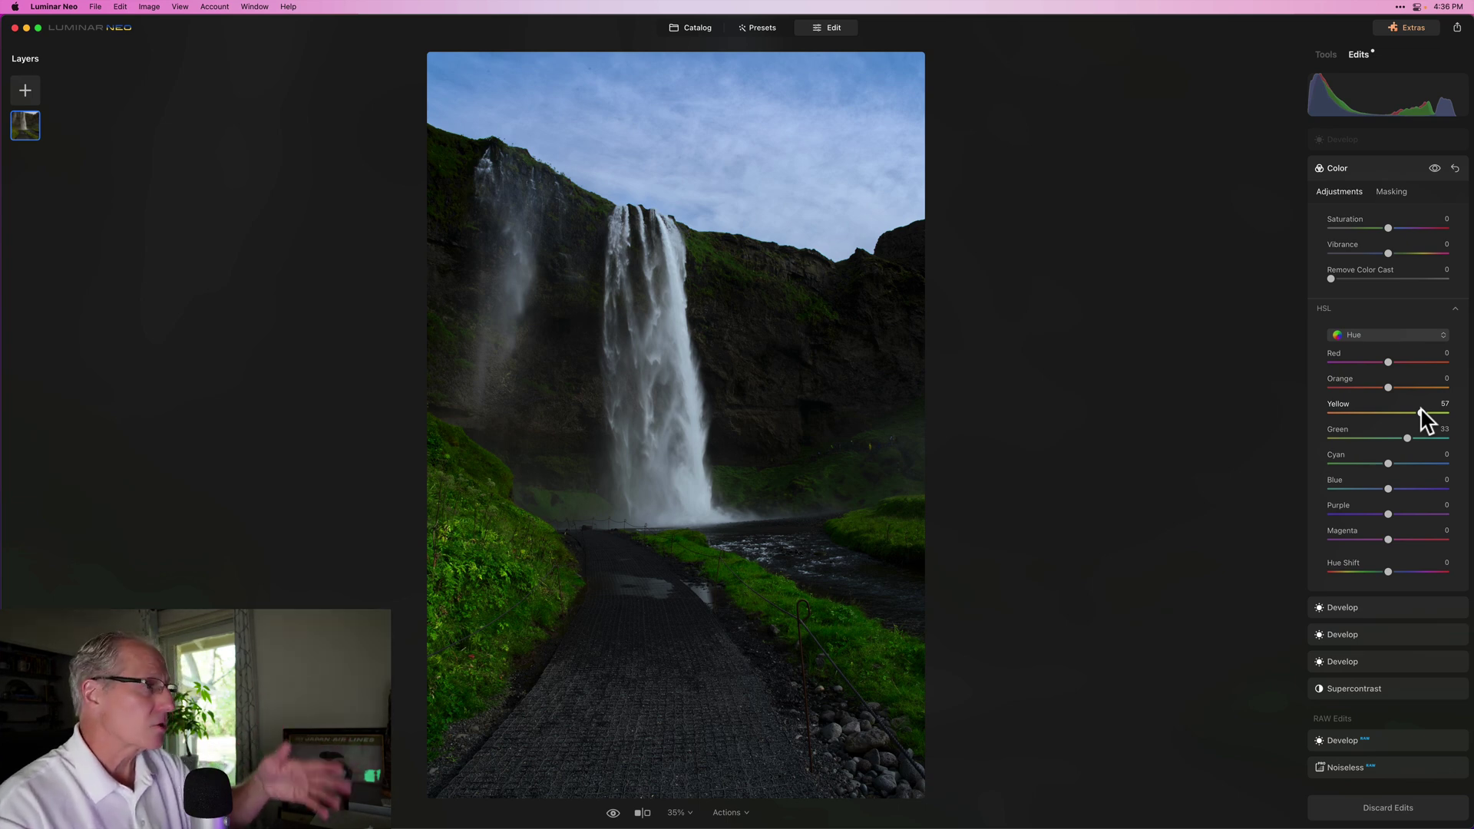
click(1433, 169)
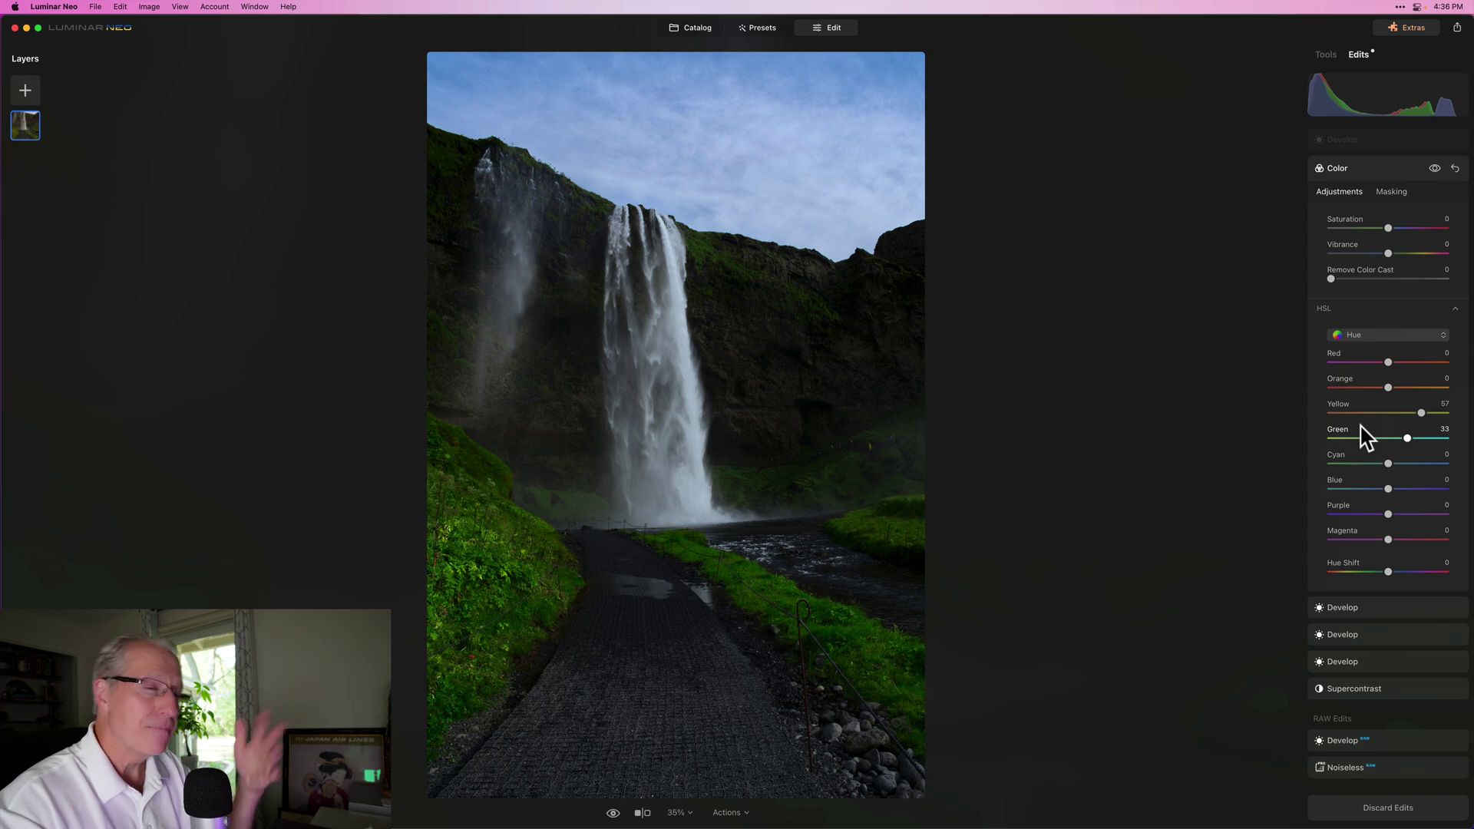
- Review the HSL Saturation values, then set Yellow luminance to 15
click(1382, 338)
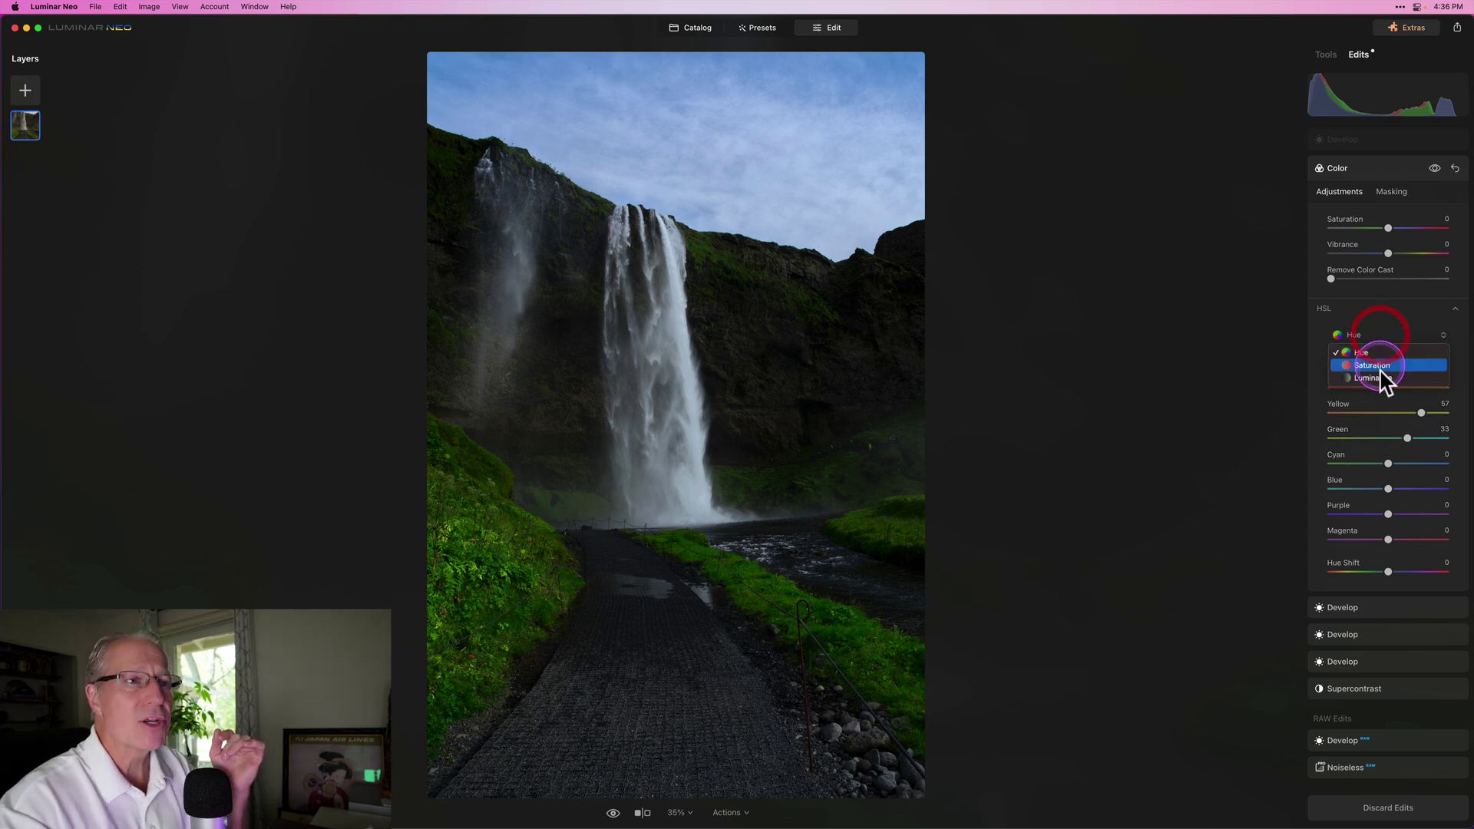
click(1381, 365)
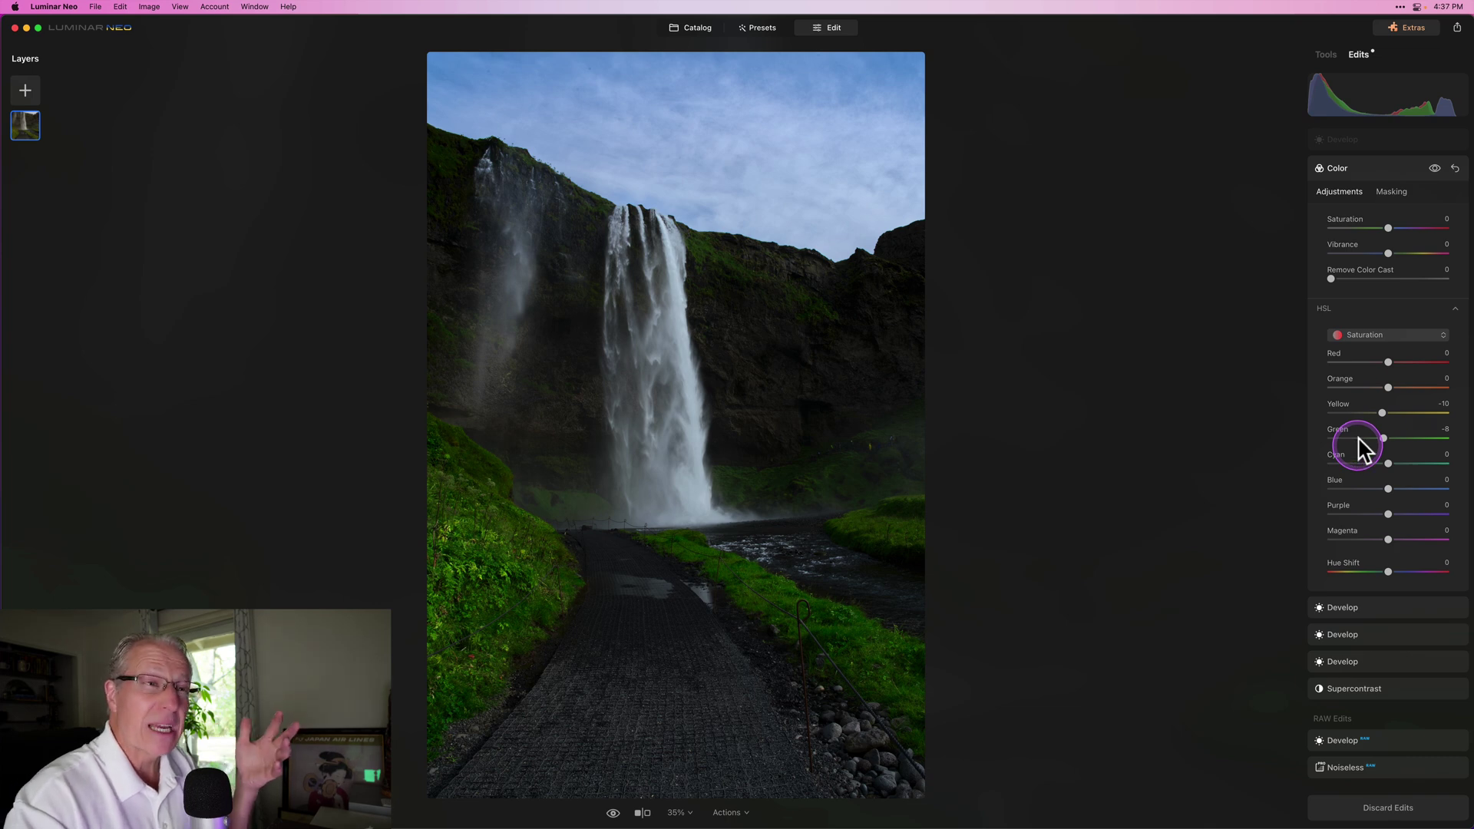
click(1370, 339)
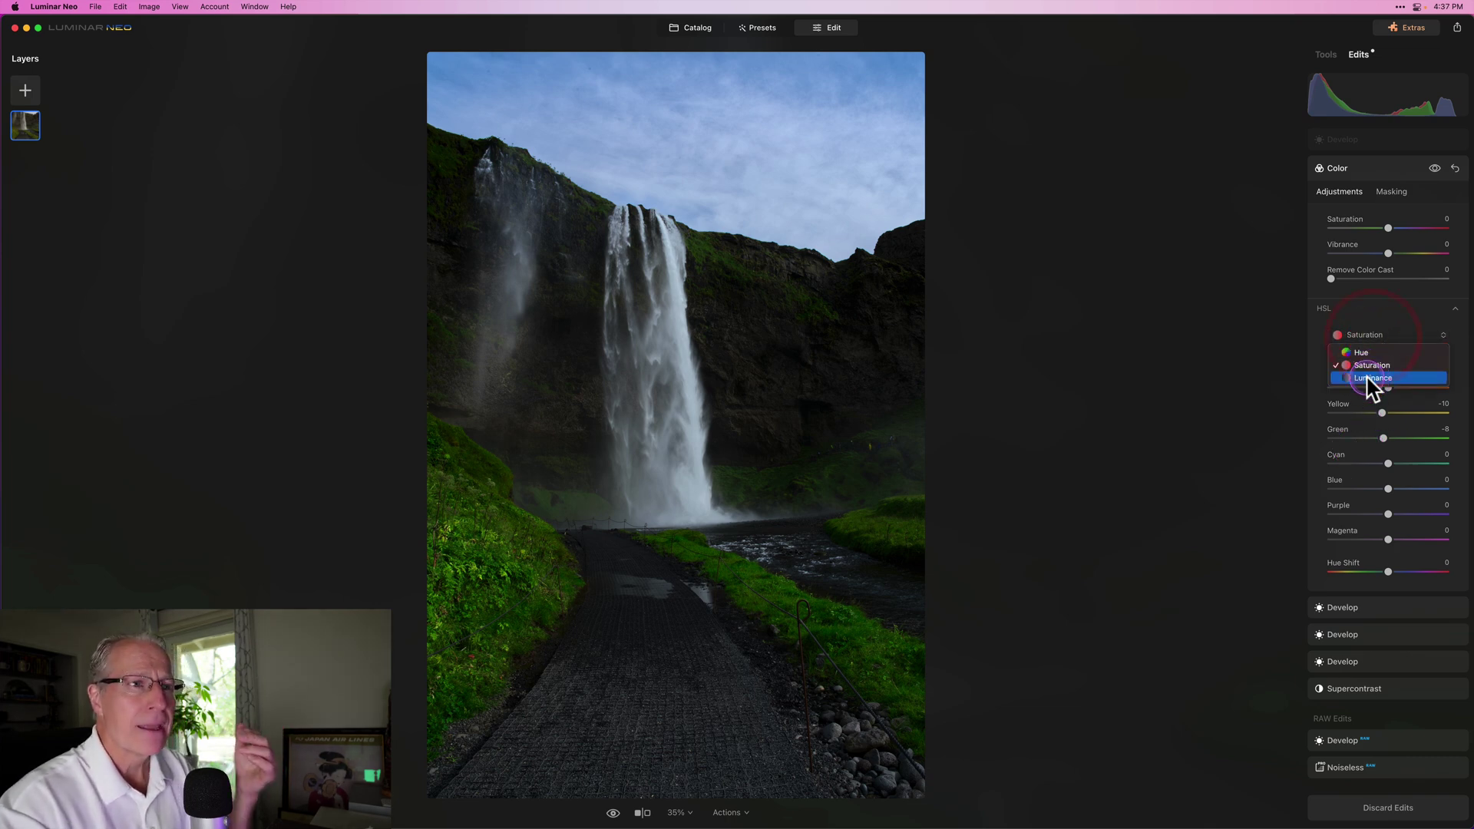
click(1372, 379)
click(1396, 413)
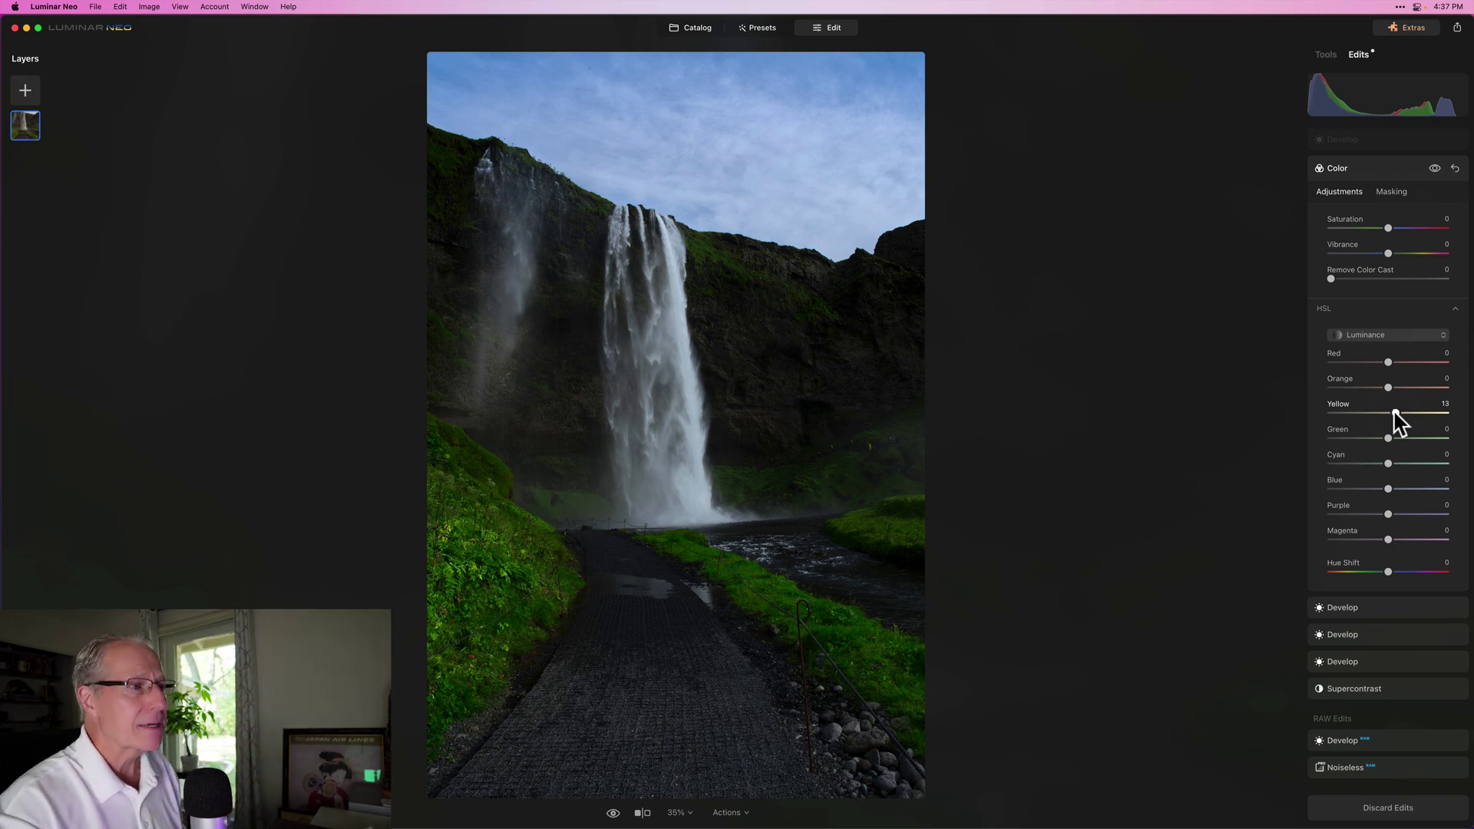
double_click(1395, 413)
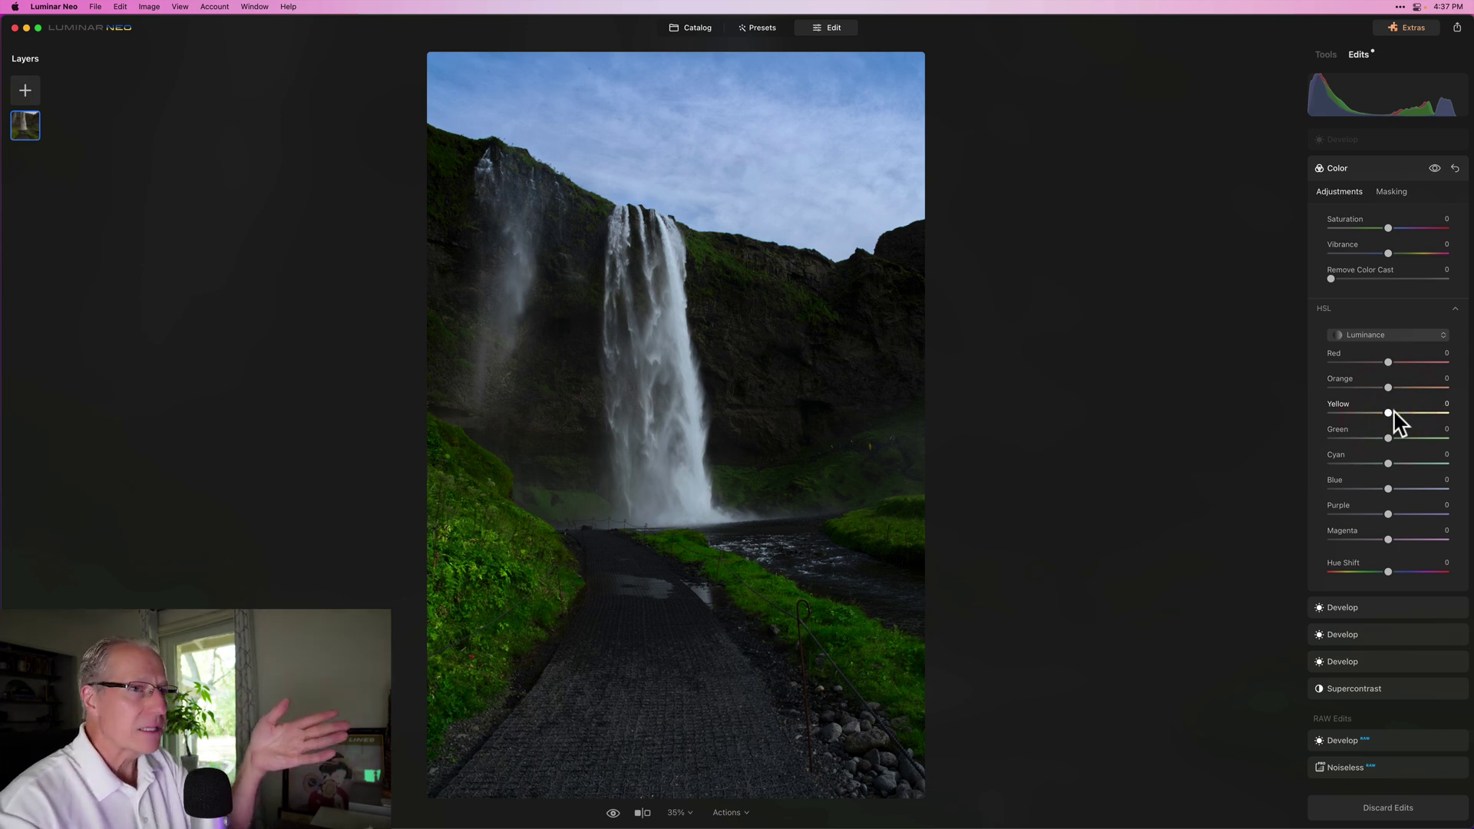
click(1393, 413)
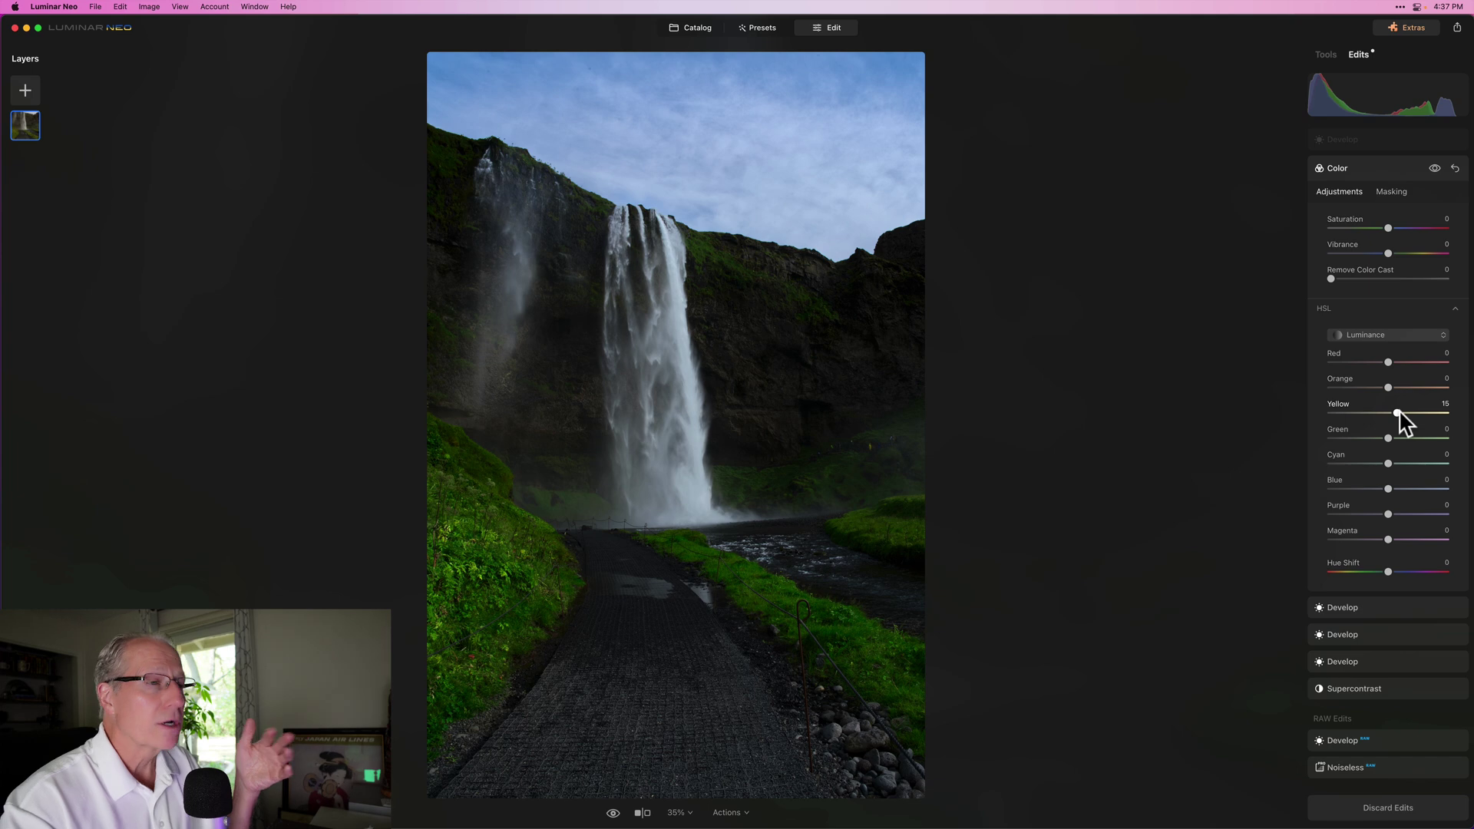
- Collapse the Color edit and open the Develop edit with Exposure 0.23
click(1375, 336)
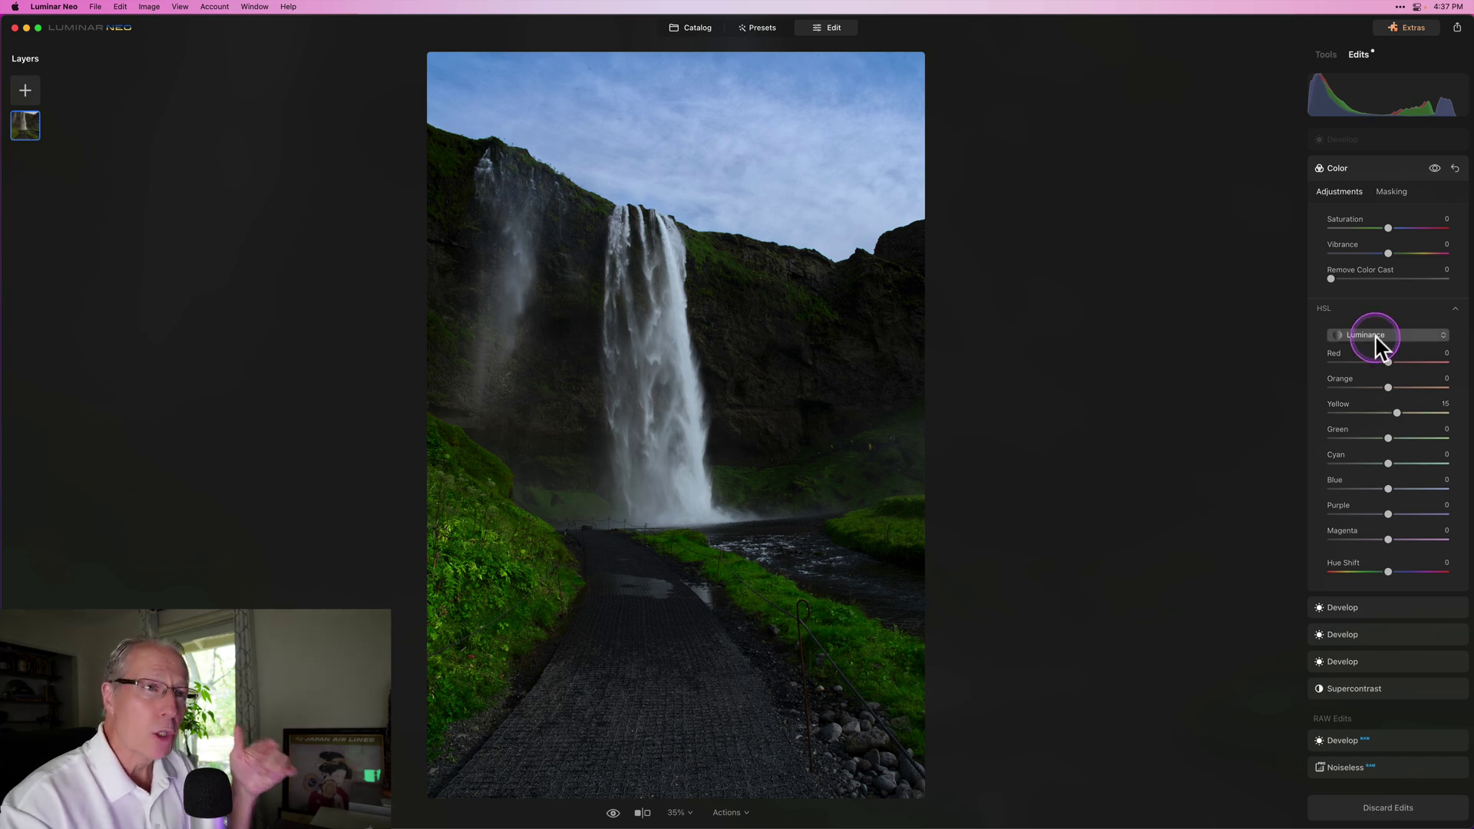
click(1374, 403)
scroll(1382, 383, up, 3)
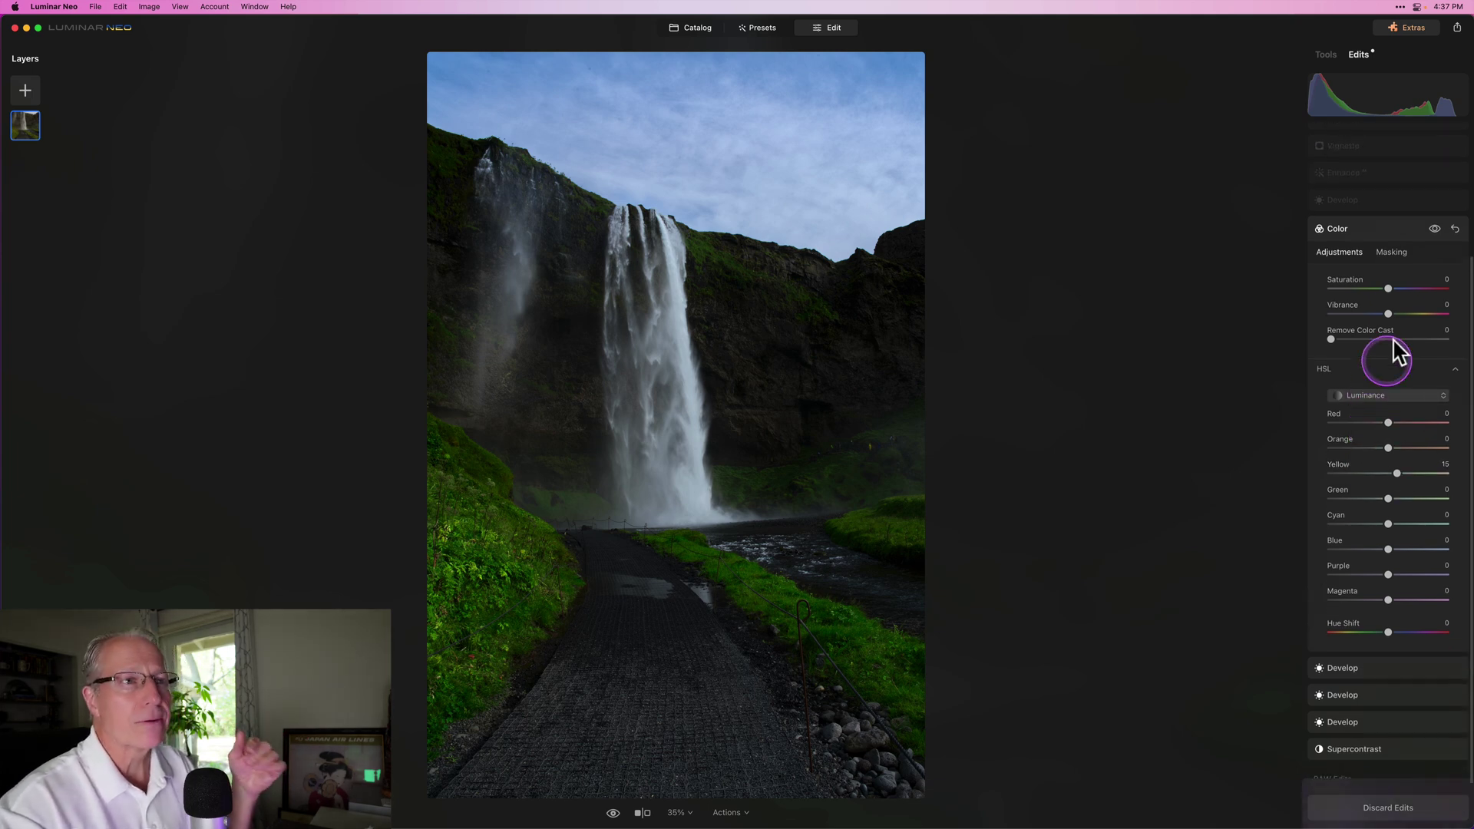
click(1365, 208)
click(1370, 203)
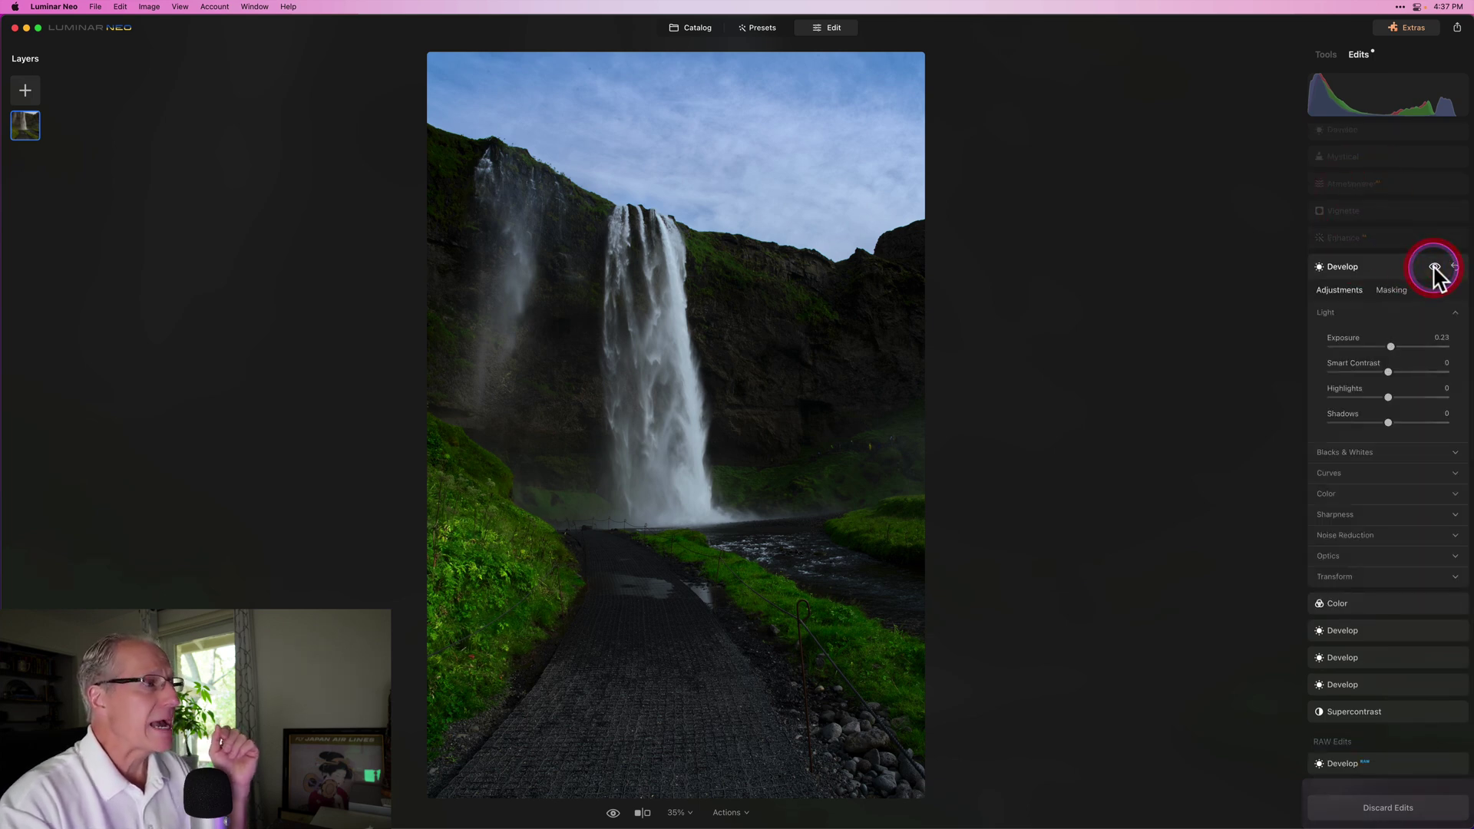
click(1391, 292)
click(1345, 516)
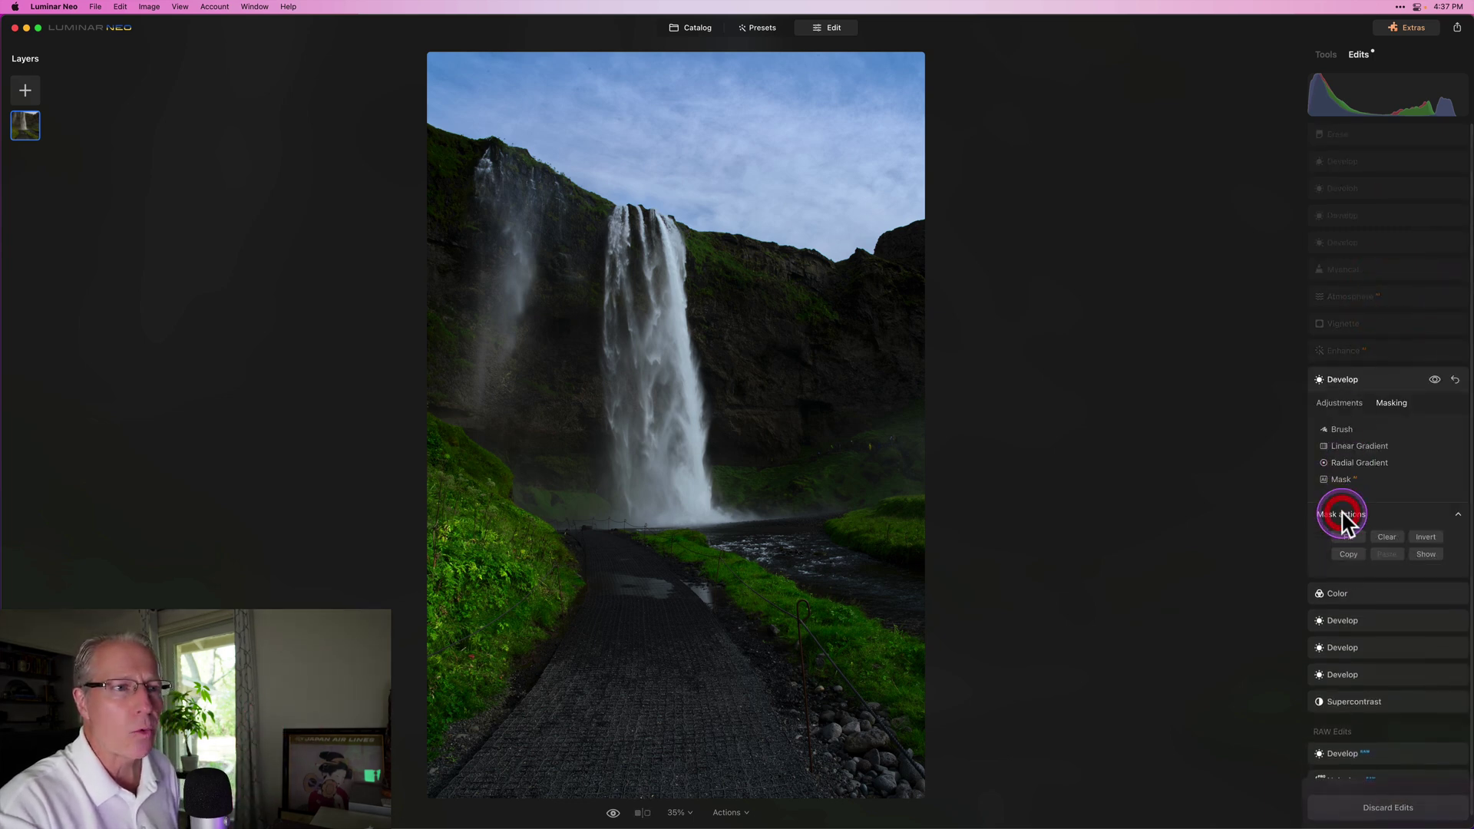
click(1426, 556)
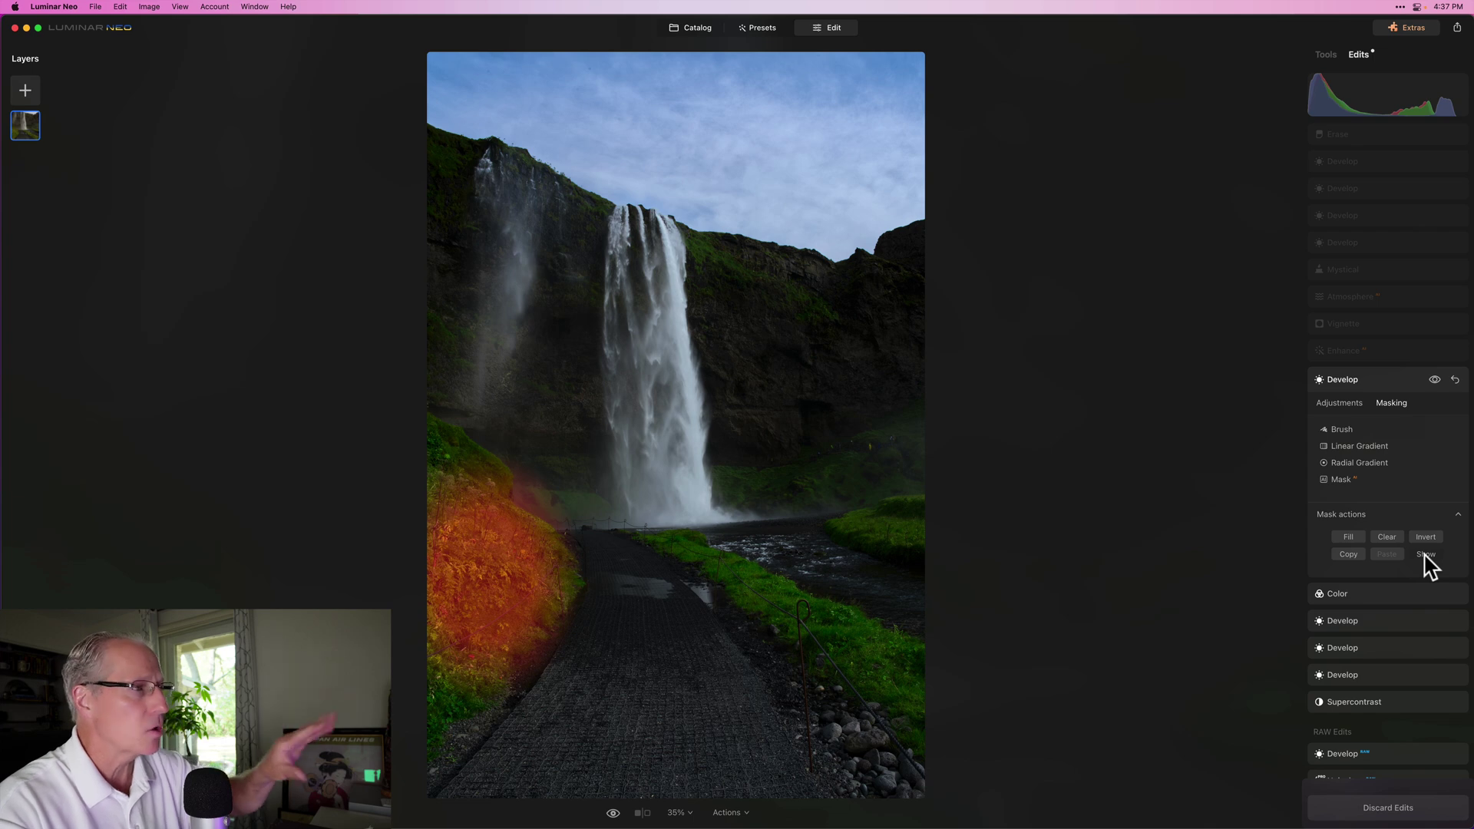
click(1426, 556)
click(1340, 403)
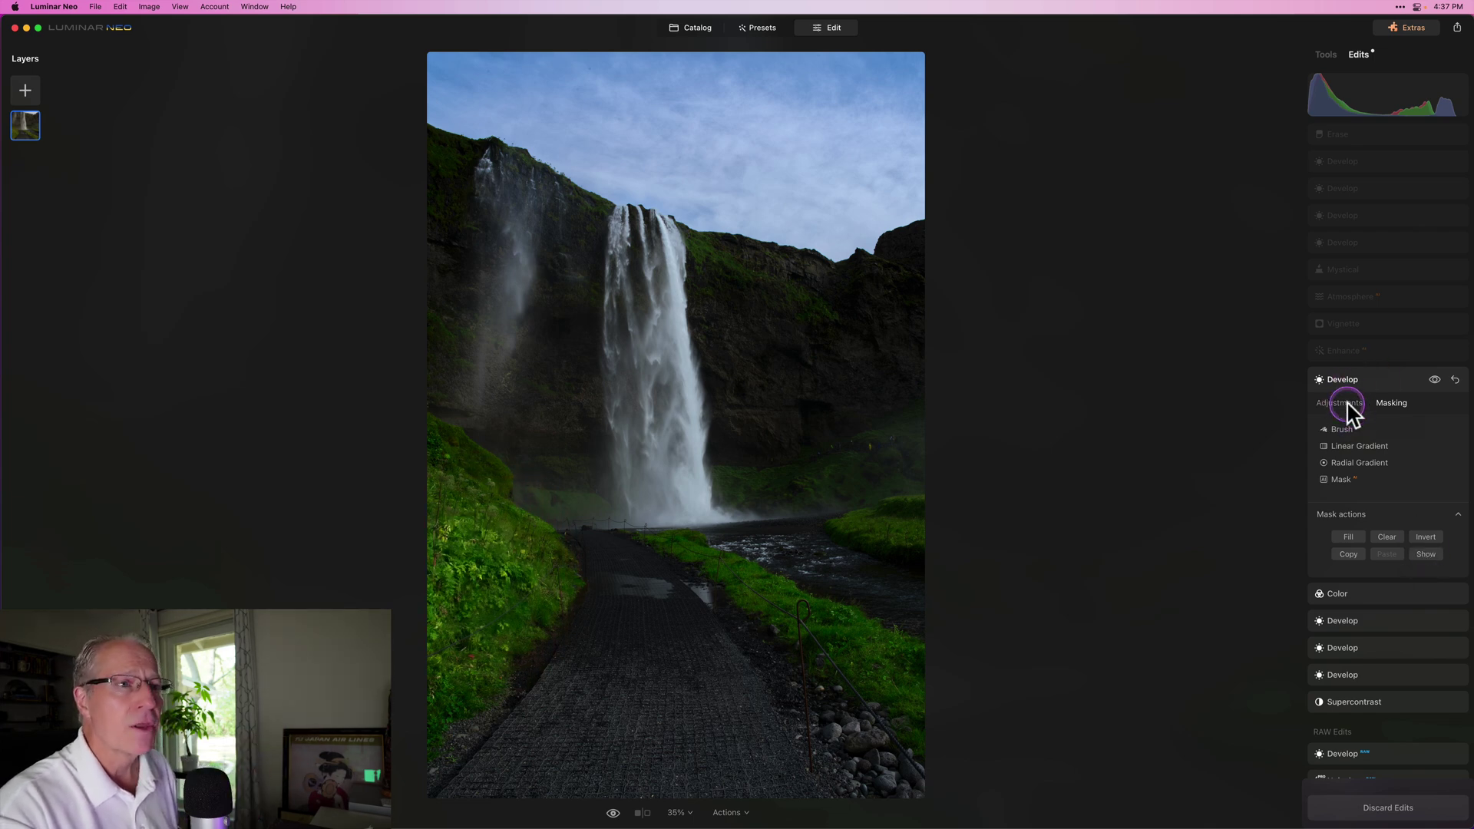
scroll(1381, 472, down, 1)
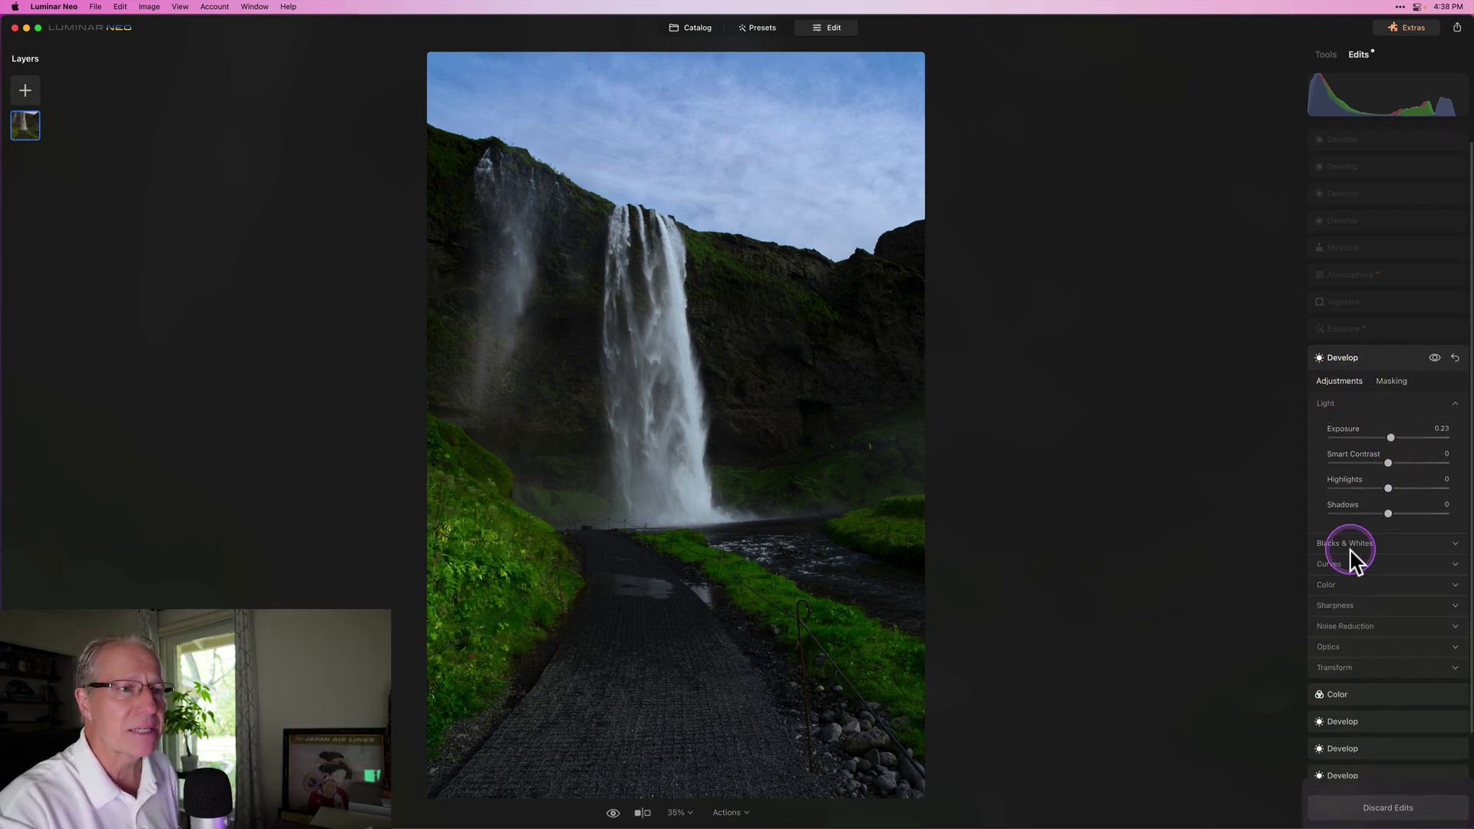
click(1348, 545)
click(1348, 546)
click(1348, 585)
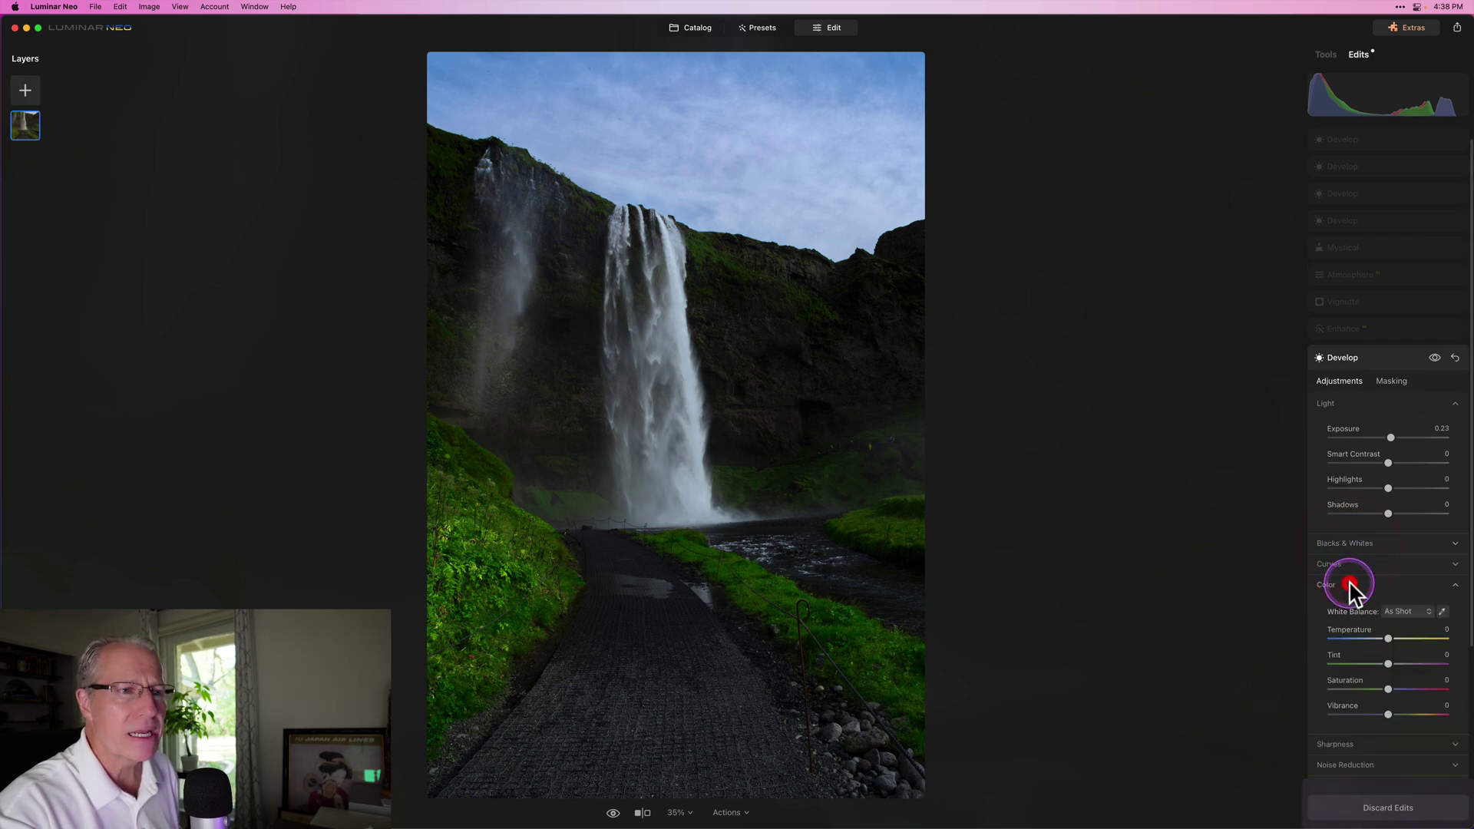
scroll(1351, 595, down, 1)
click(1344, 559)
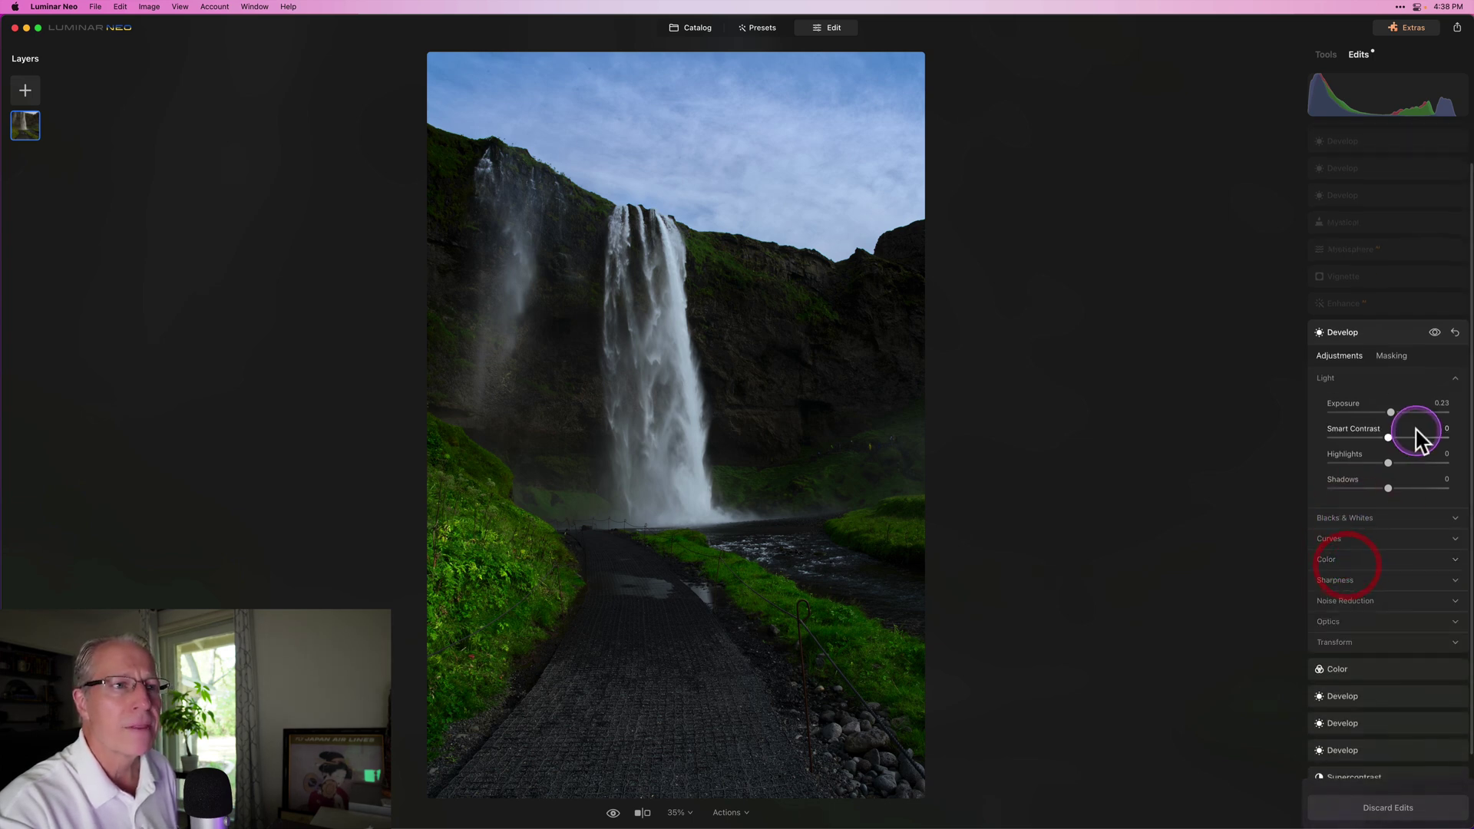
click(1434, 333)
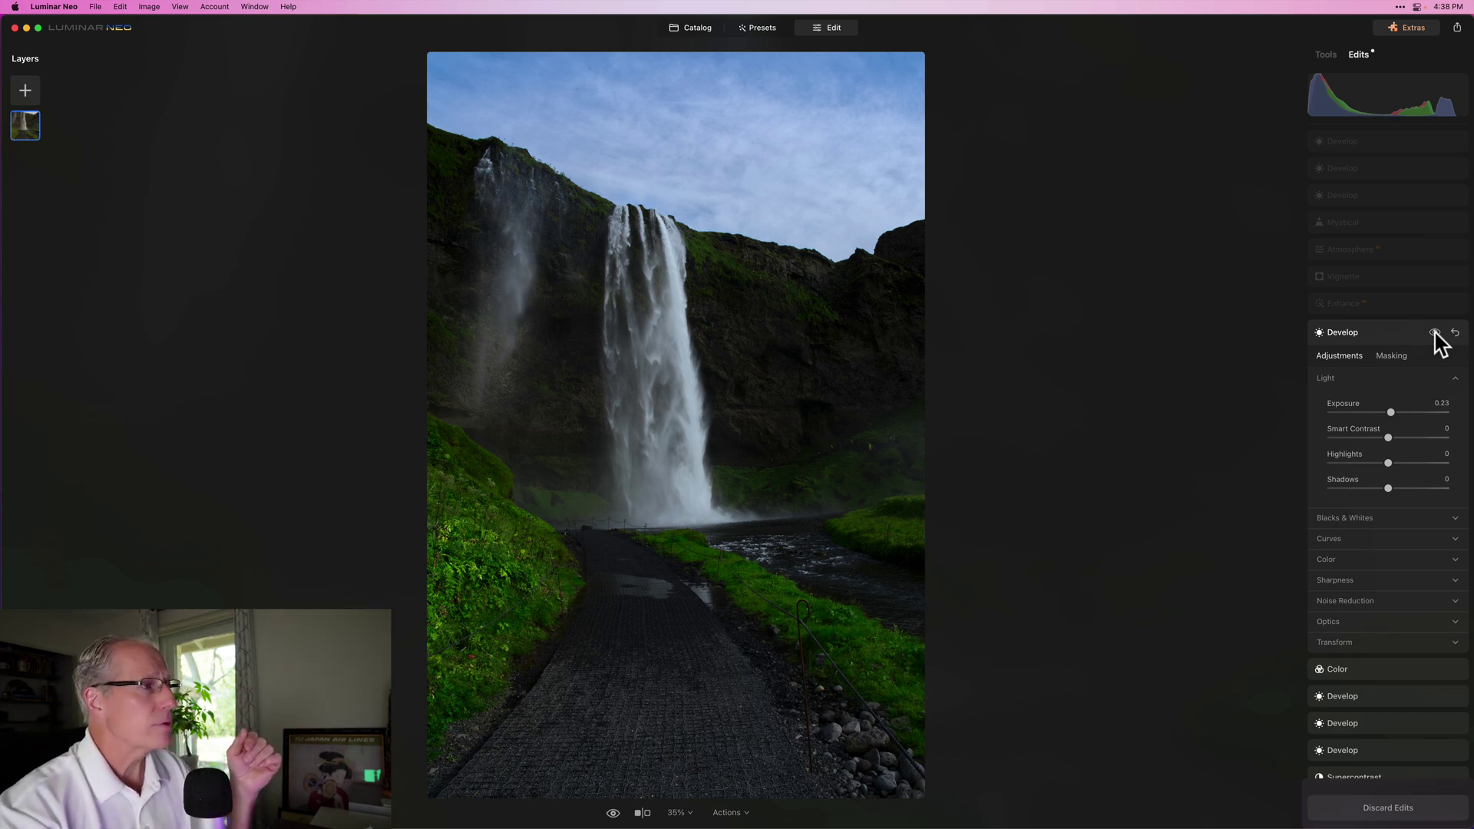
click(1435, 332)
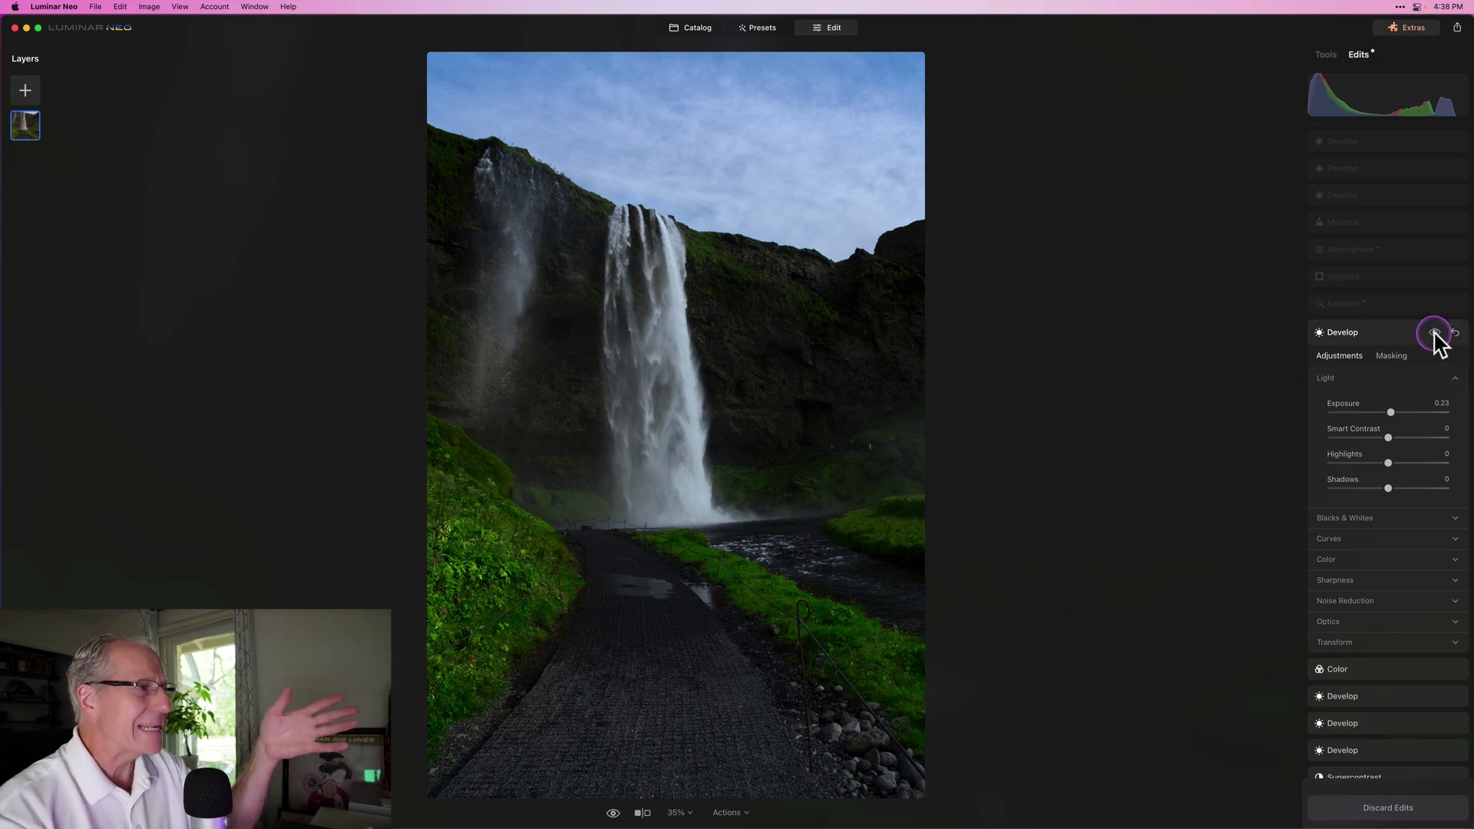
click(1433, 332)
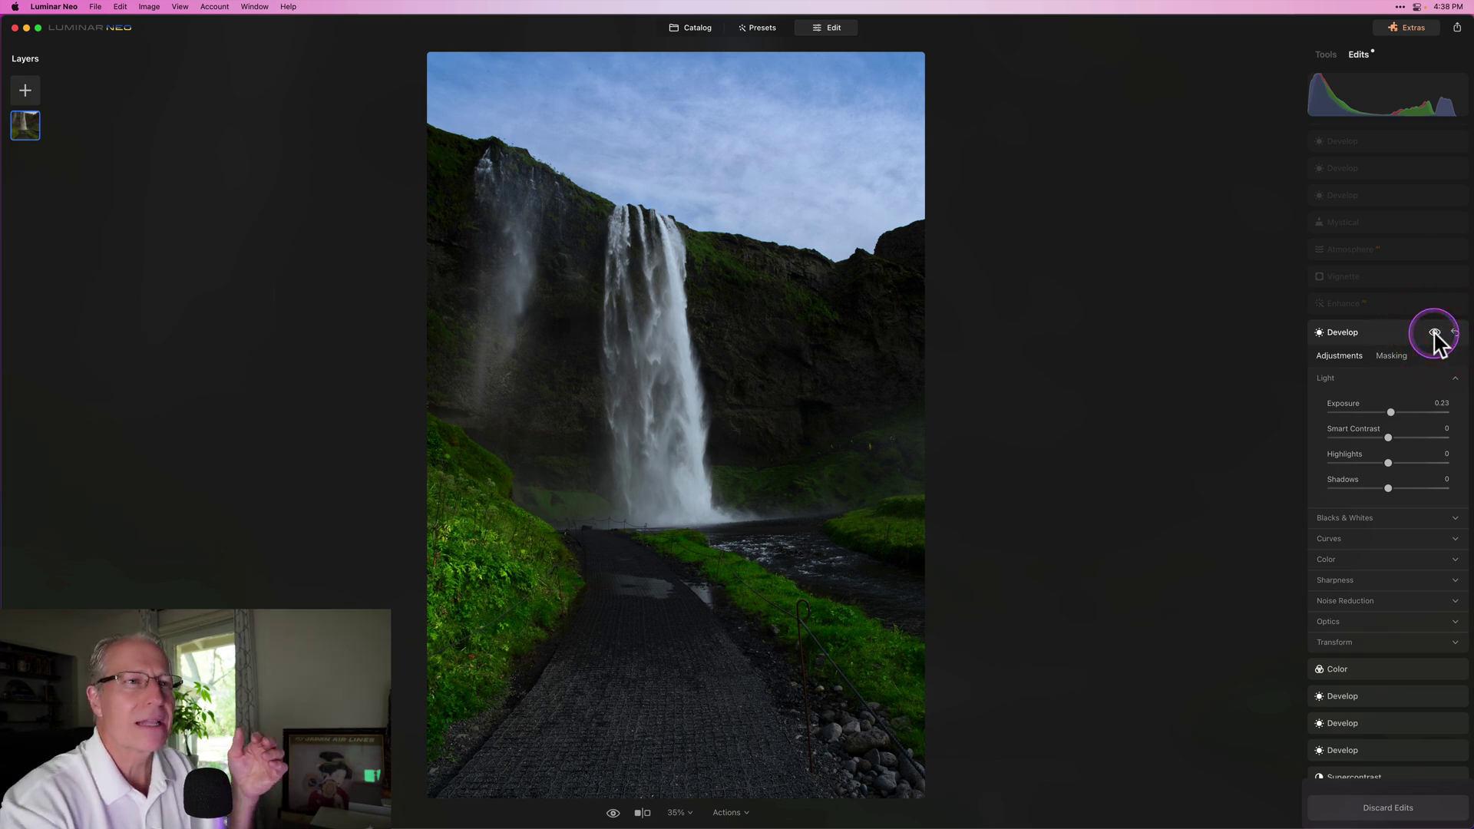
click(1357, 330)
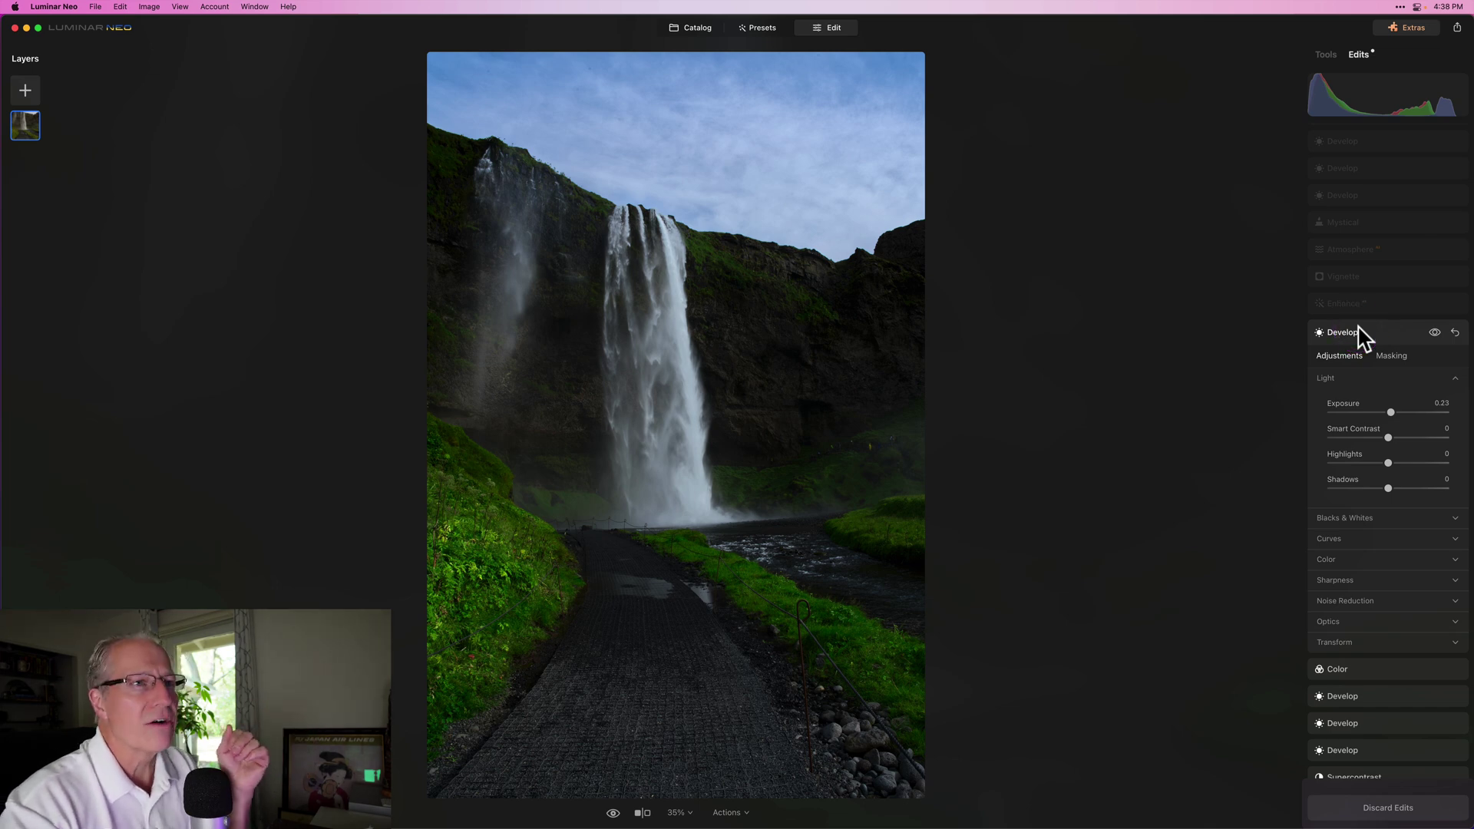
click(1368, 306)
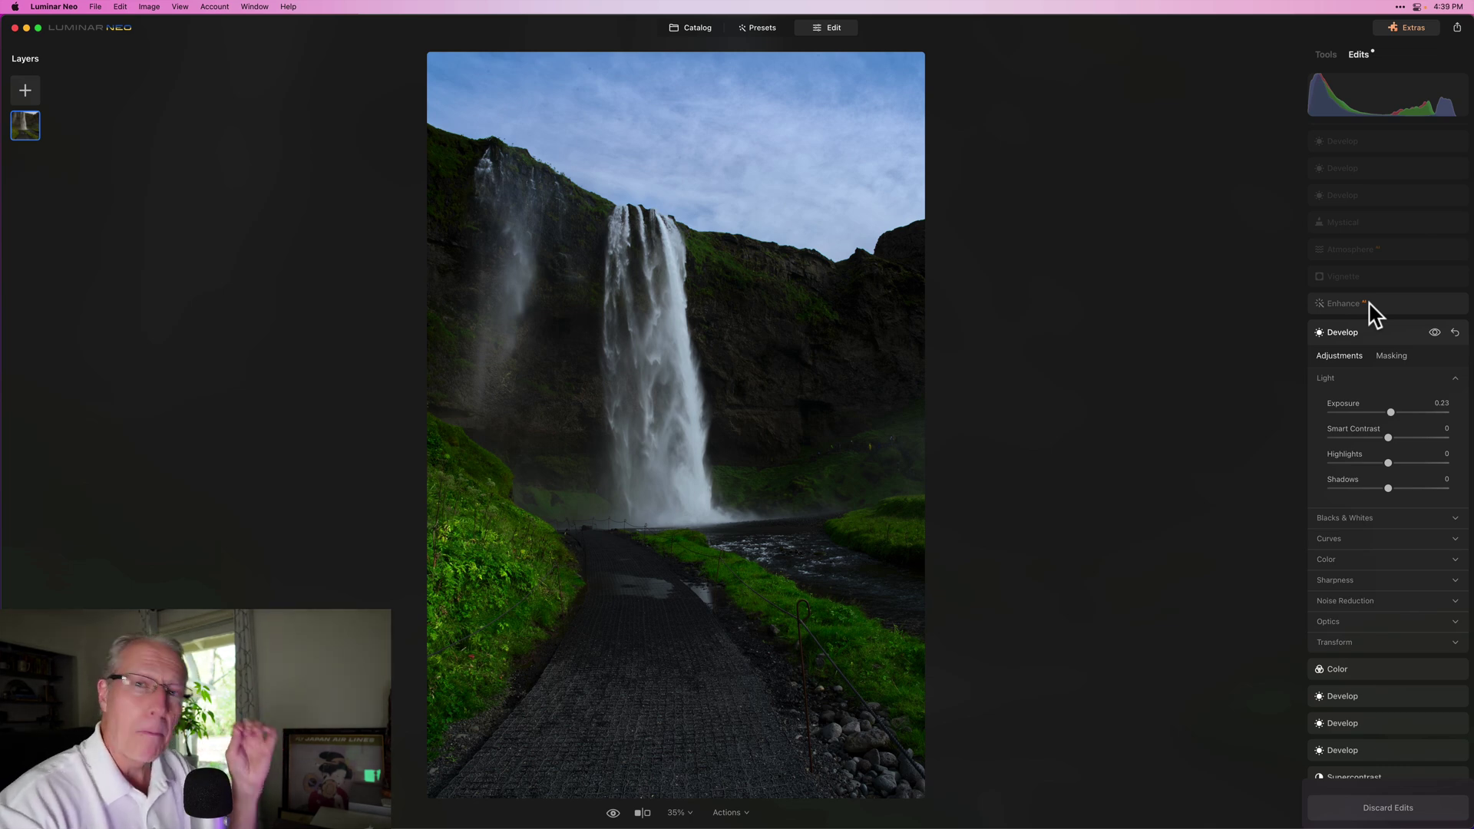
- Open the Enhance edit's masking options and show its mask overlay on the waterfall
click(1371, 307)
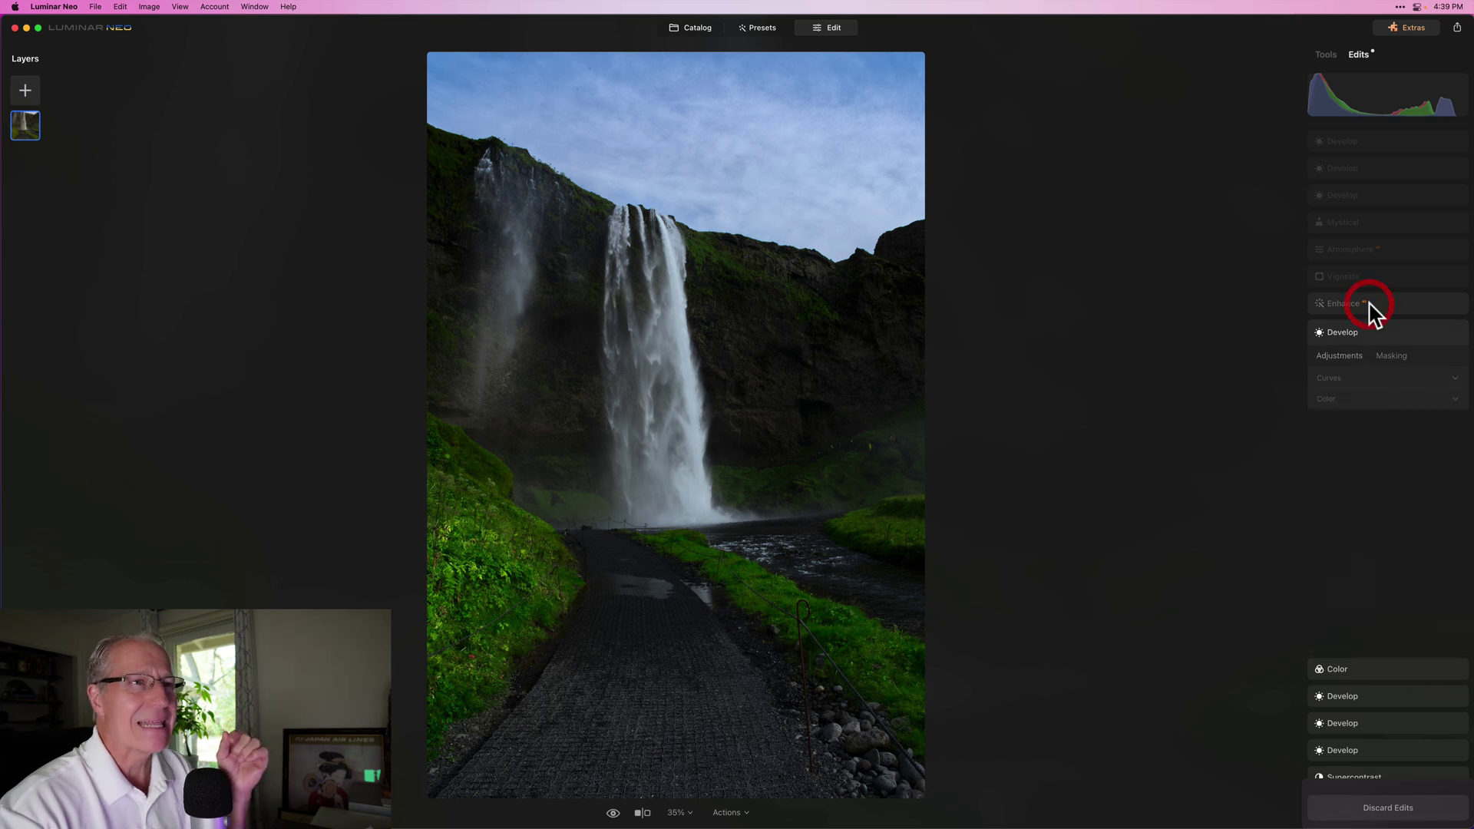
click(1391, 376)
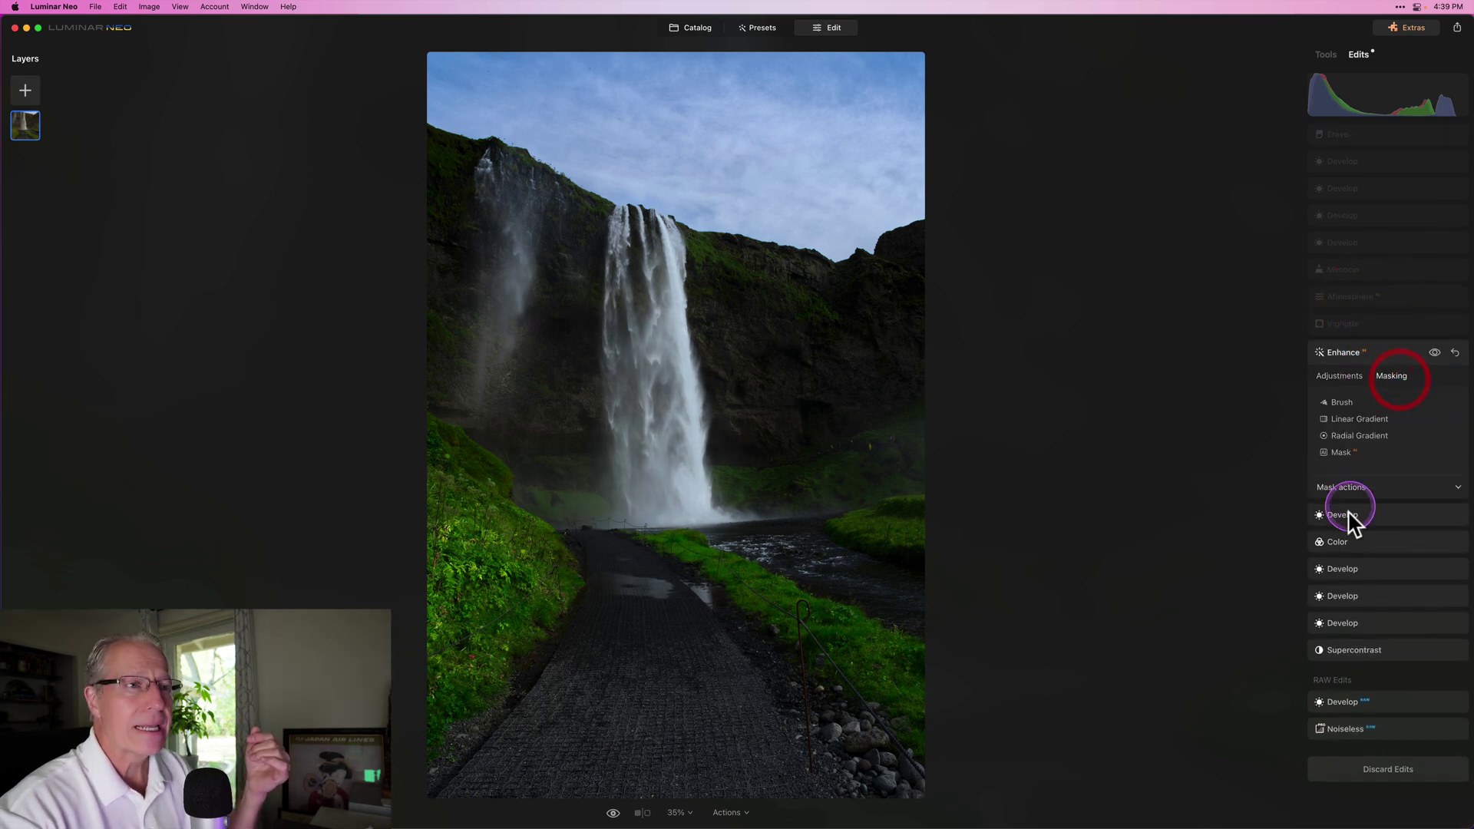
click(1349, 488)
click(1429, 527)
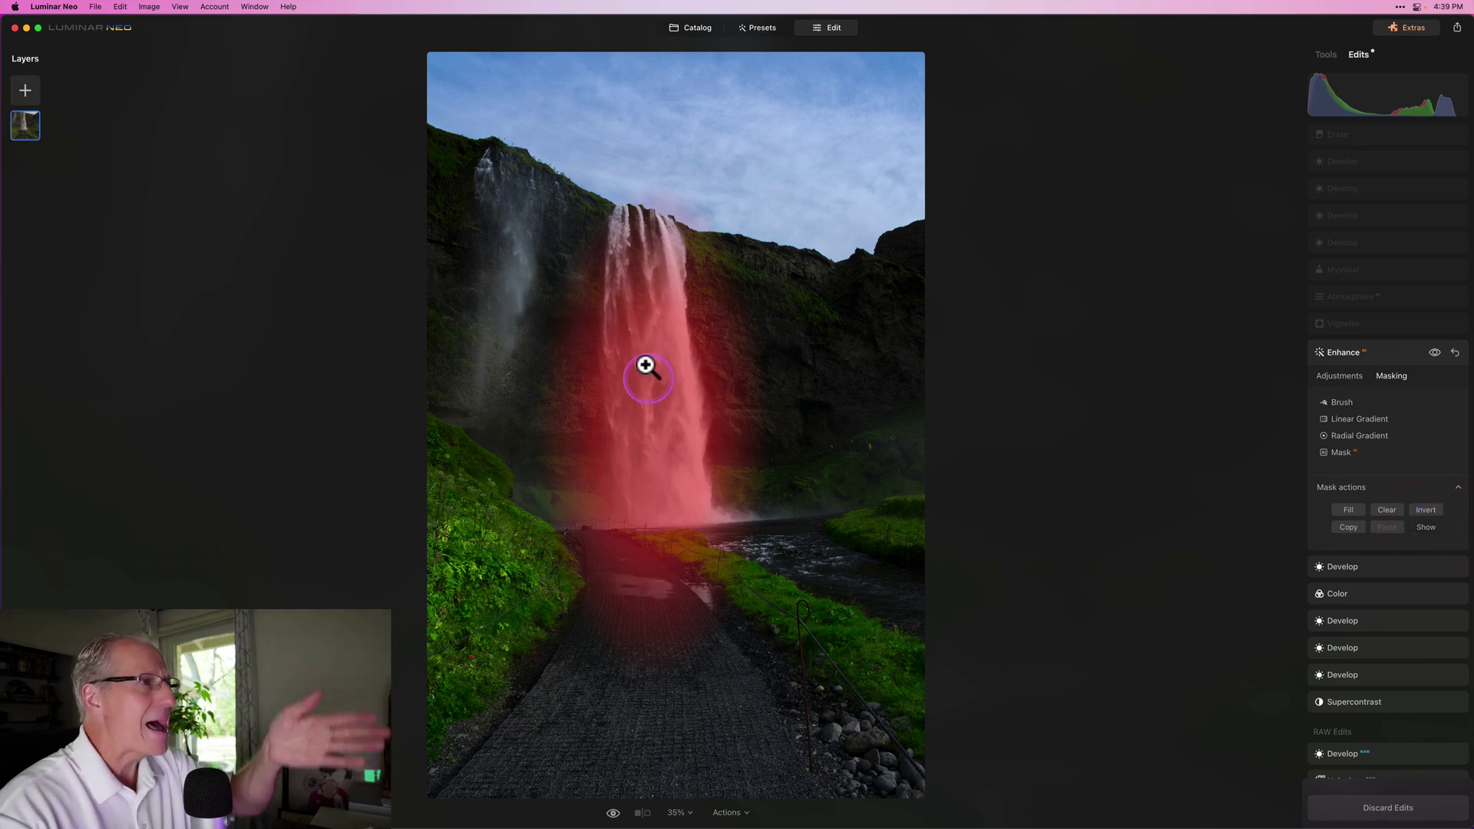
- Hide the mask, return to the Accent 33 sliders, and toggle Enhance off and back on
click(1429, 527)
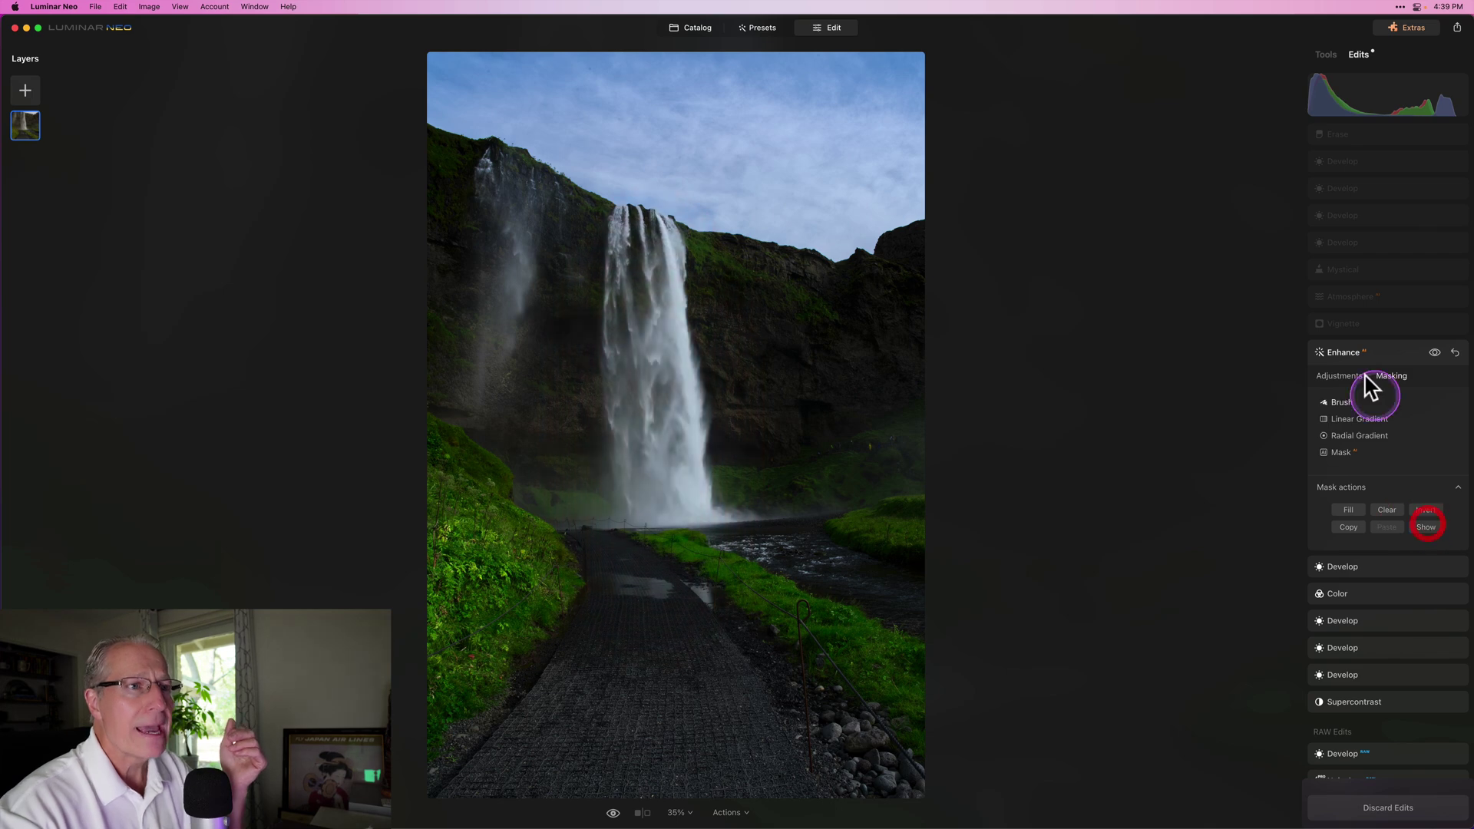
click(1341, 376)
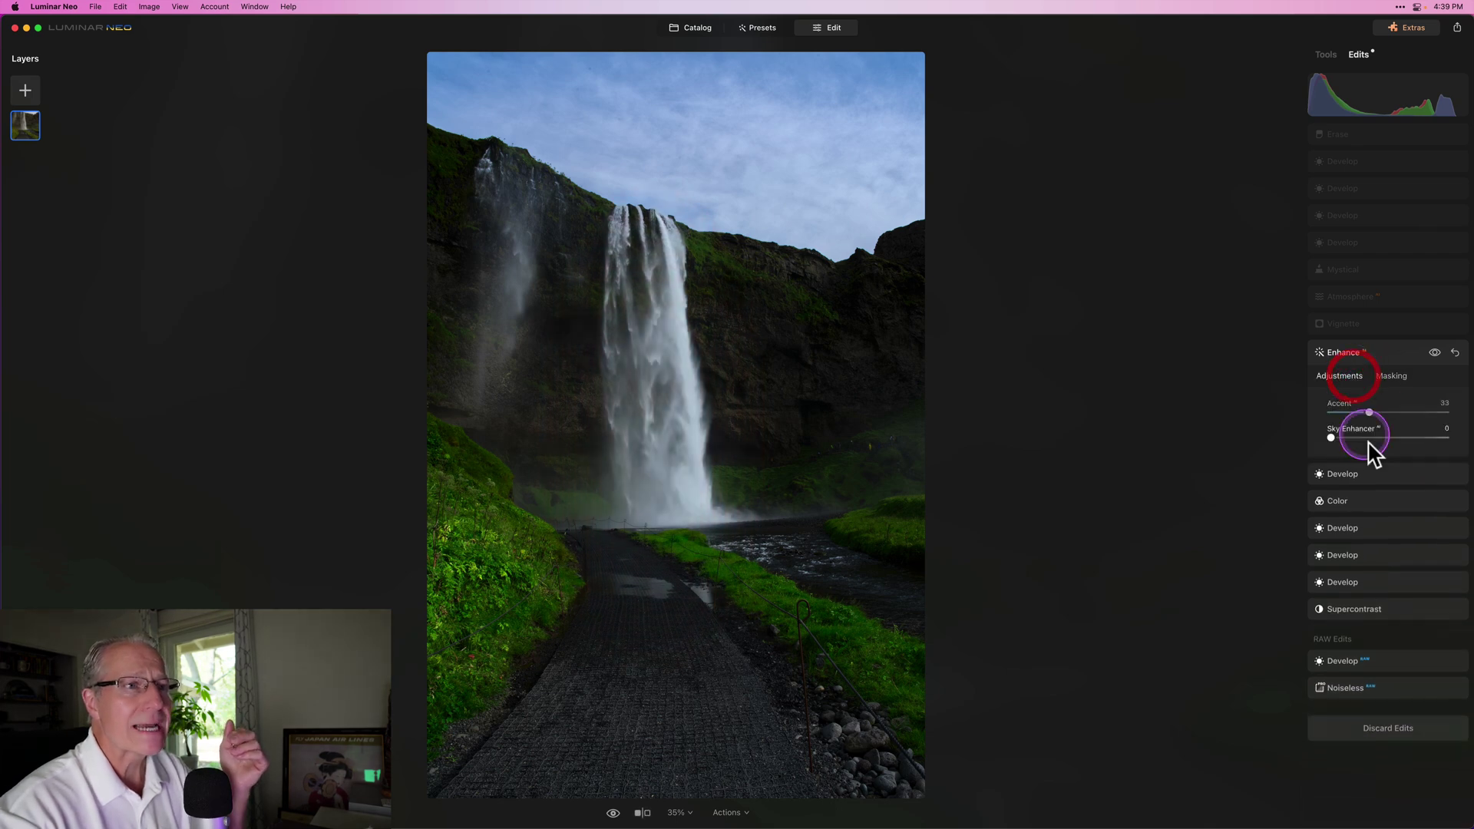
click(1434, 352)
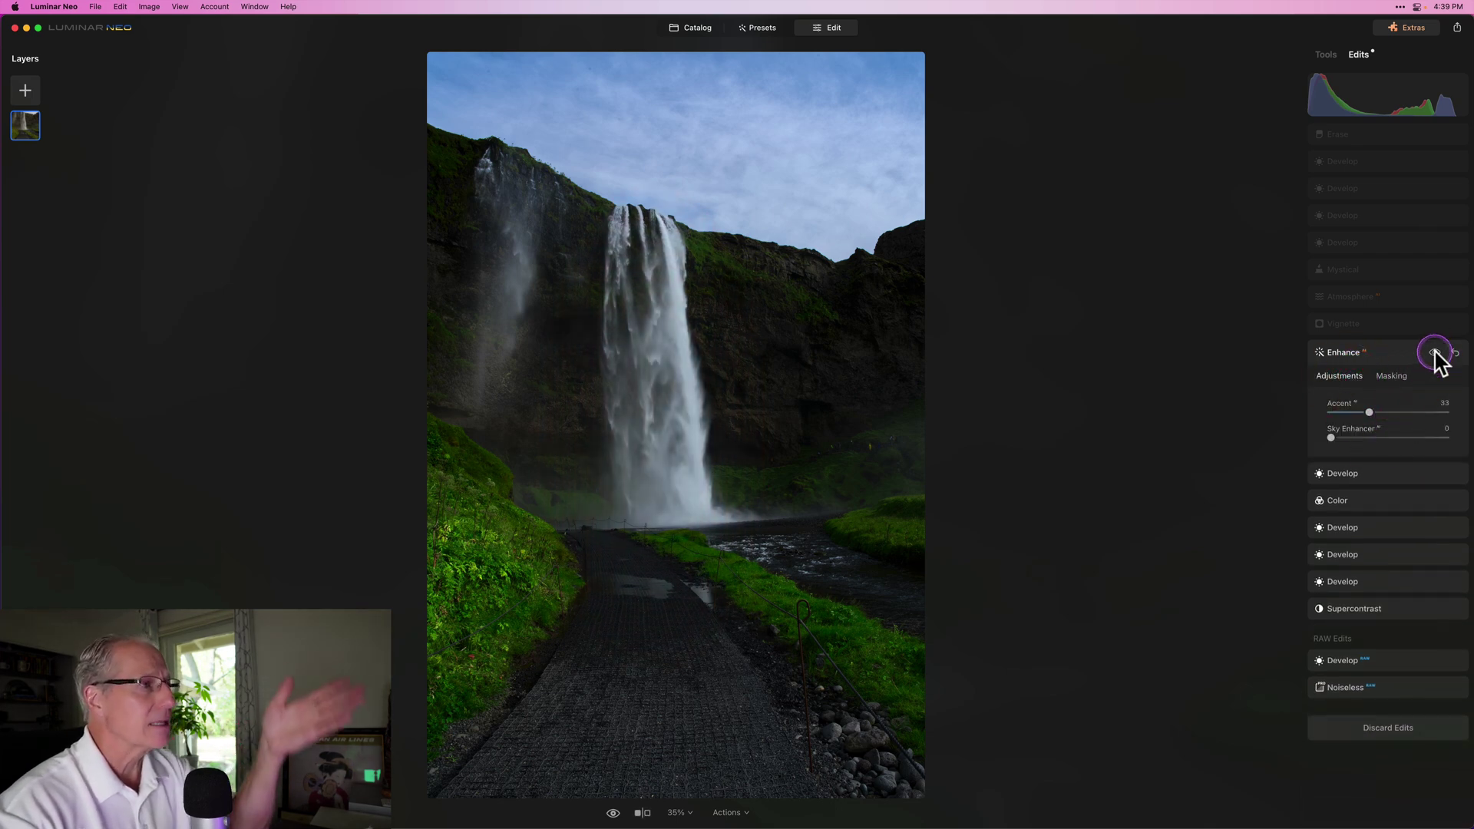
click(1433, 352)
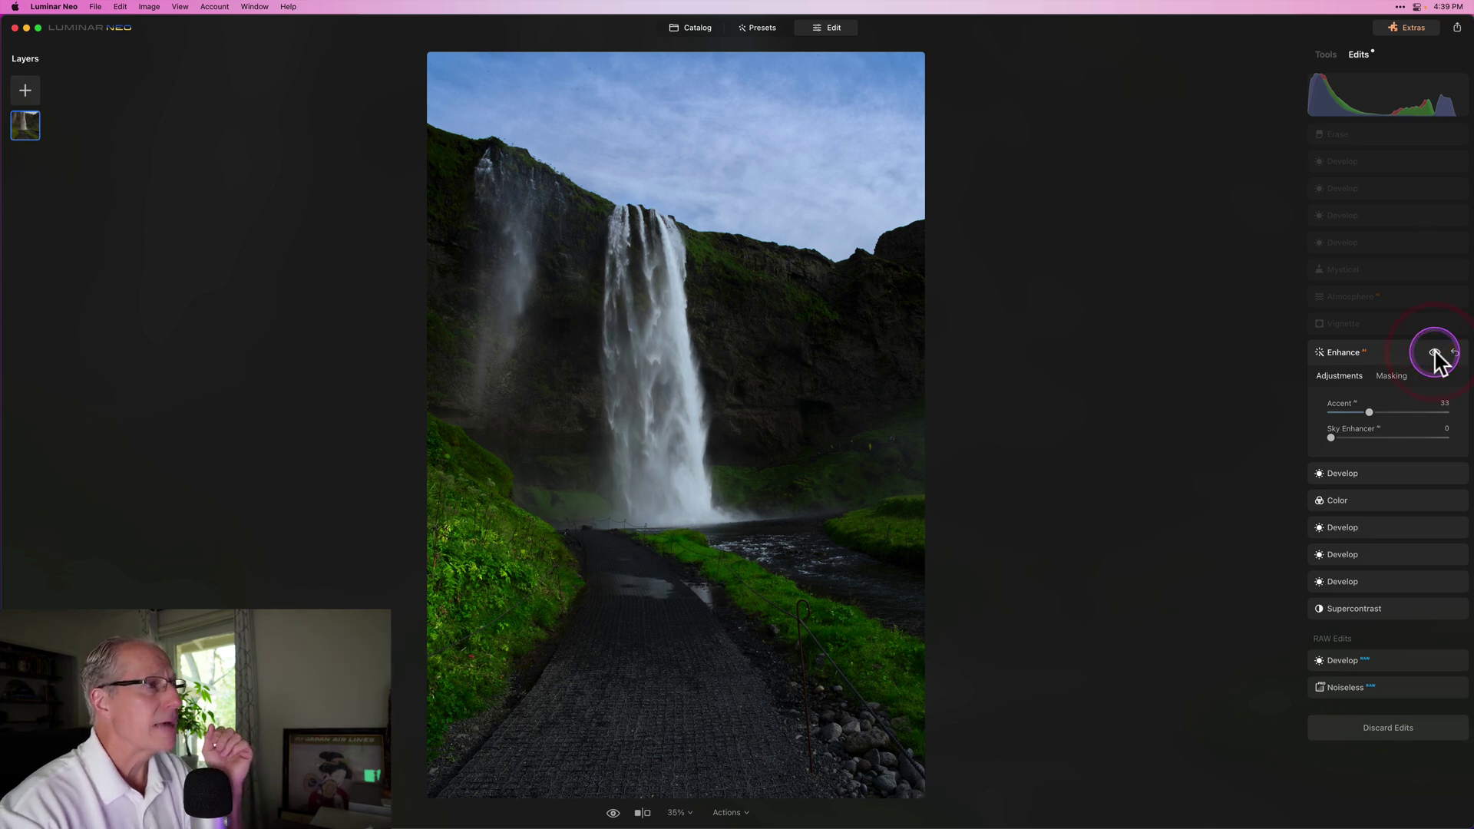
- Review the Vignette edit's advanced settings, toggle it to compare, then collapse it
click(1363, 328)
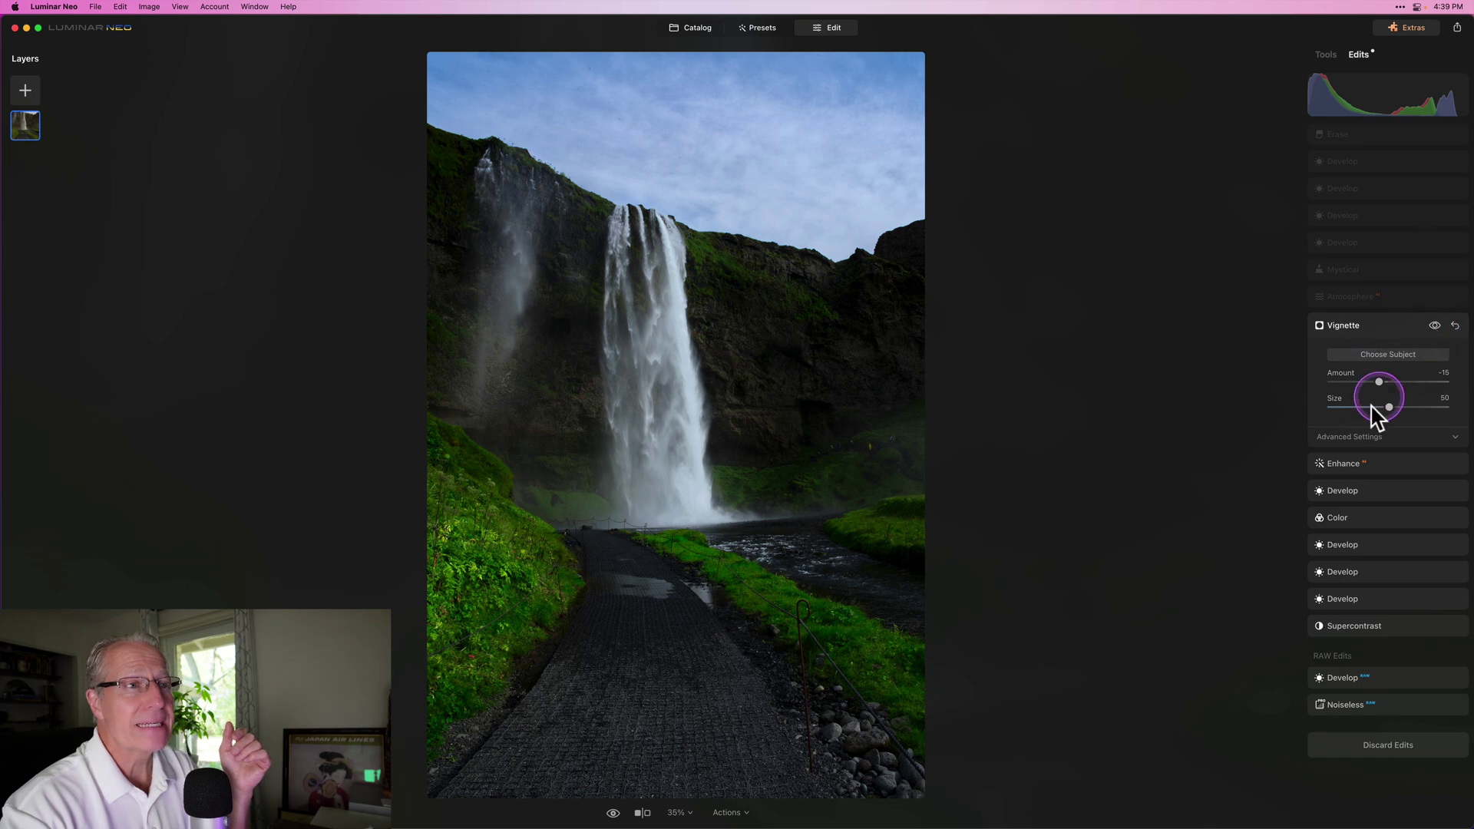
click(1355, 434)
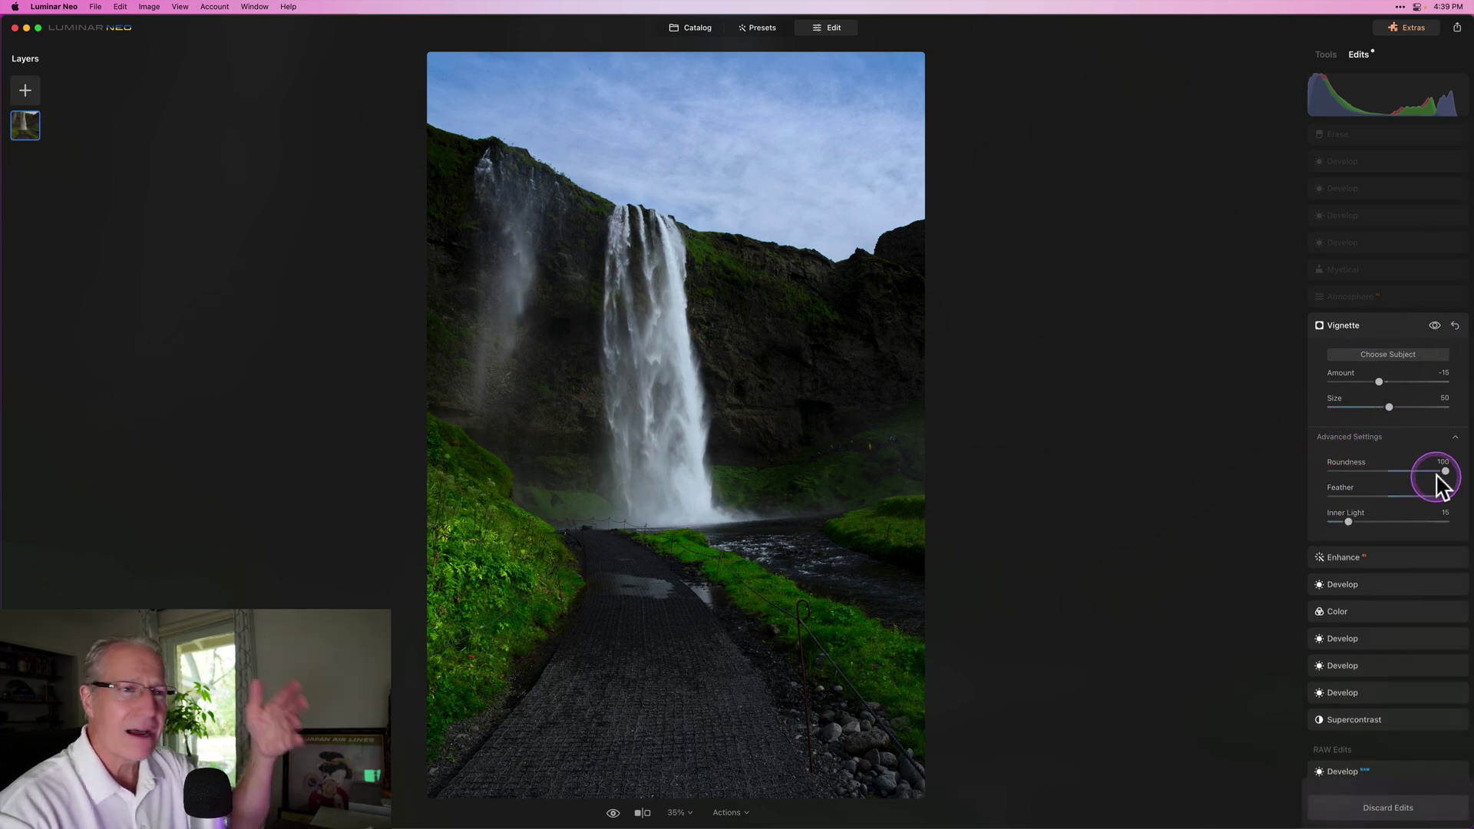
click(1443, 497)
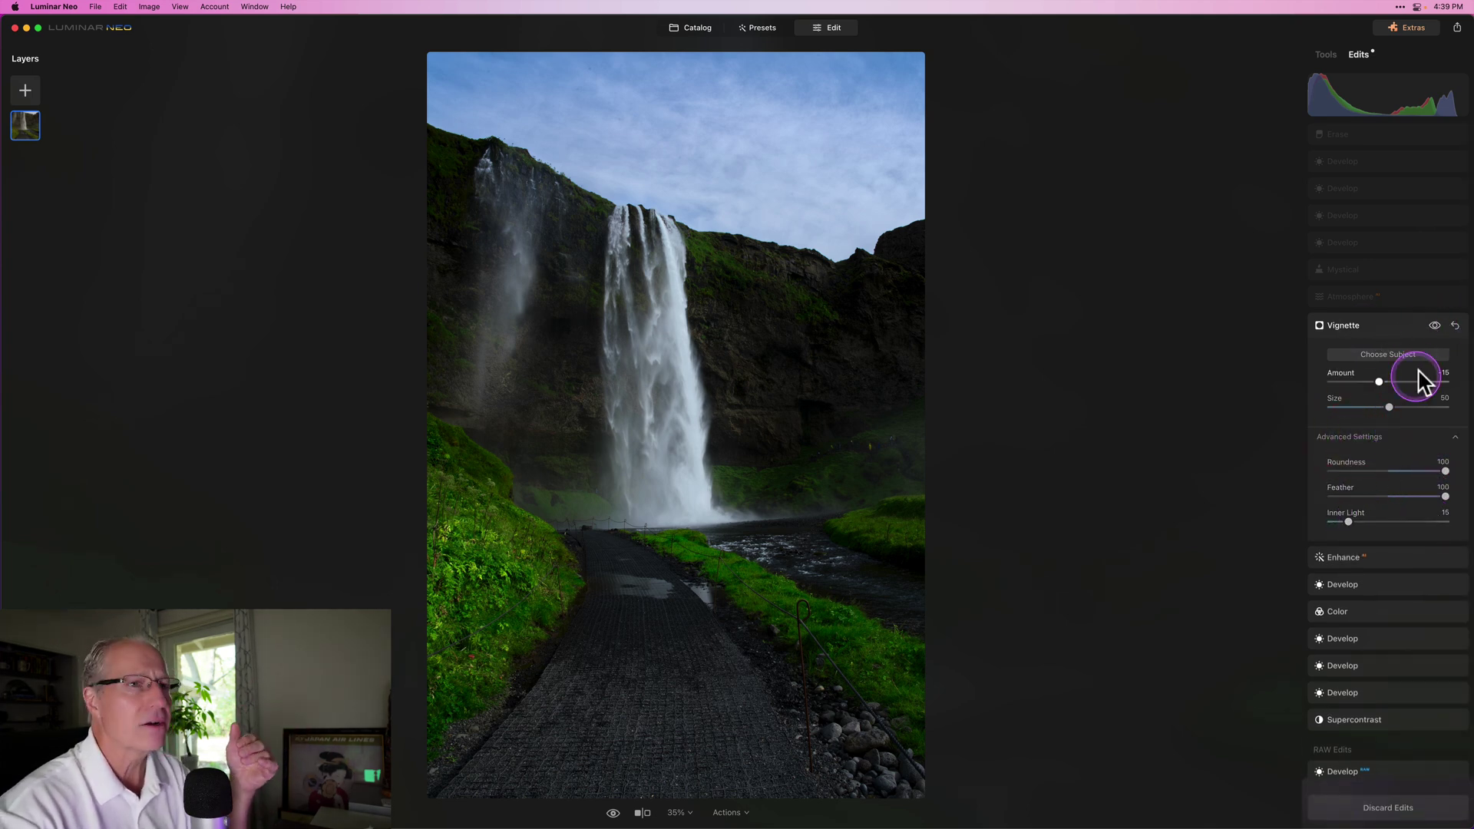
click(1434, 326)
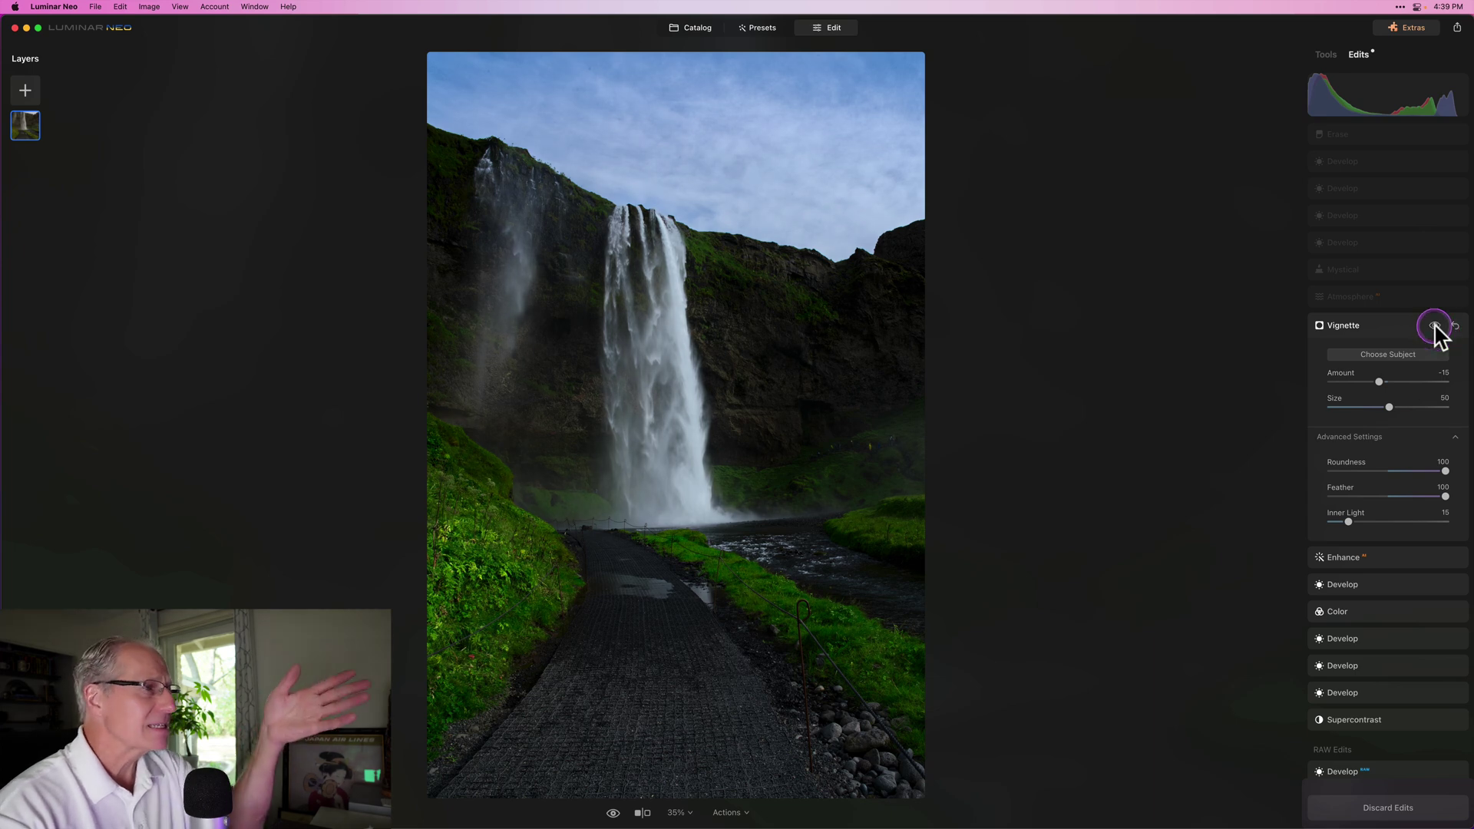
click(1372, 330)
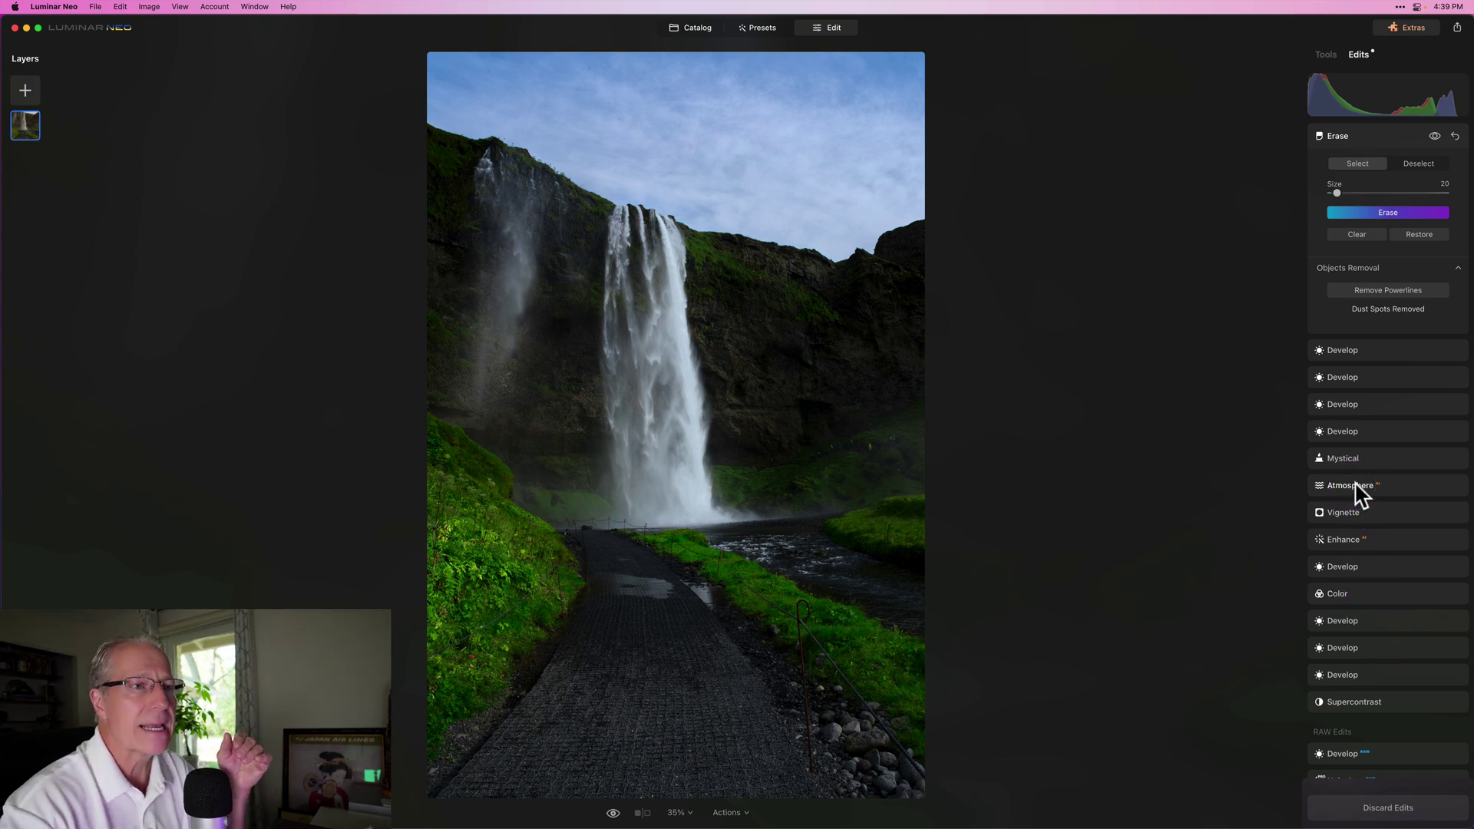
- Expand the Atmosphere haze edit (Amount 40, Depth 20, Lightness 100) and toggle it to compare the mist
click(1351, 486)
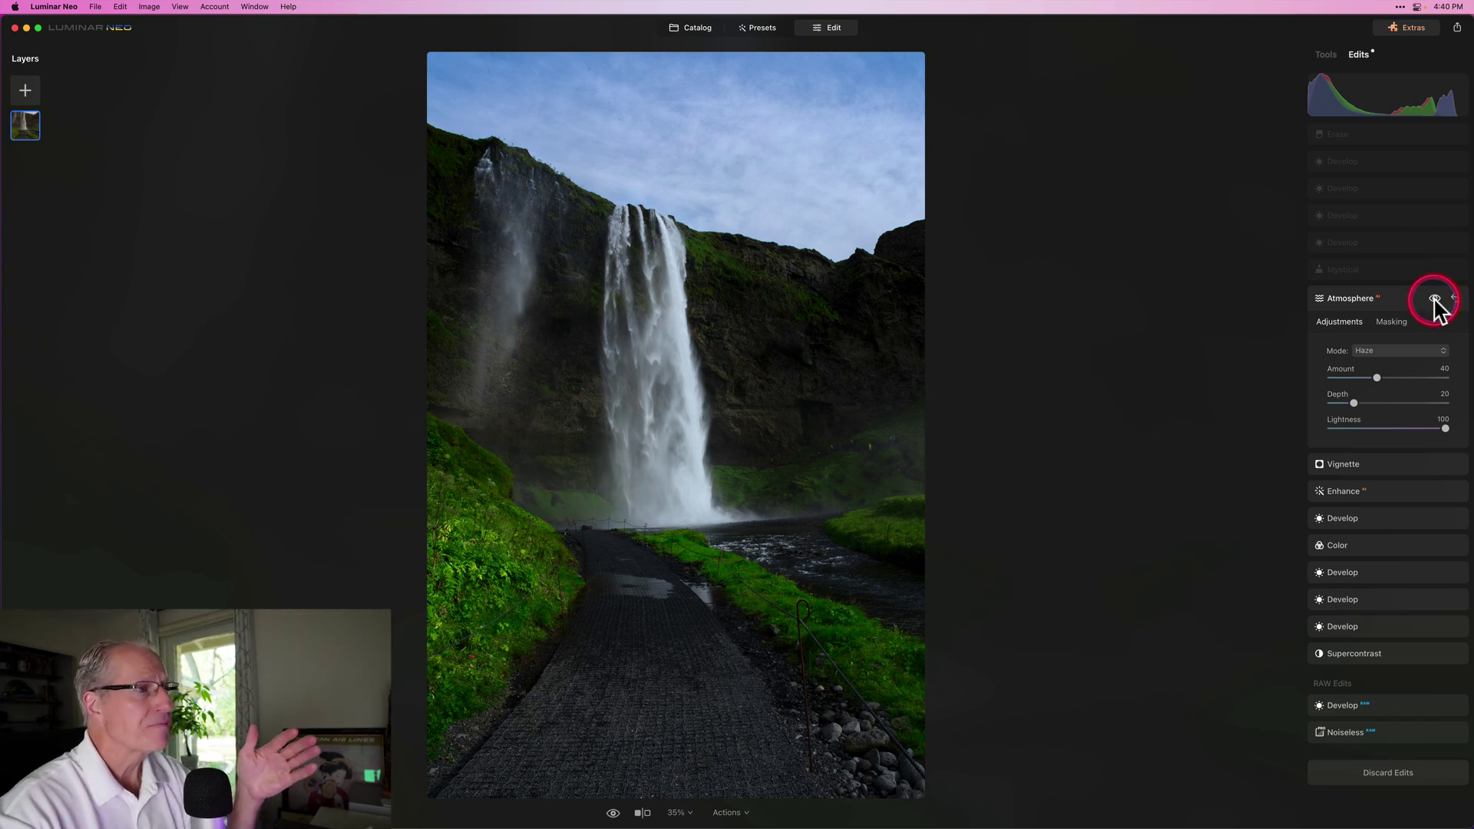
click(1434, 299)
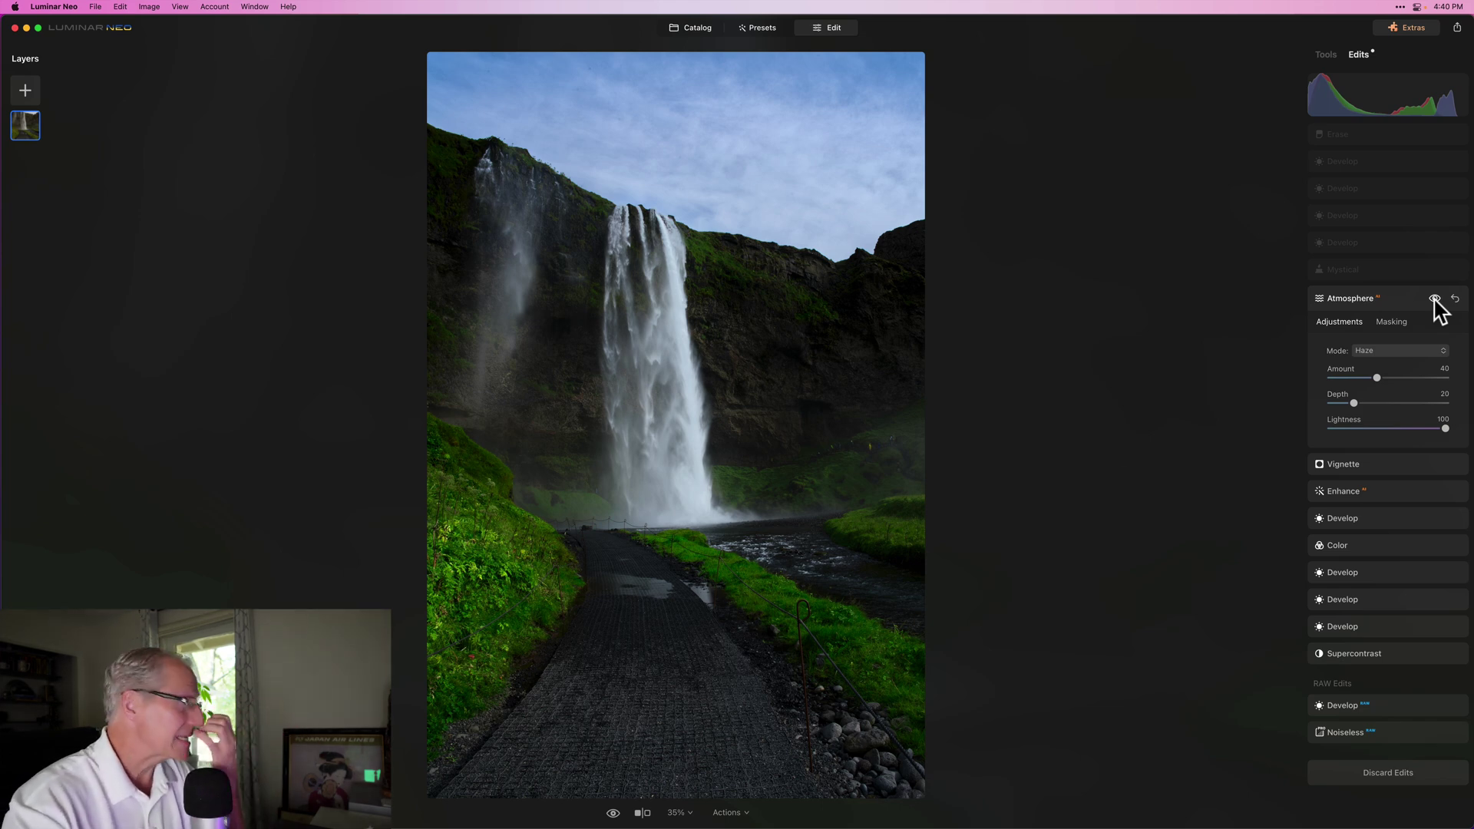
click(1359, 271)
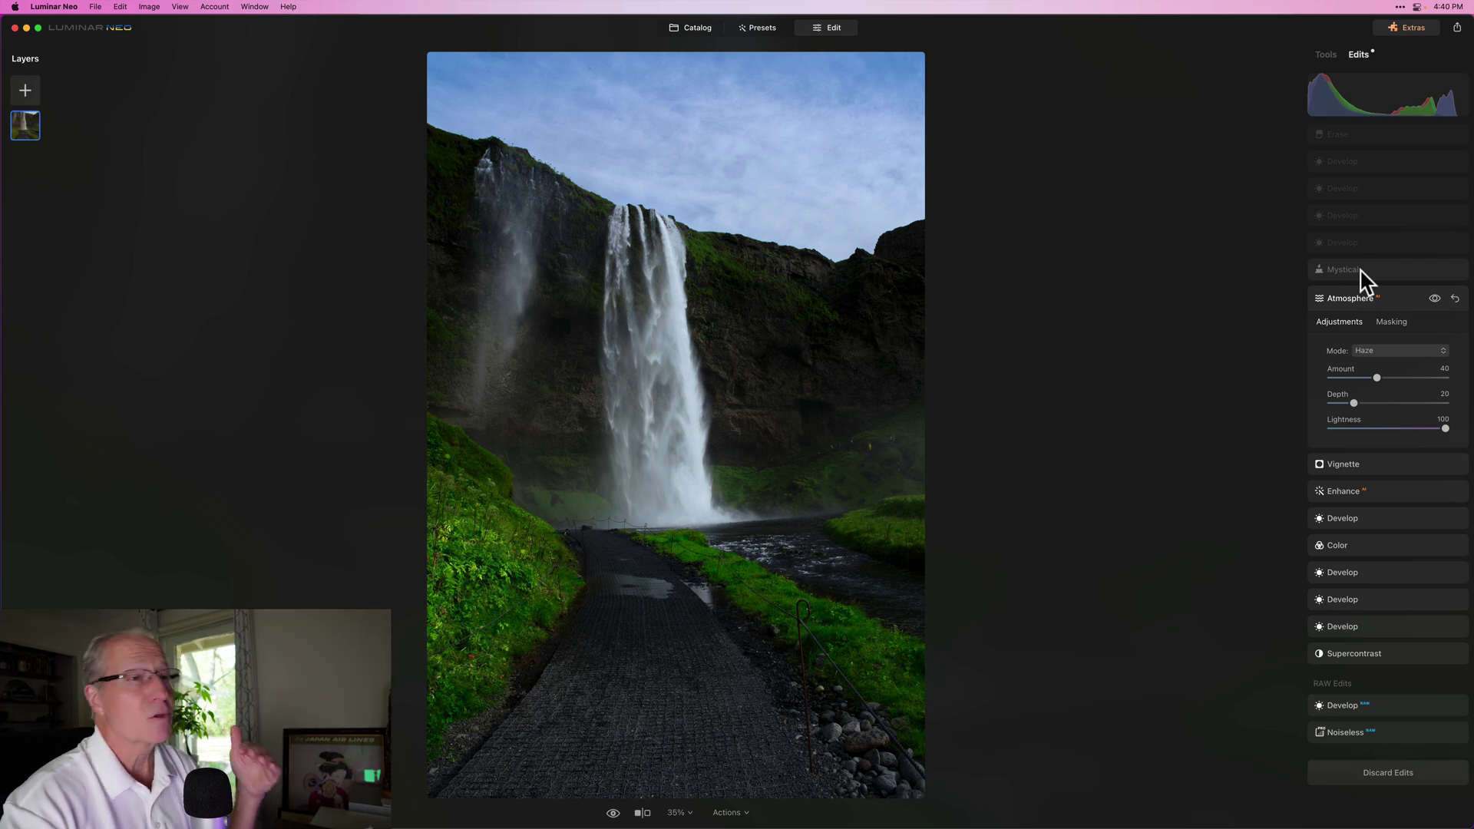
click(1359, 272)
click(1433, 271)
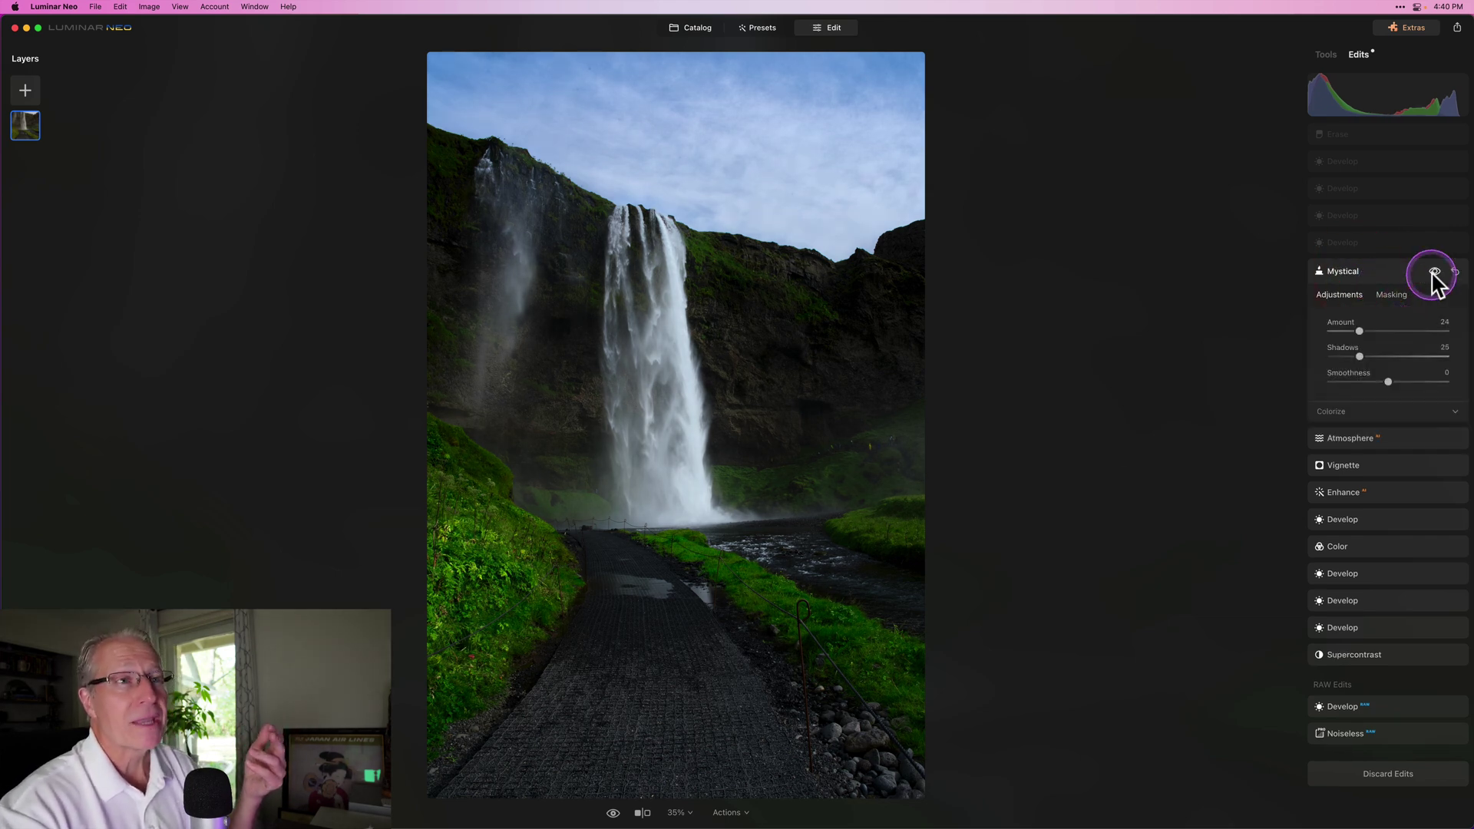
click(1433, 271)
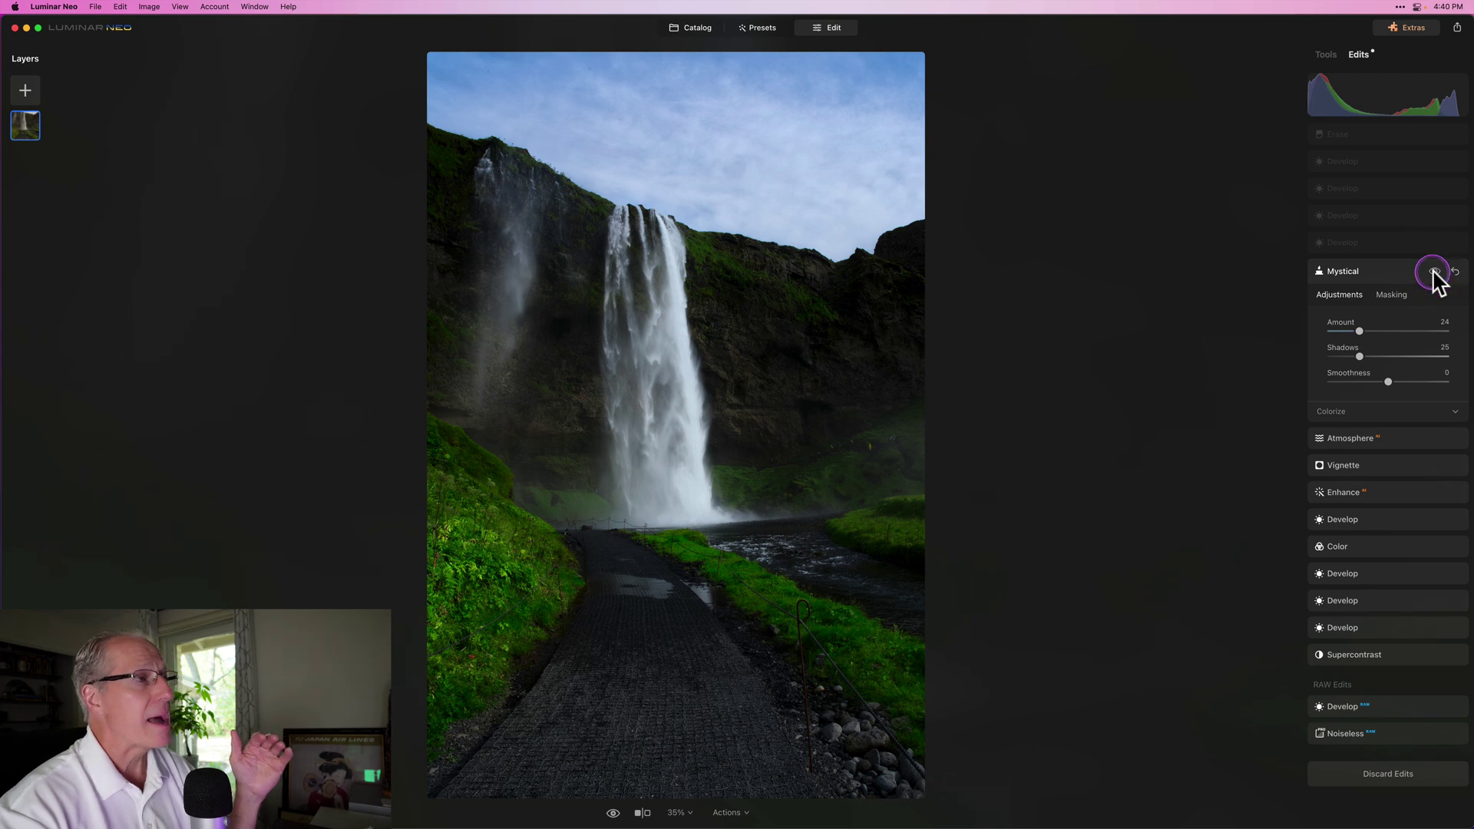
click(1433, 271)
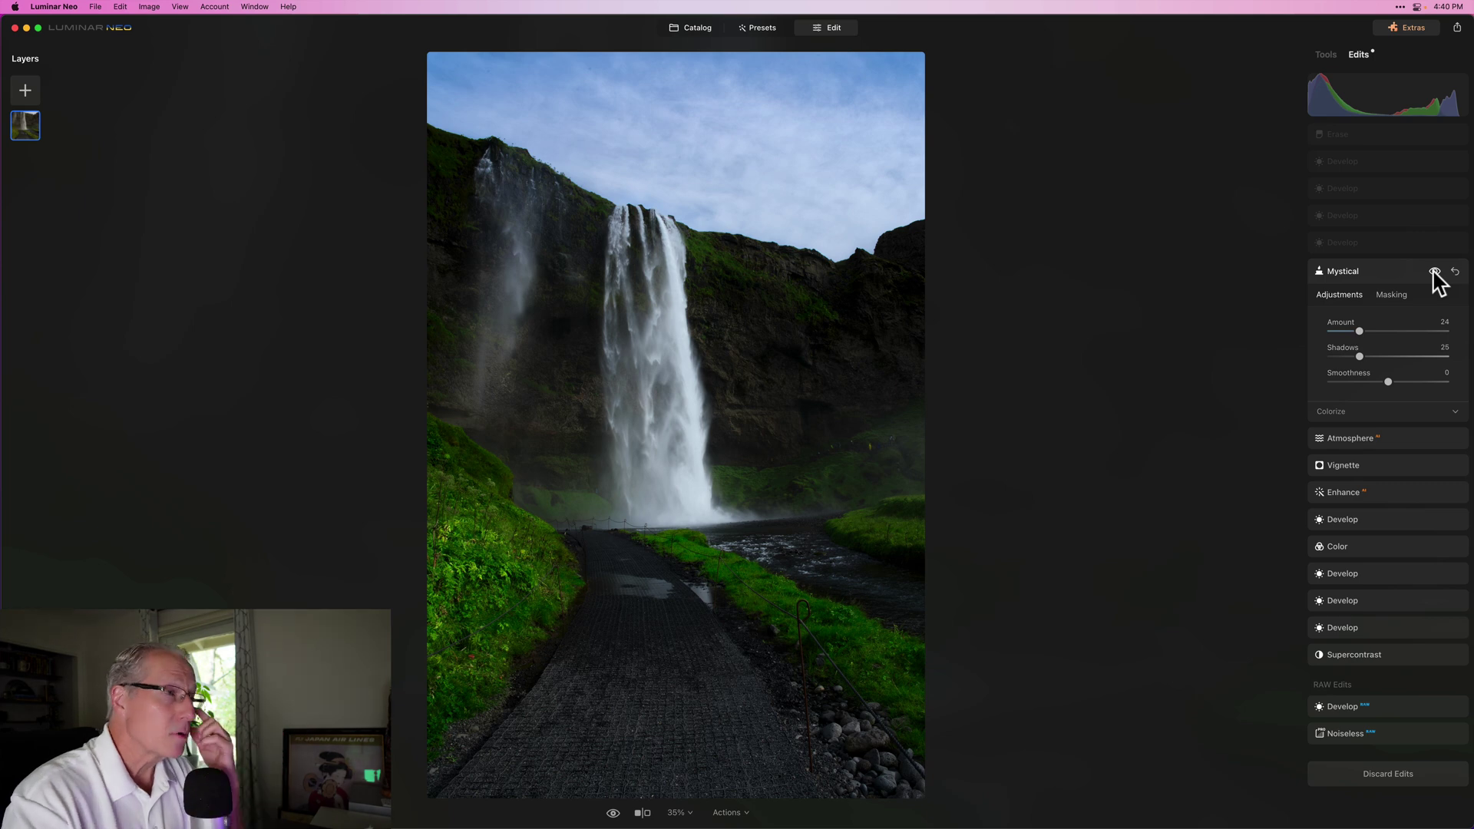
click(1434, 271)
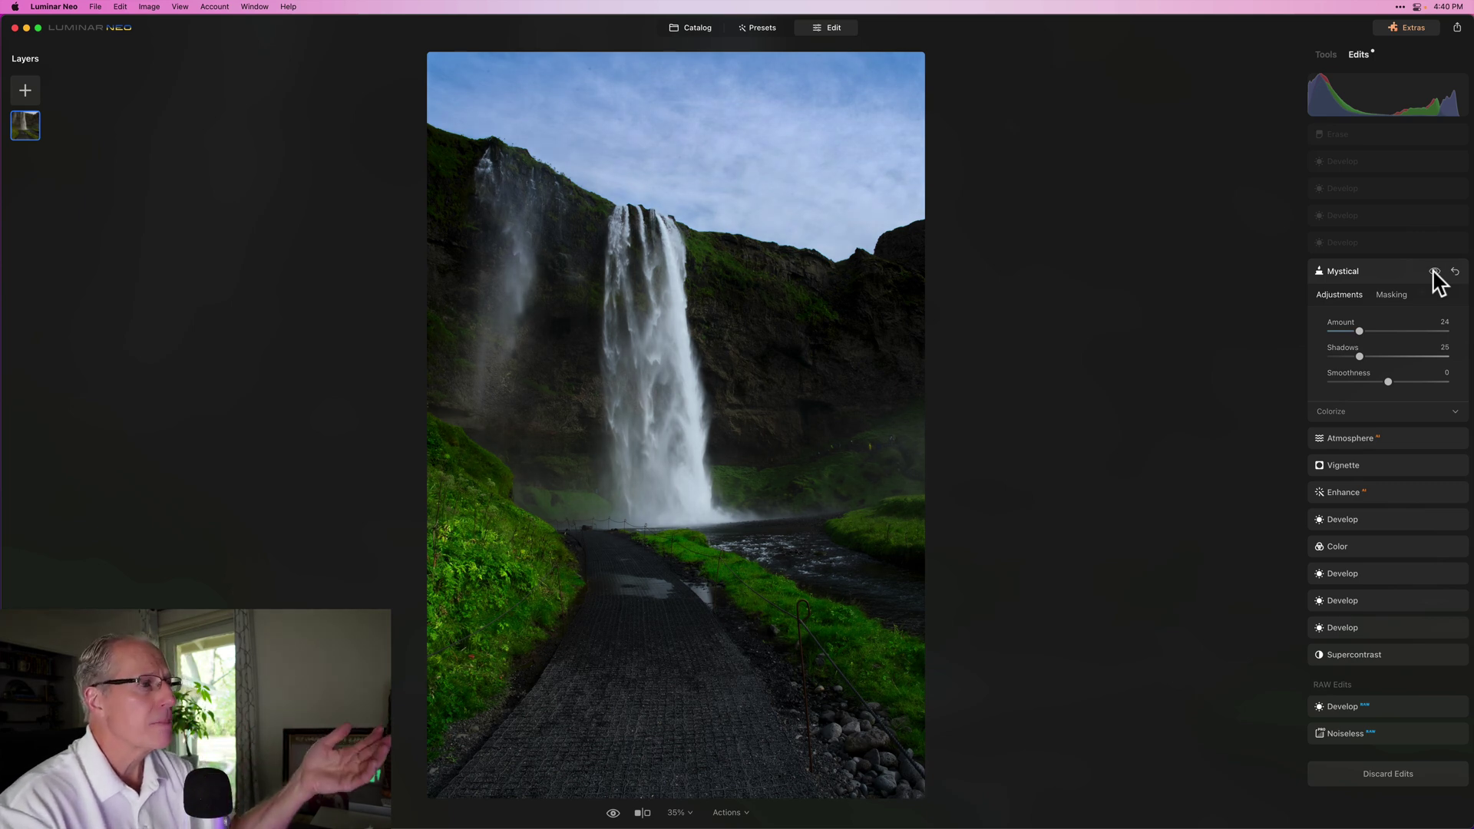
click(1434, 271)
click(1346, 273)
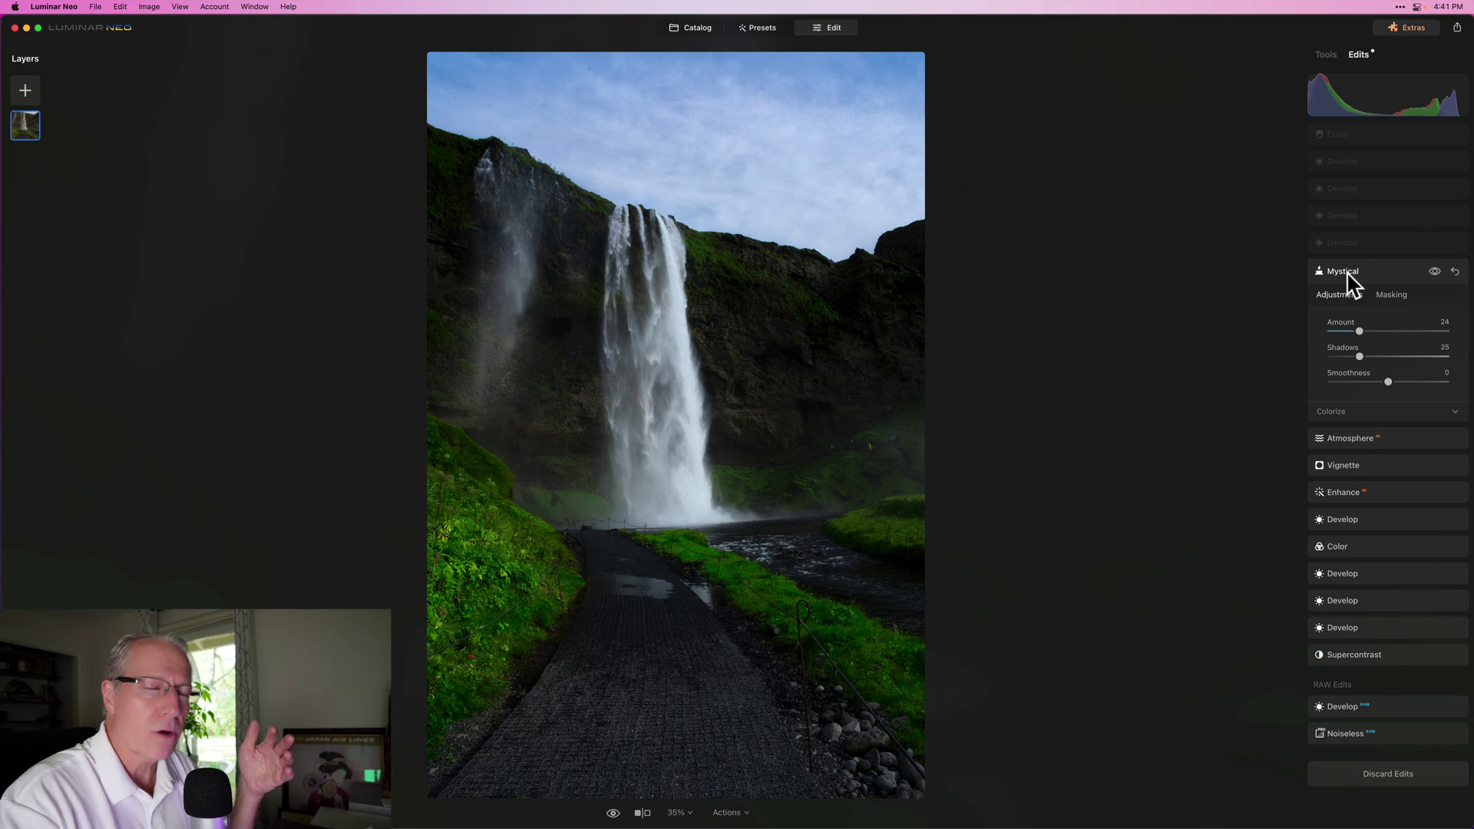
click(1433, 271)
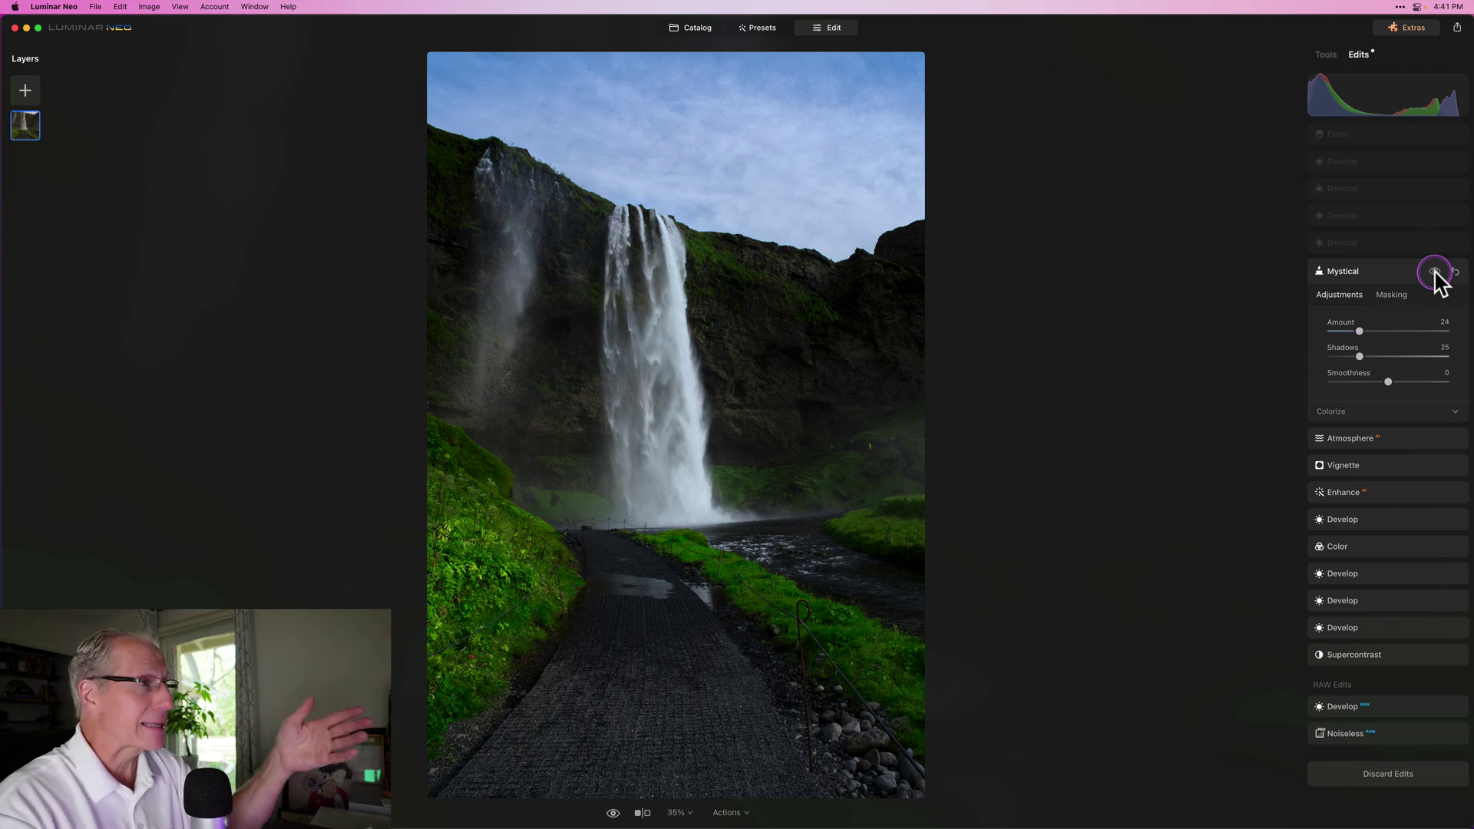
click(1433, 271)
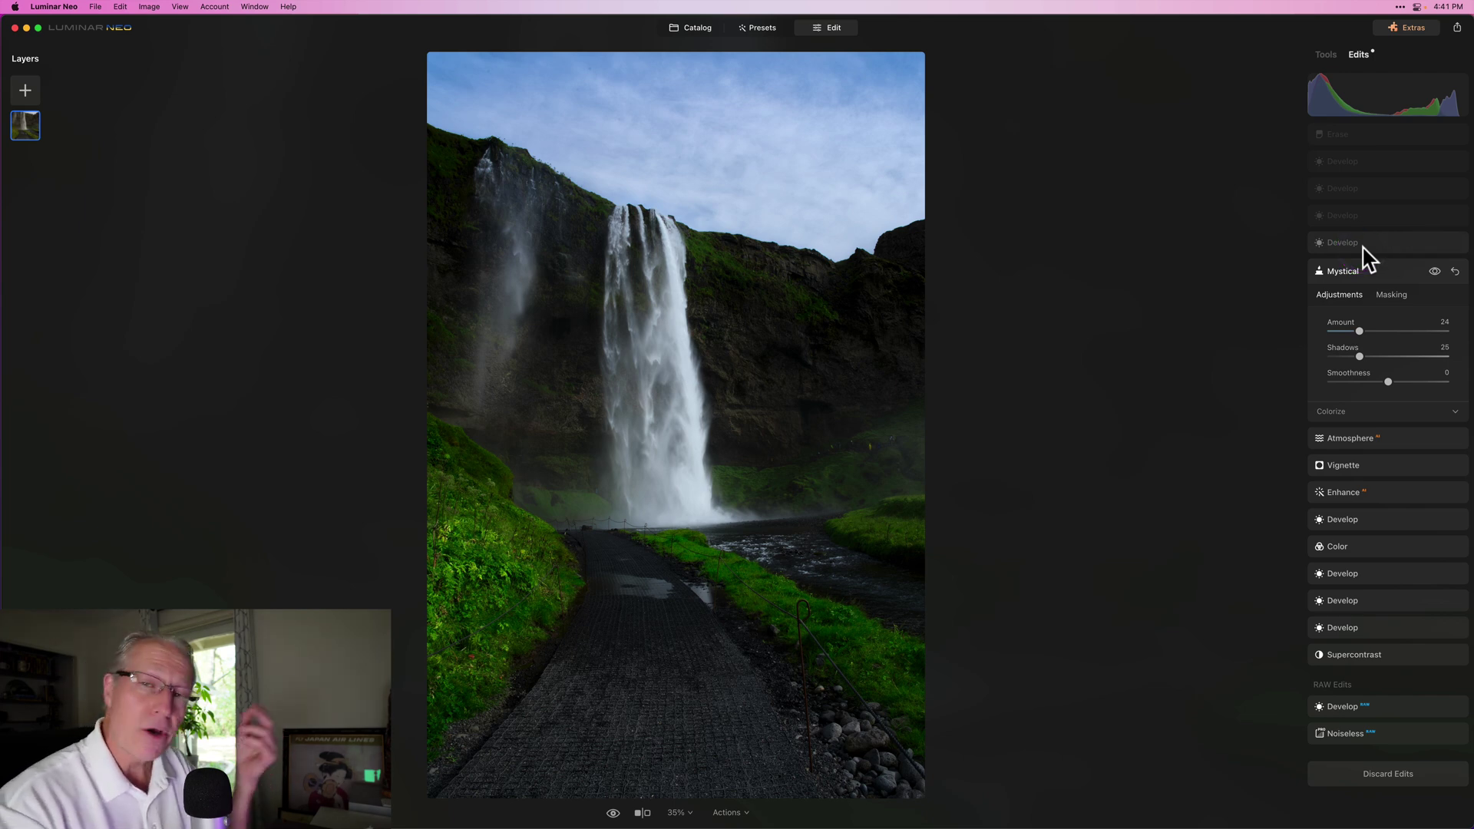
- Show and hide the mask of the Develop edit brightening the upper path, returning to its Light sliders
mouse_move(1365, 257)
mouse_down()
mouse_move(1340, 180)
mouse_move(1343, 710)
mouse_move(1313, 570)
mouse_move(1340, 232)
mouse_move(1351, 247)
mouse_up()
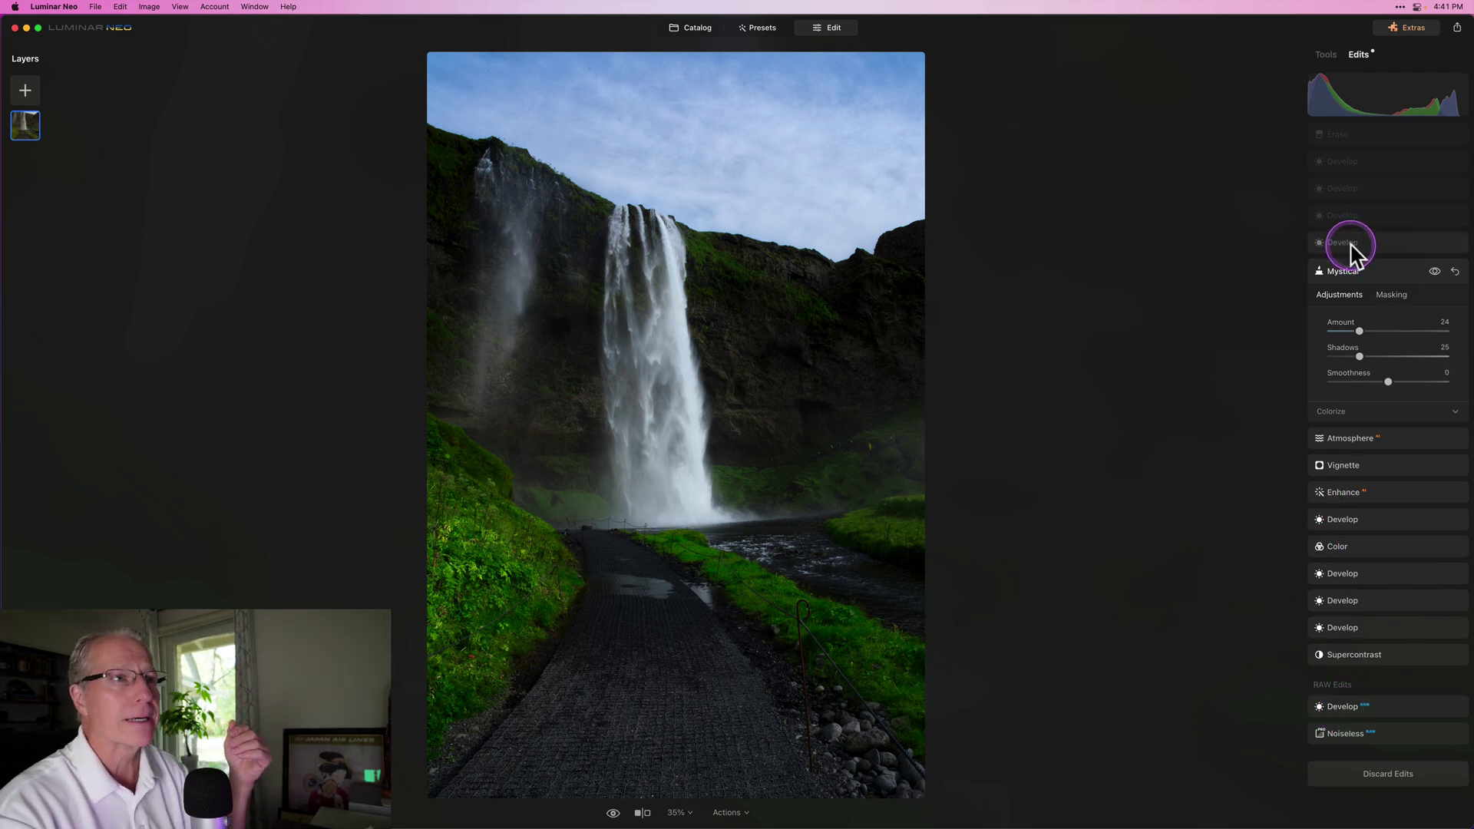
click(1351, 247)
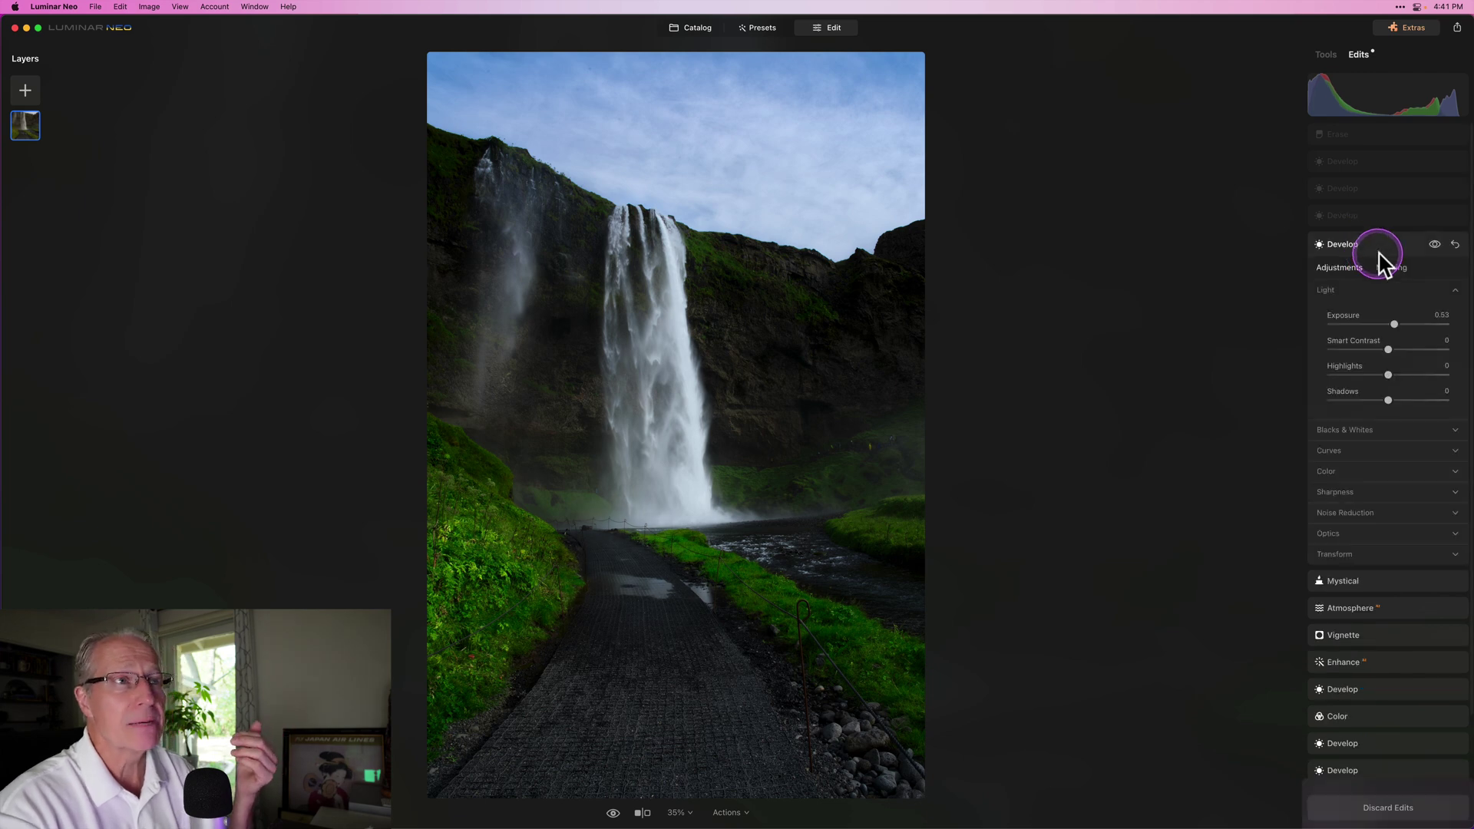
click(1394, 268)
click(1347, 379)
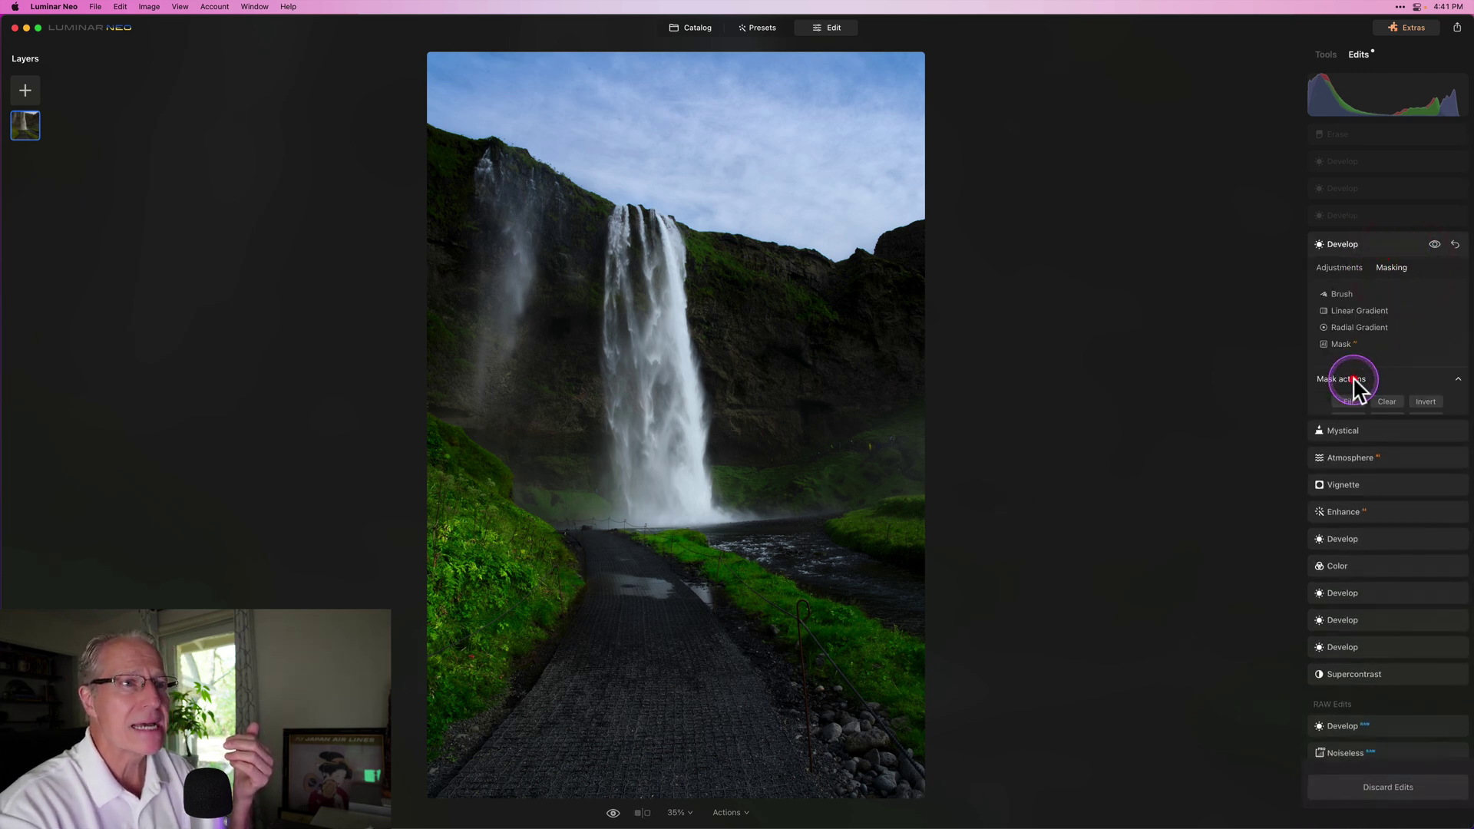
click(1425, 420)
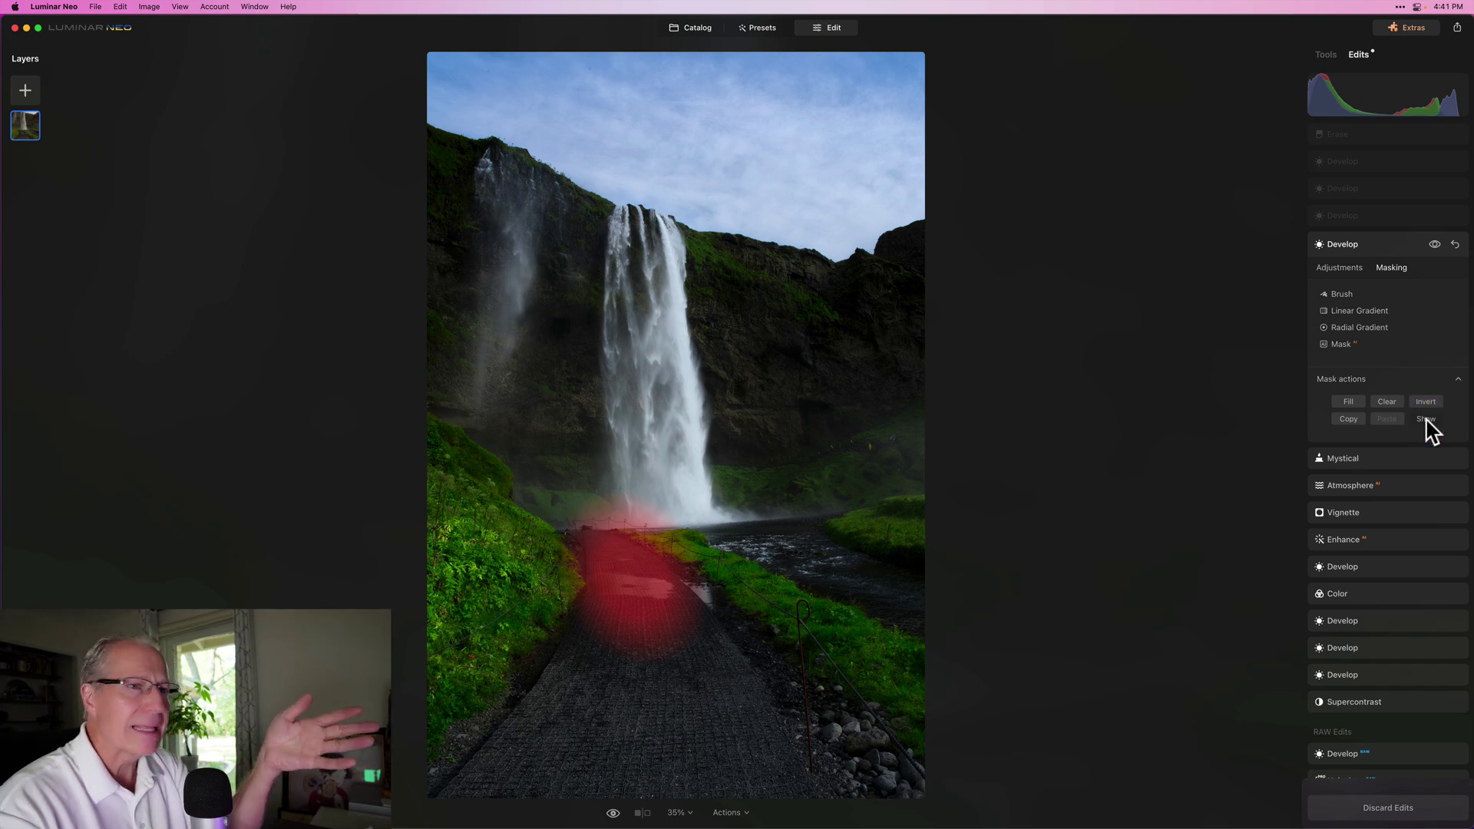
click(1426, 420)
click(1336, 268)
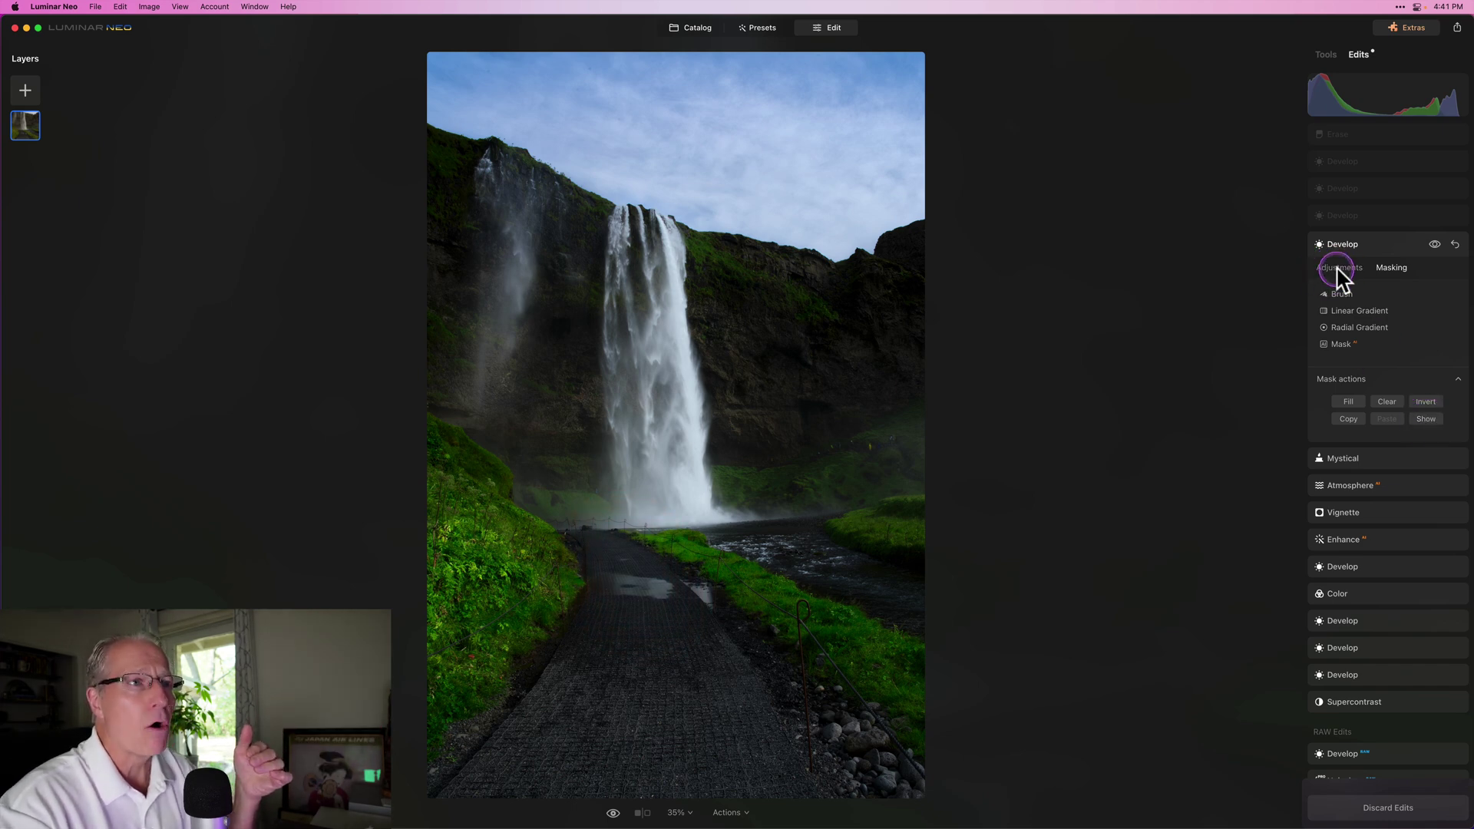
- Toggle the path-brightening edit to compare, then open the Develop edit darkening the path at Exposure -1.75
click(1433, 244)
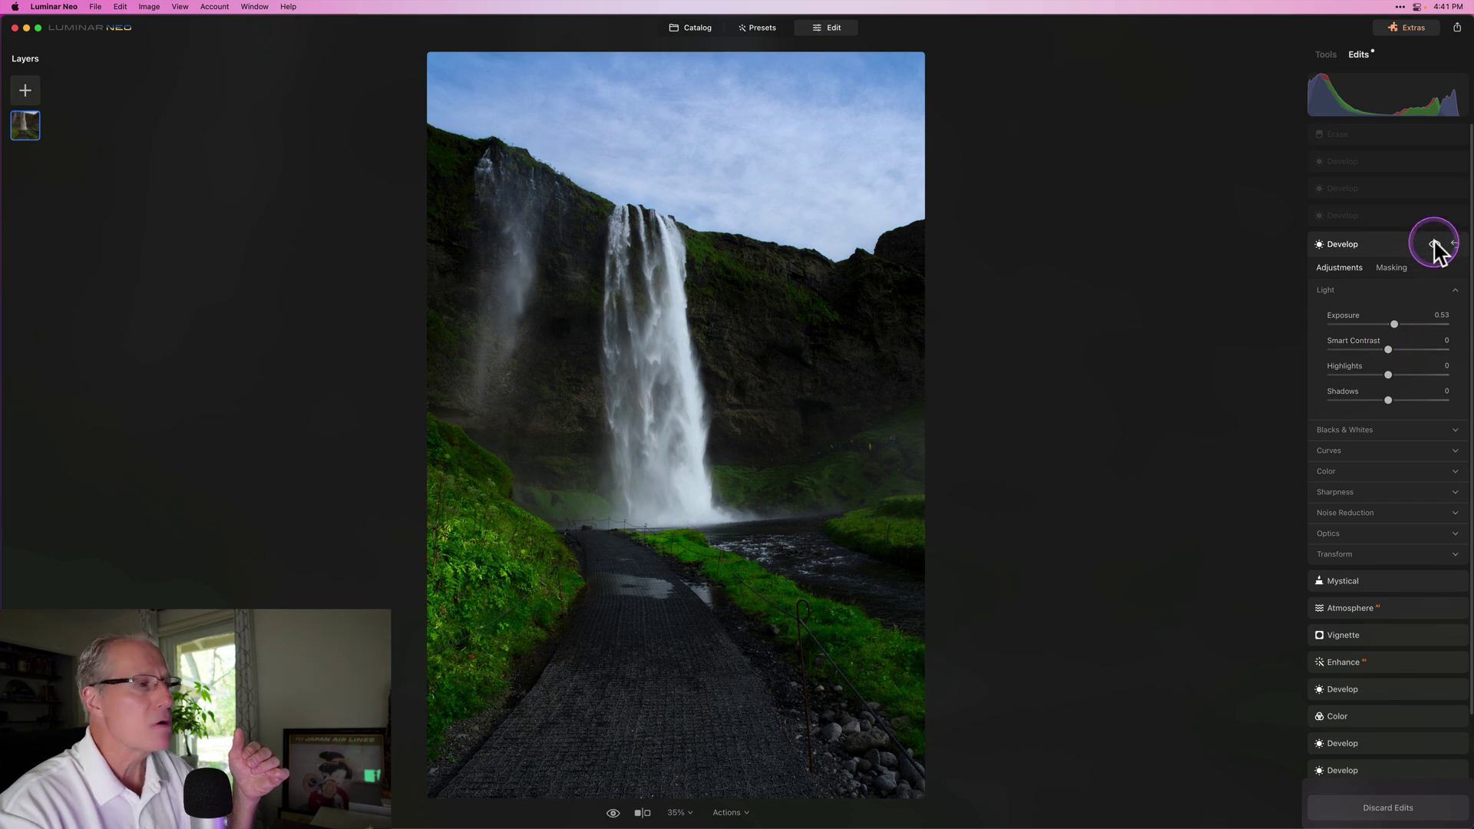
click(1434, 244)
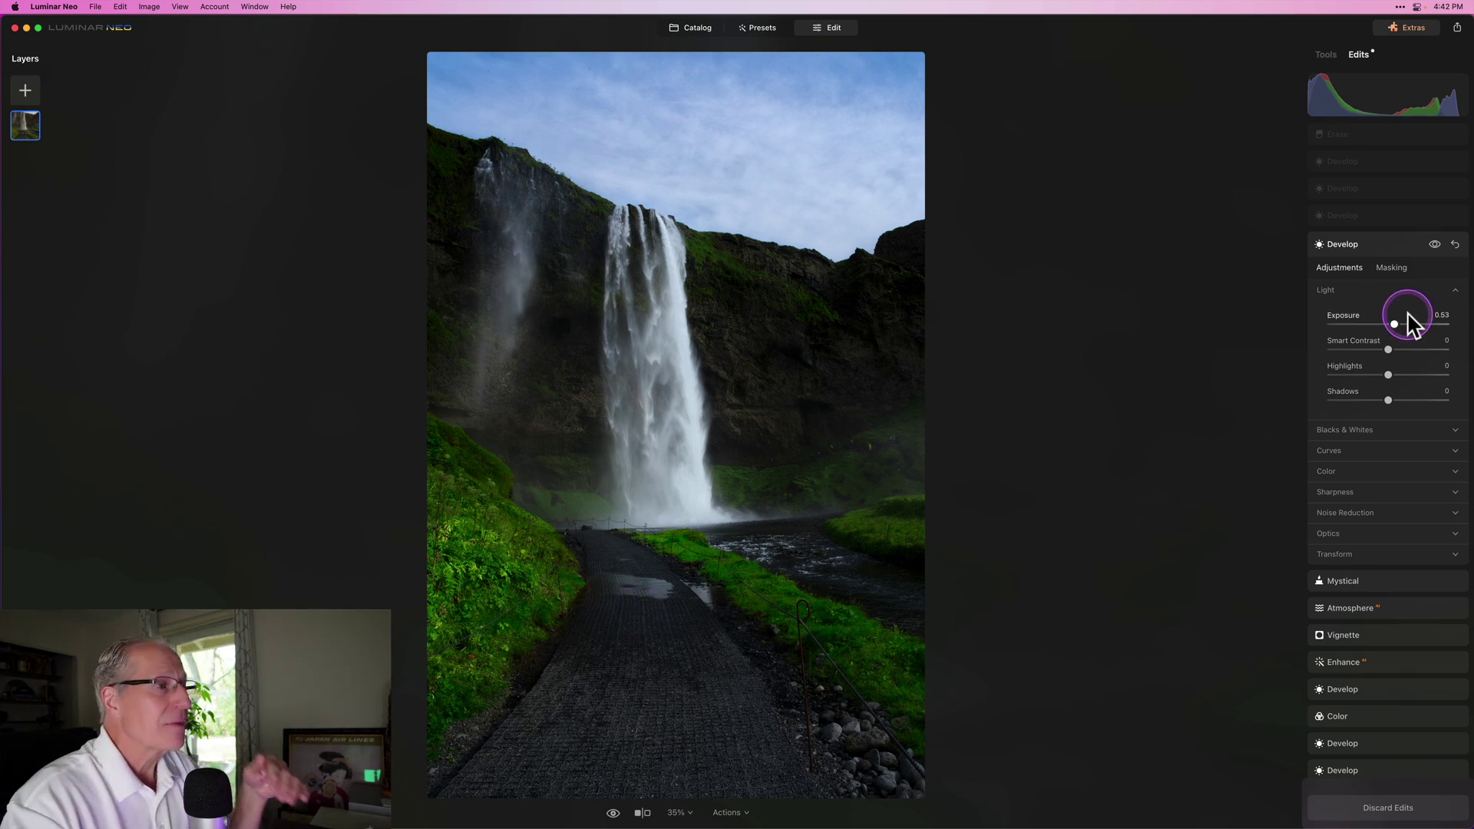
click(1434, 245)
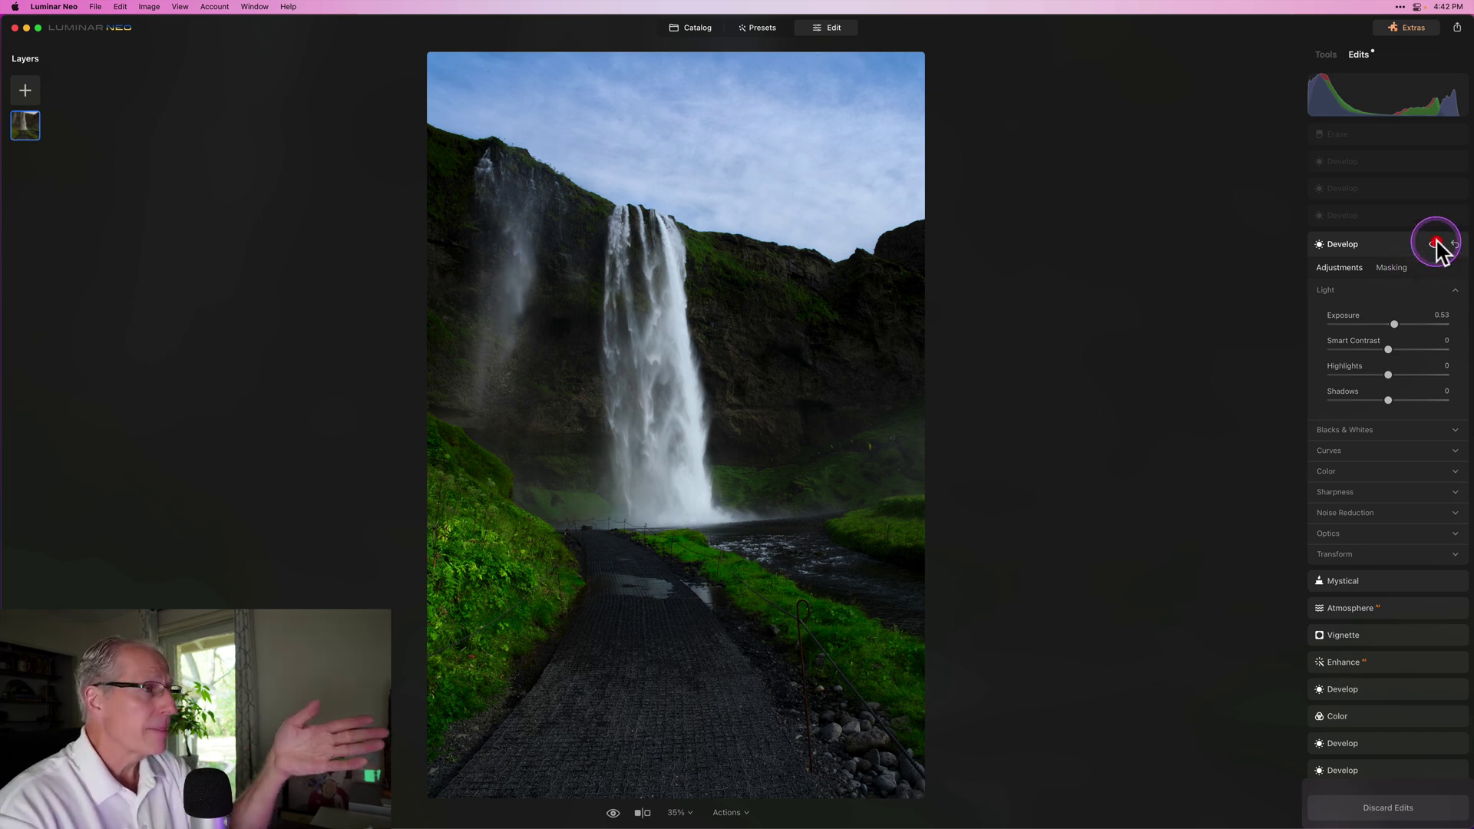
click(1374, 218)
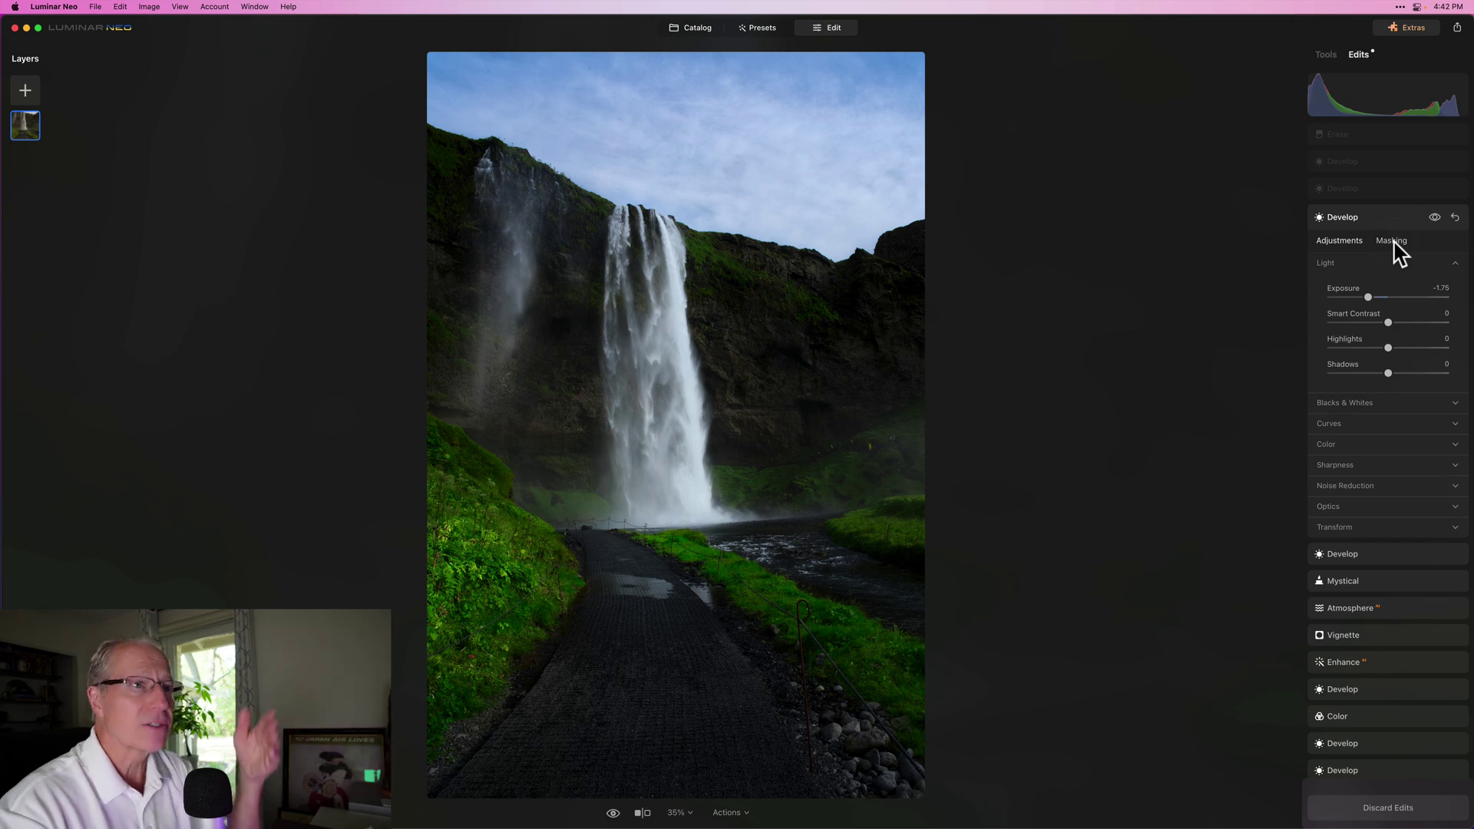
- Show the -1.75 exposure Develop edit's mask covering the lower path
click(1392, 242)
click(1370, 353)
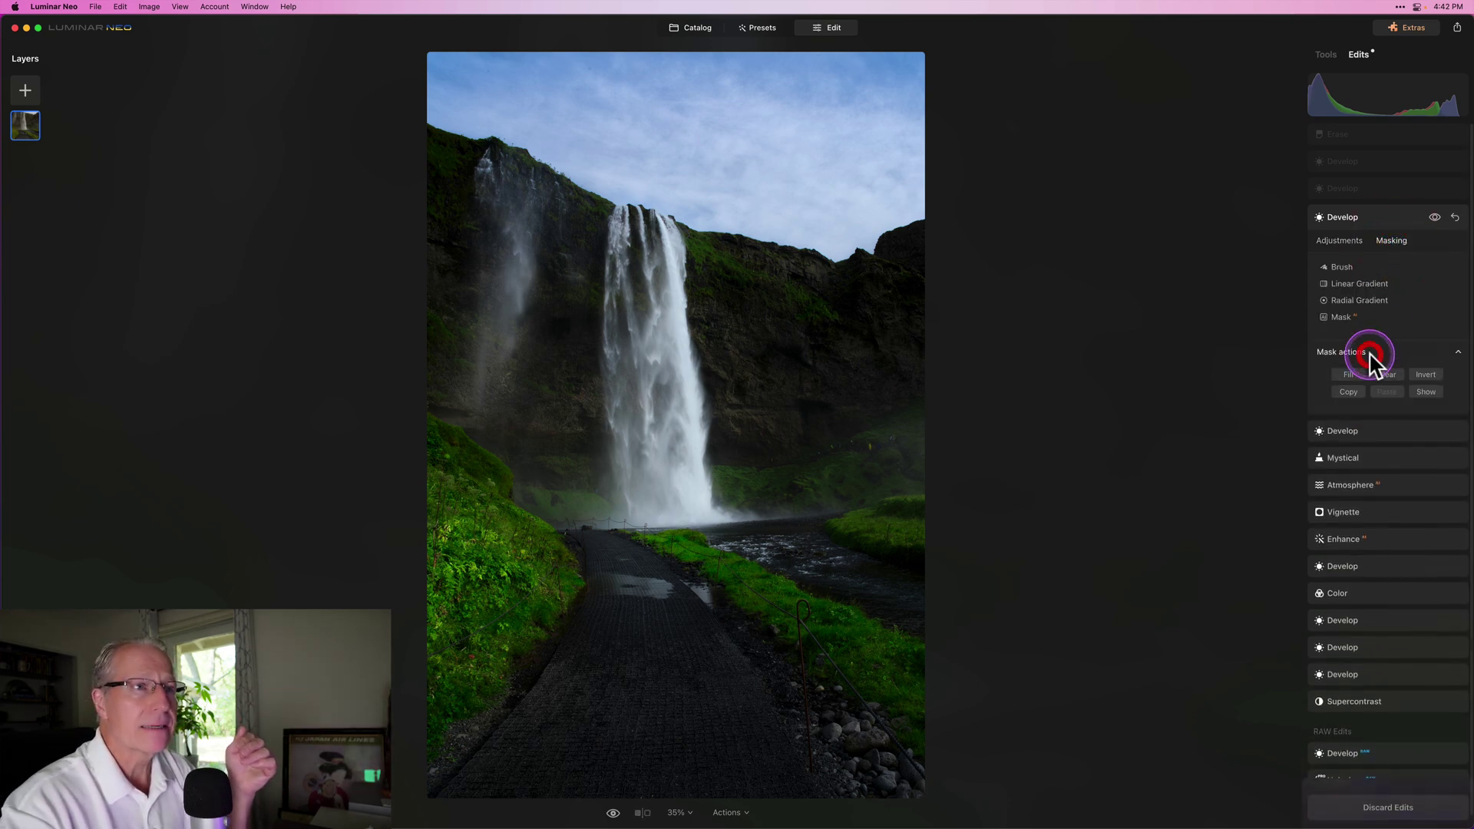
click(1424, 393)
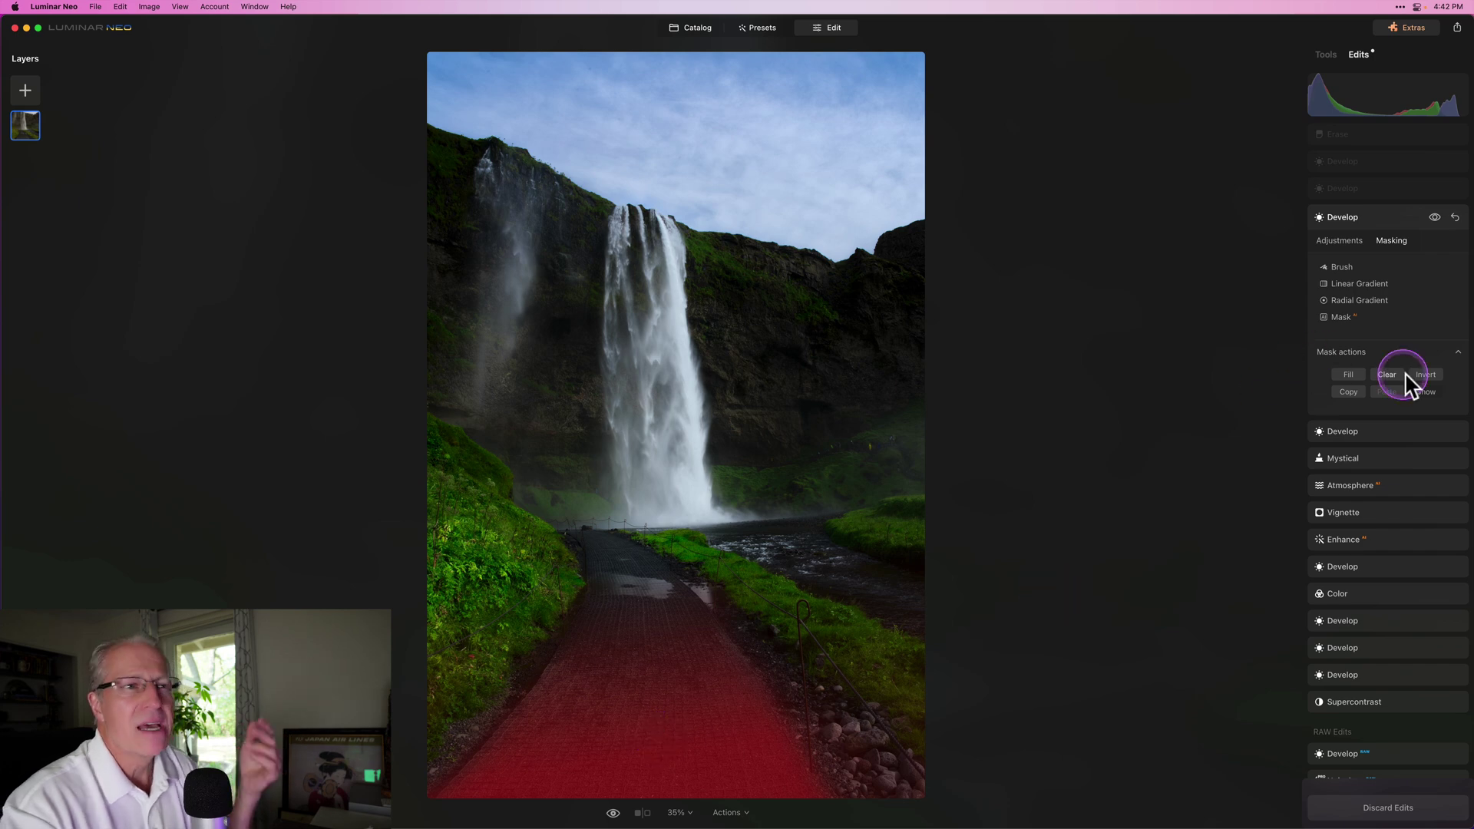
- Hide the mask, return to the Light sliders, and toggle the path darkening to compare
click(1425, 393)
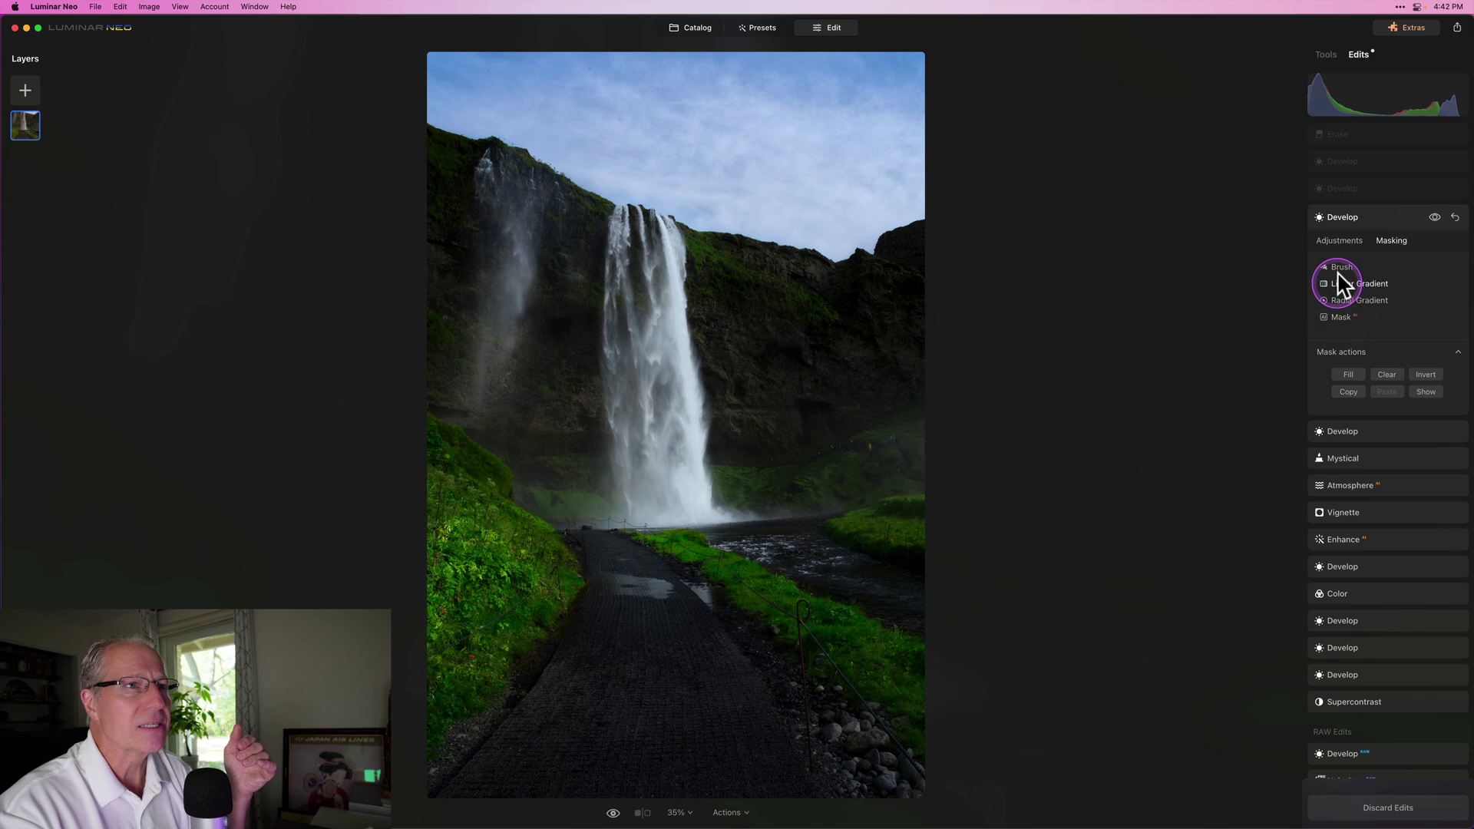
click(1339, 240)
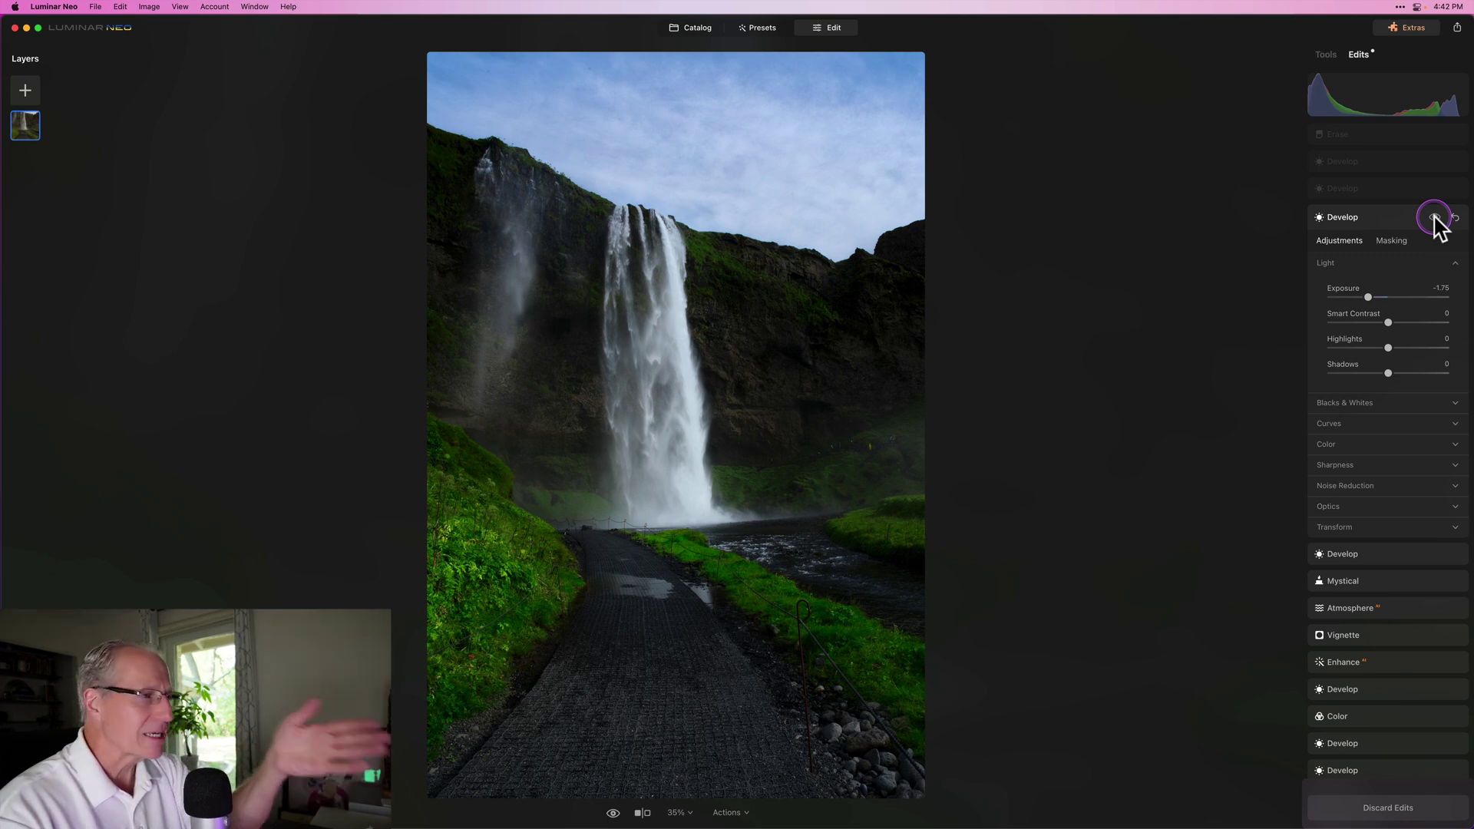
click(1434, 218)
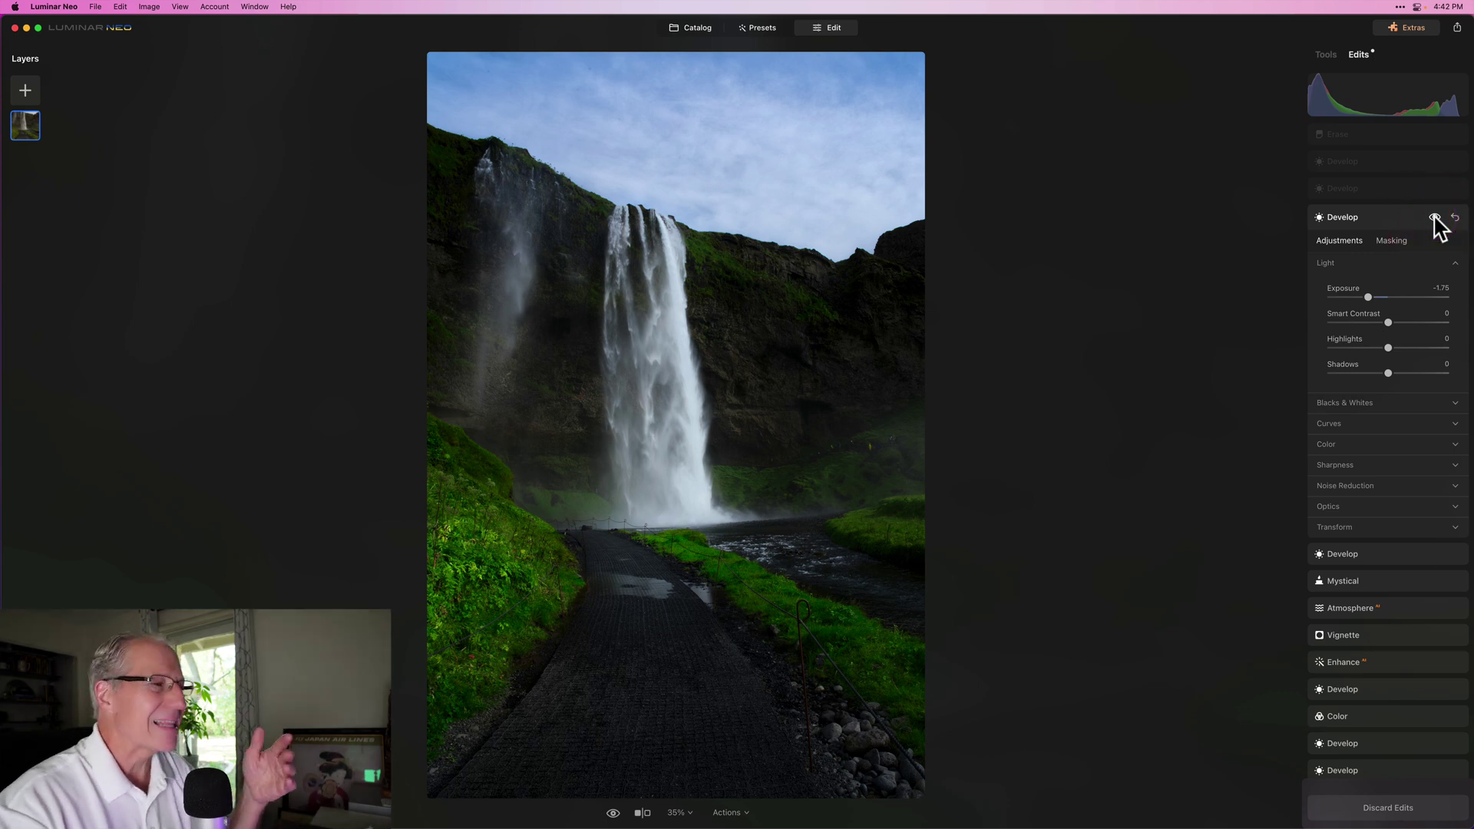
drag(1408, 223, 1372, 190)
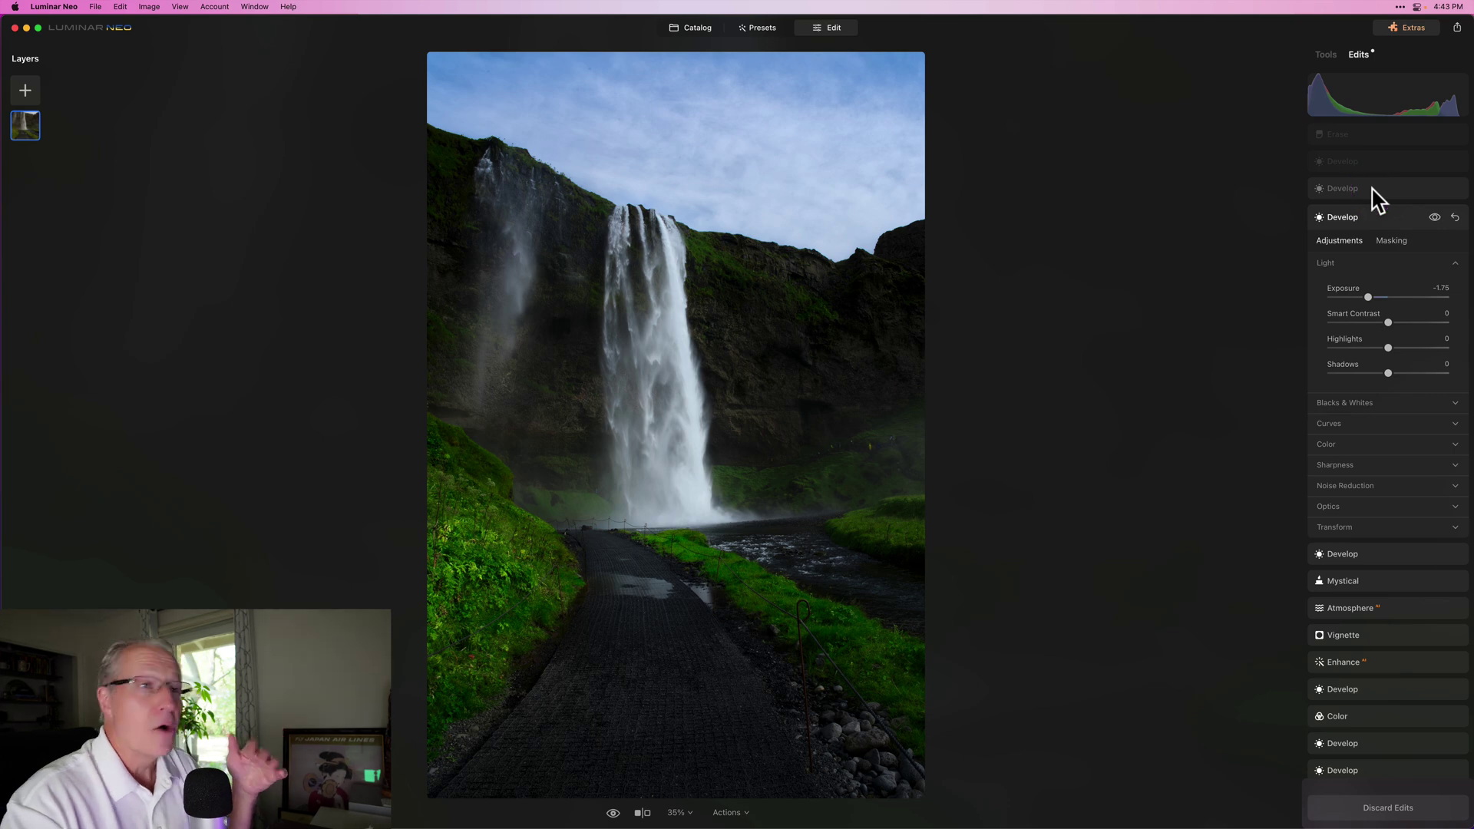
- Open the earlier whole-image Develop edit, show and hide its mask, and return to its sliders
click(1372, 190)
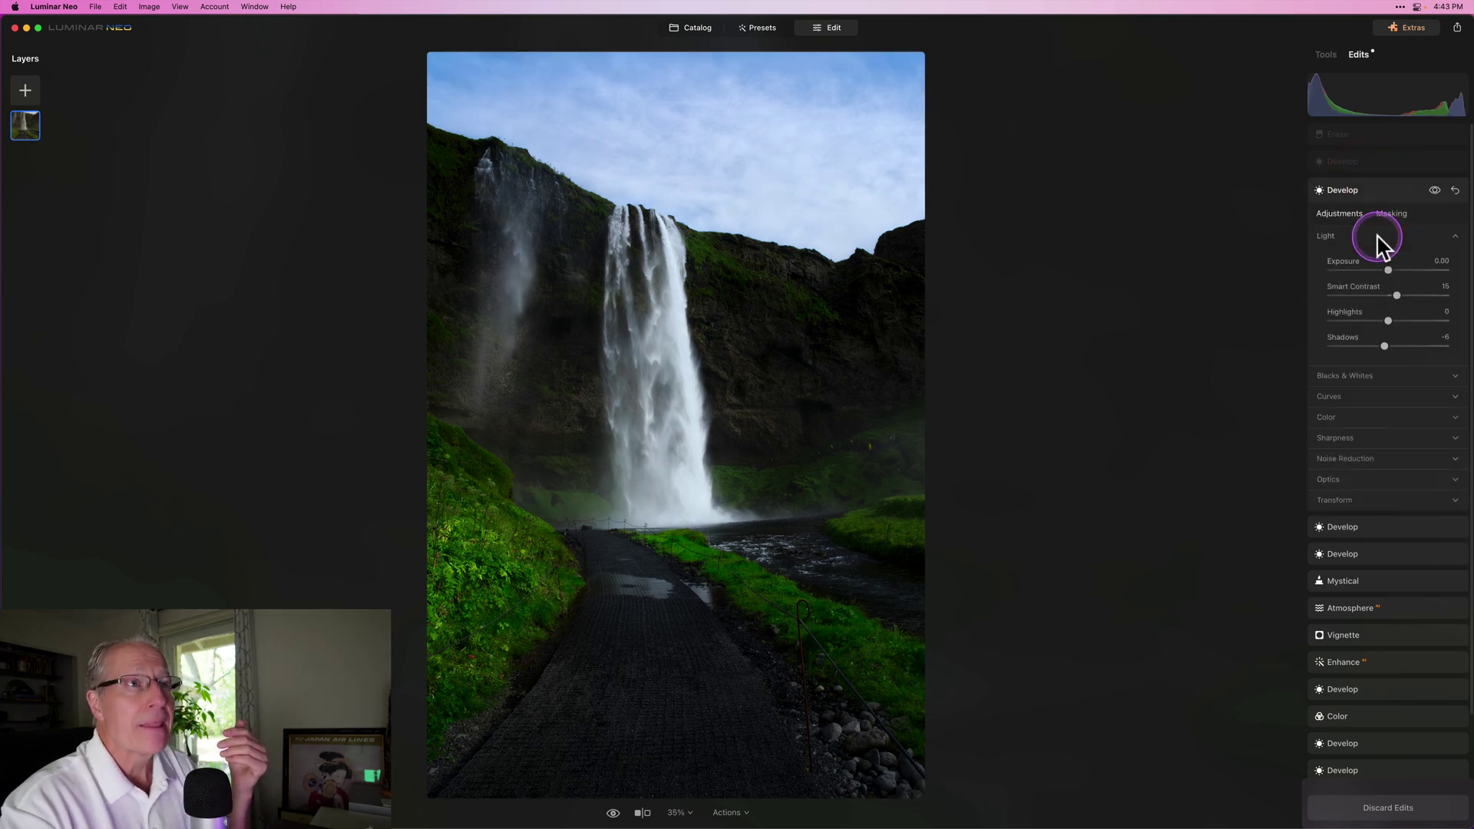
click(1391, 215)
click(1360, 325)
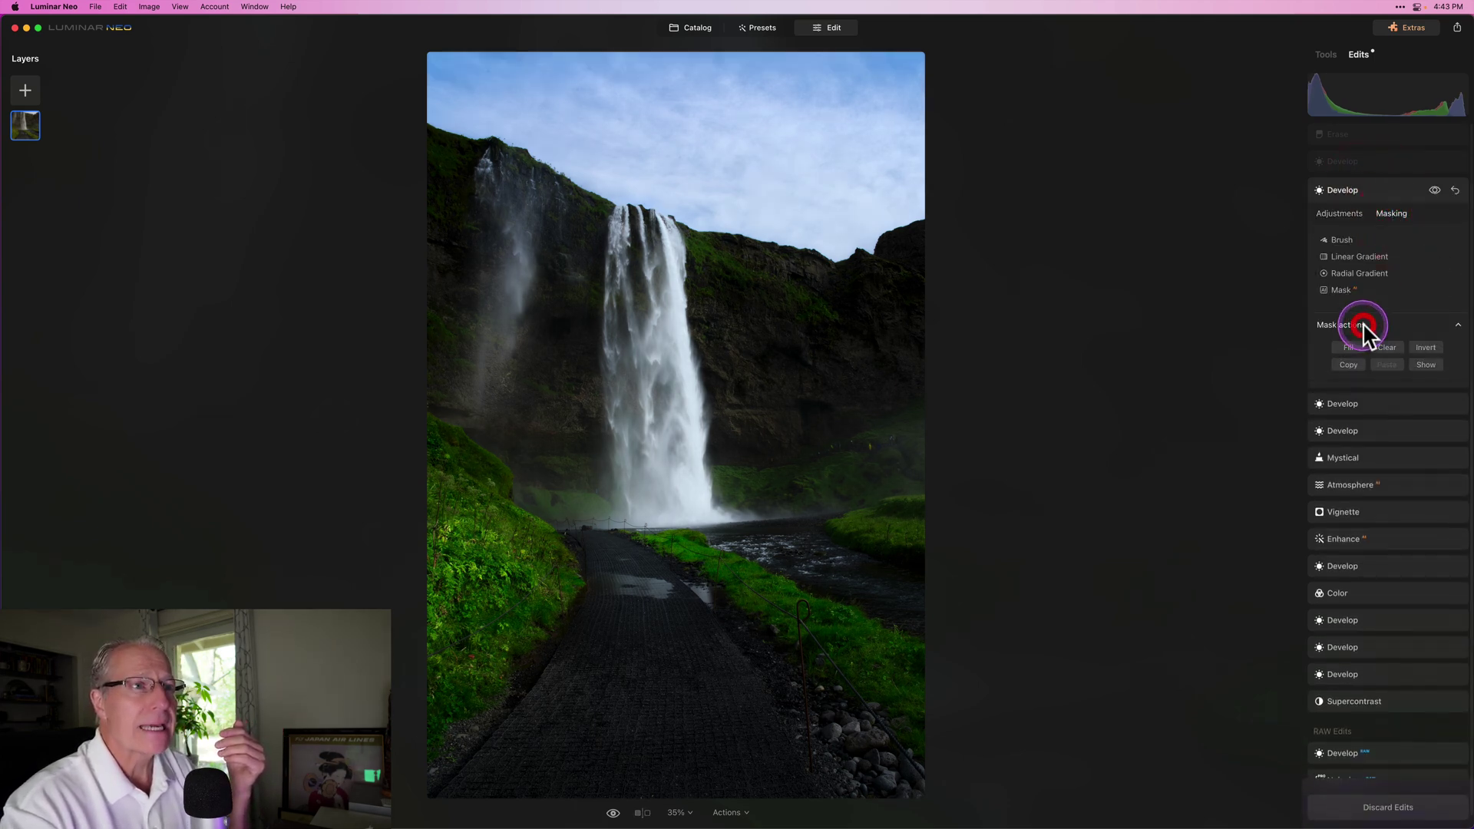
click(1425, 365)
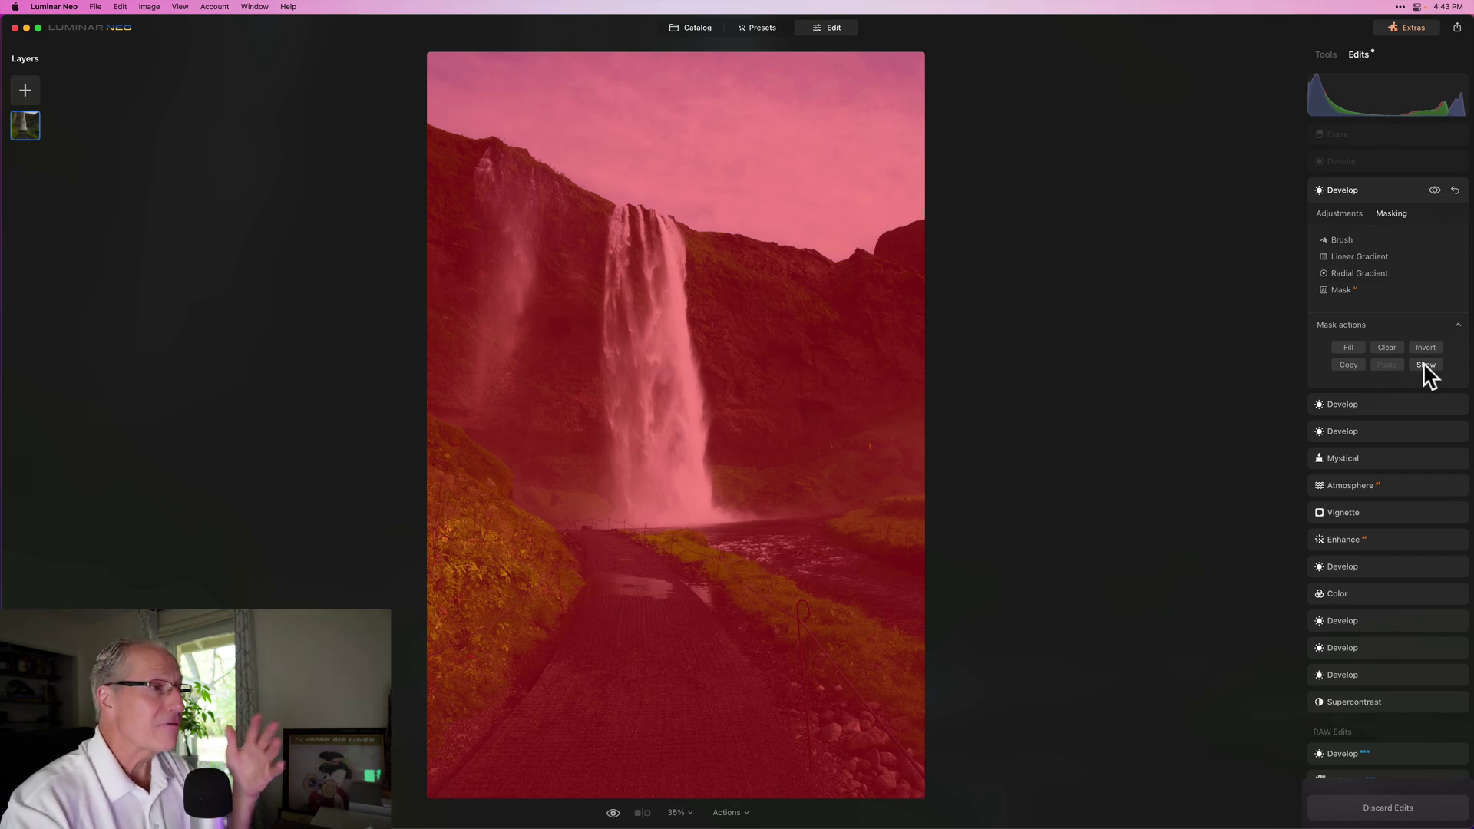
click(1425, 365)
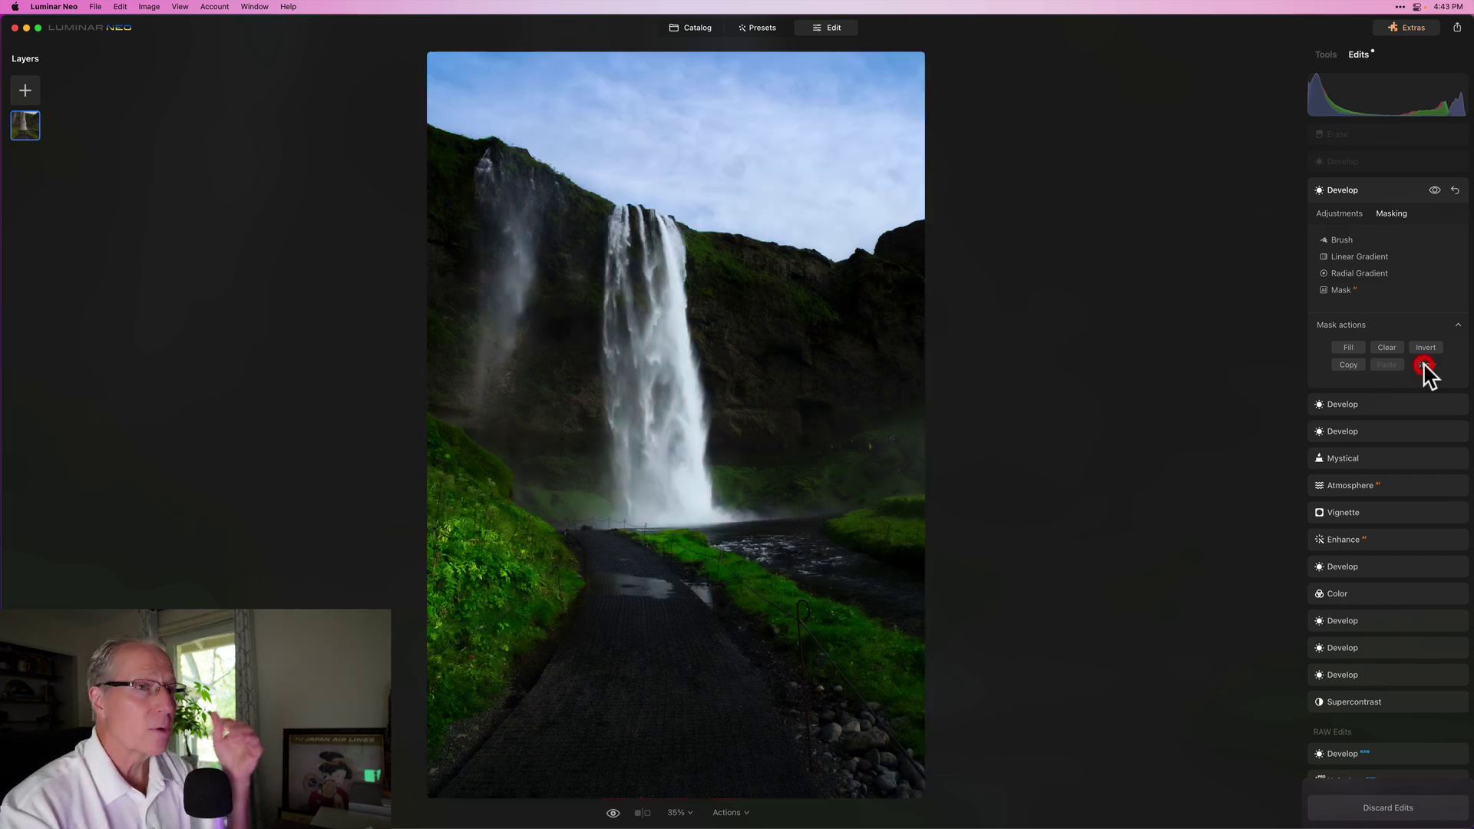
click(1347, 218)
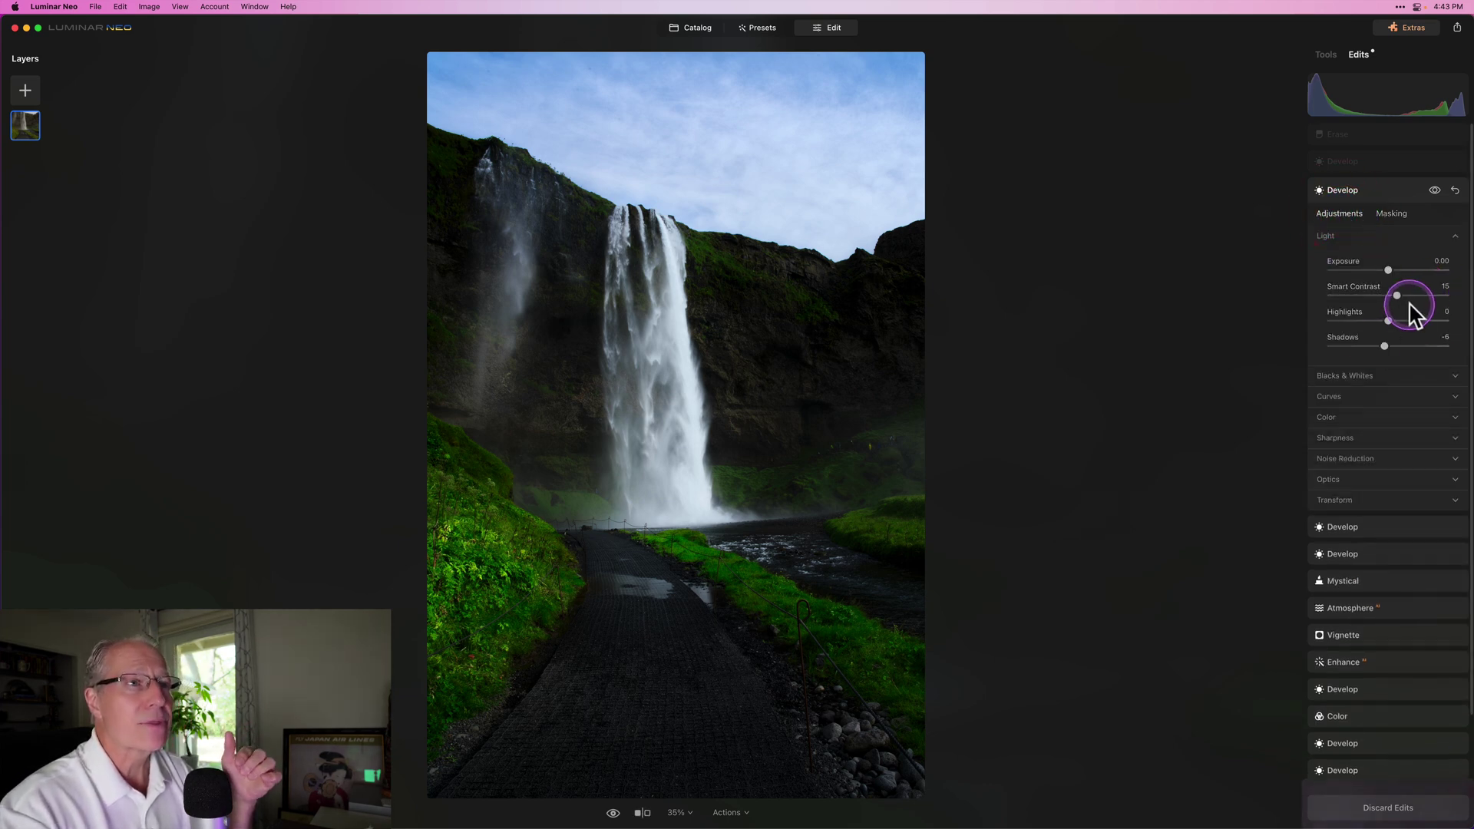
- Expand Blacks & Whites, toggle the edit off and on, then move the -0.80 exposure Develop edit up
click(1374, 379)
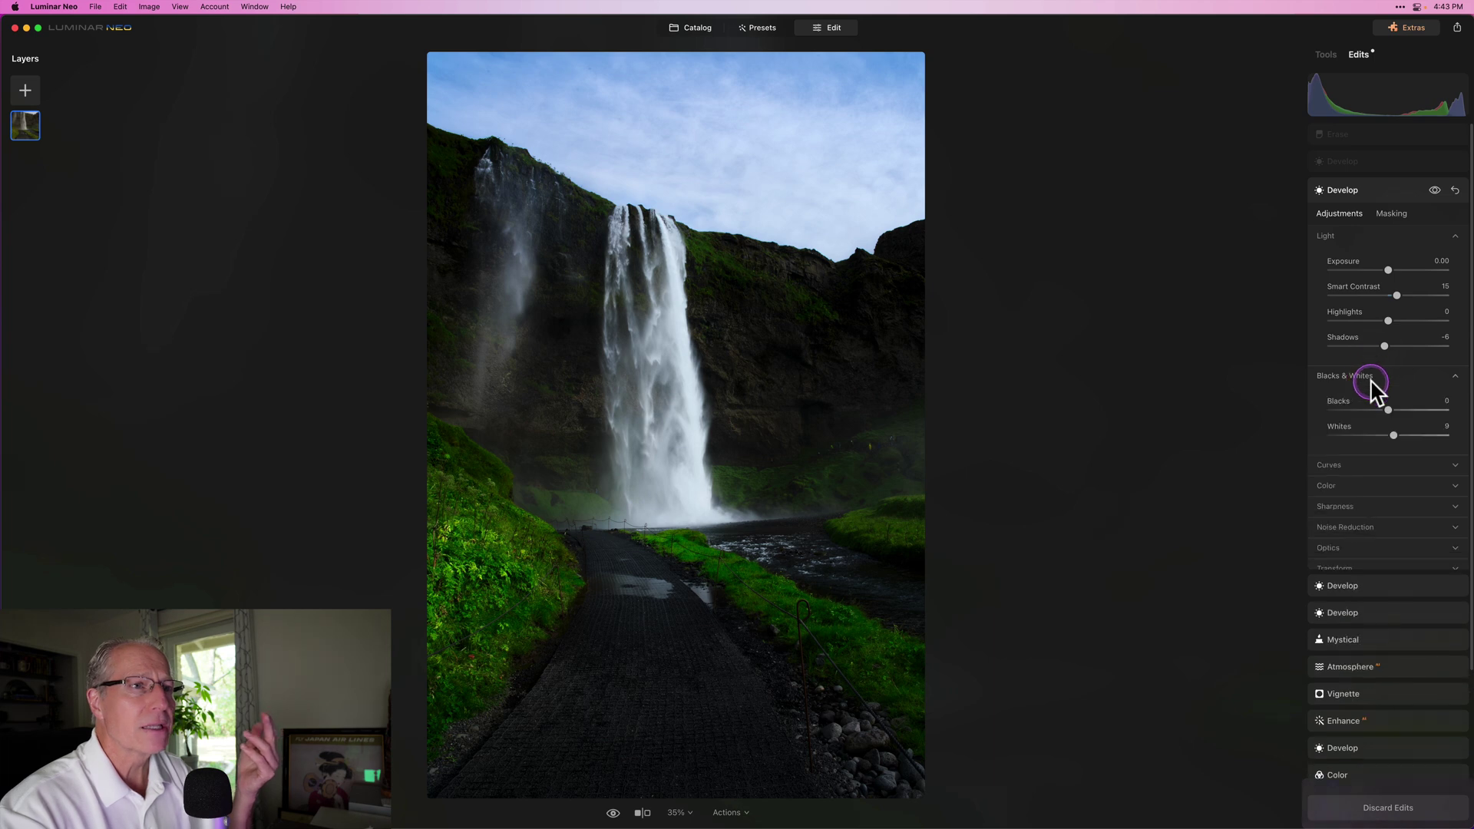
drag(1380, 435, 1386, 437)
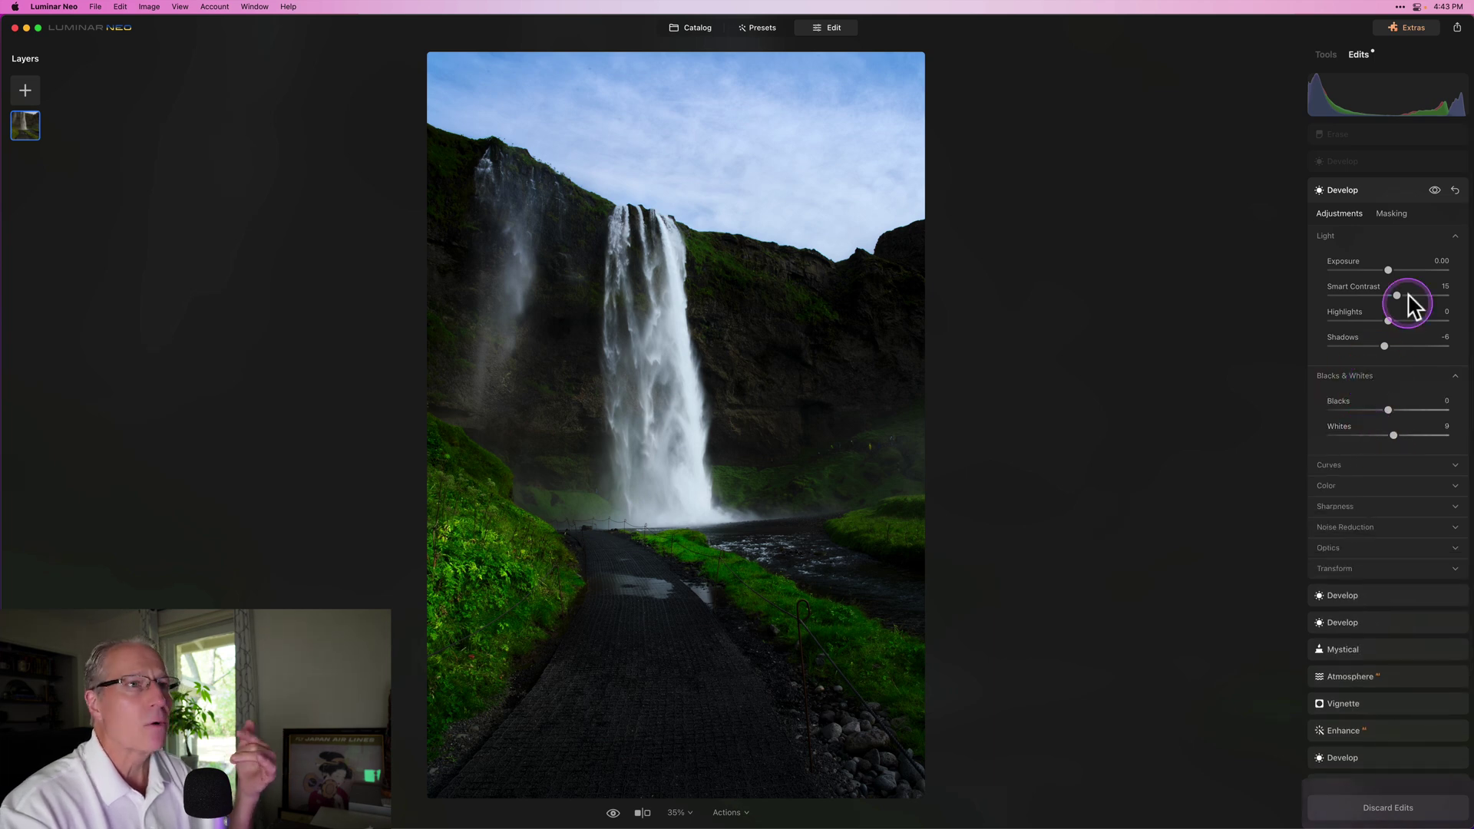
click(1434, 190)
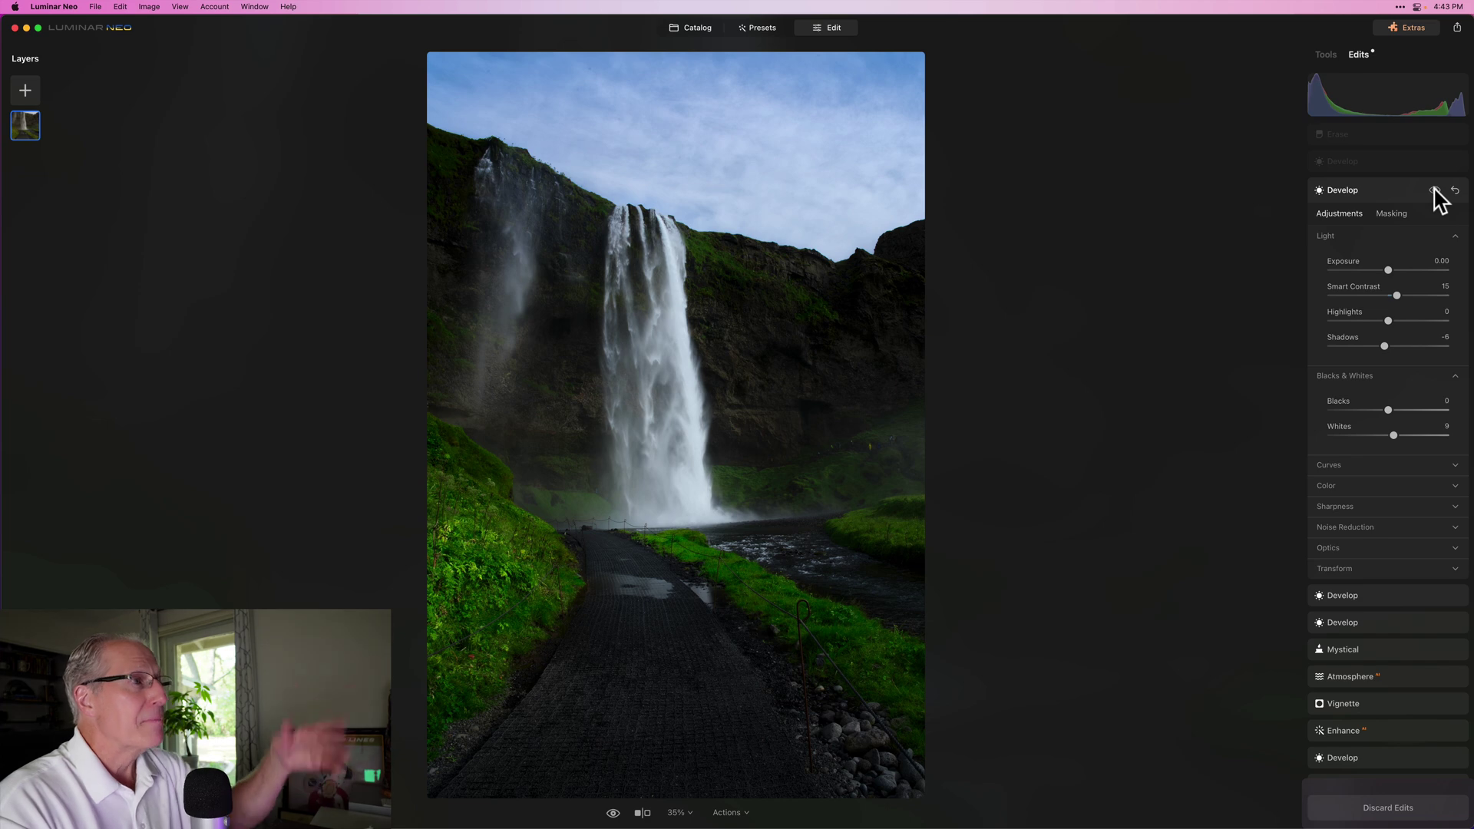
click(1434, 191)
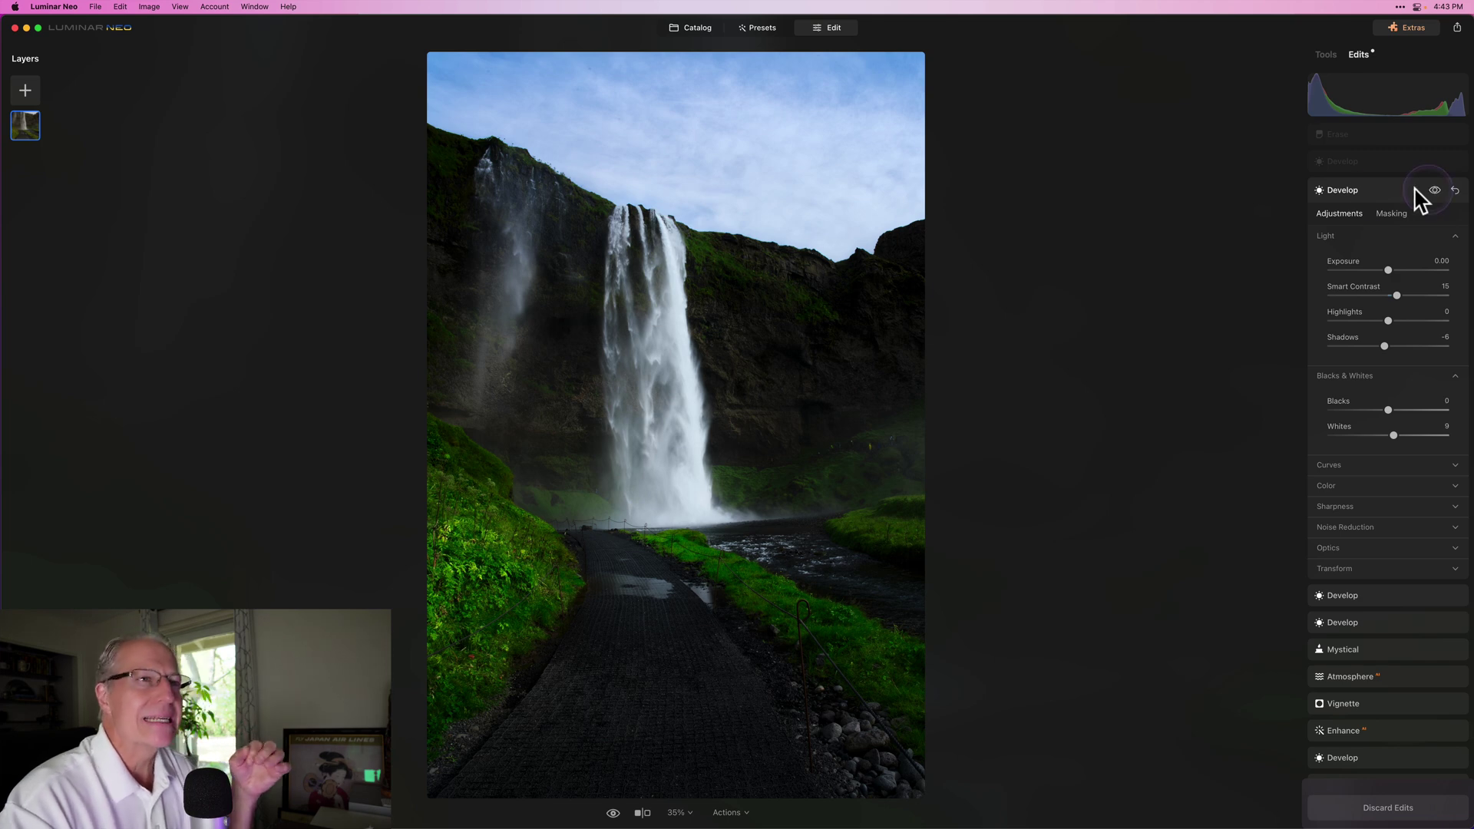
click(1353, 192)
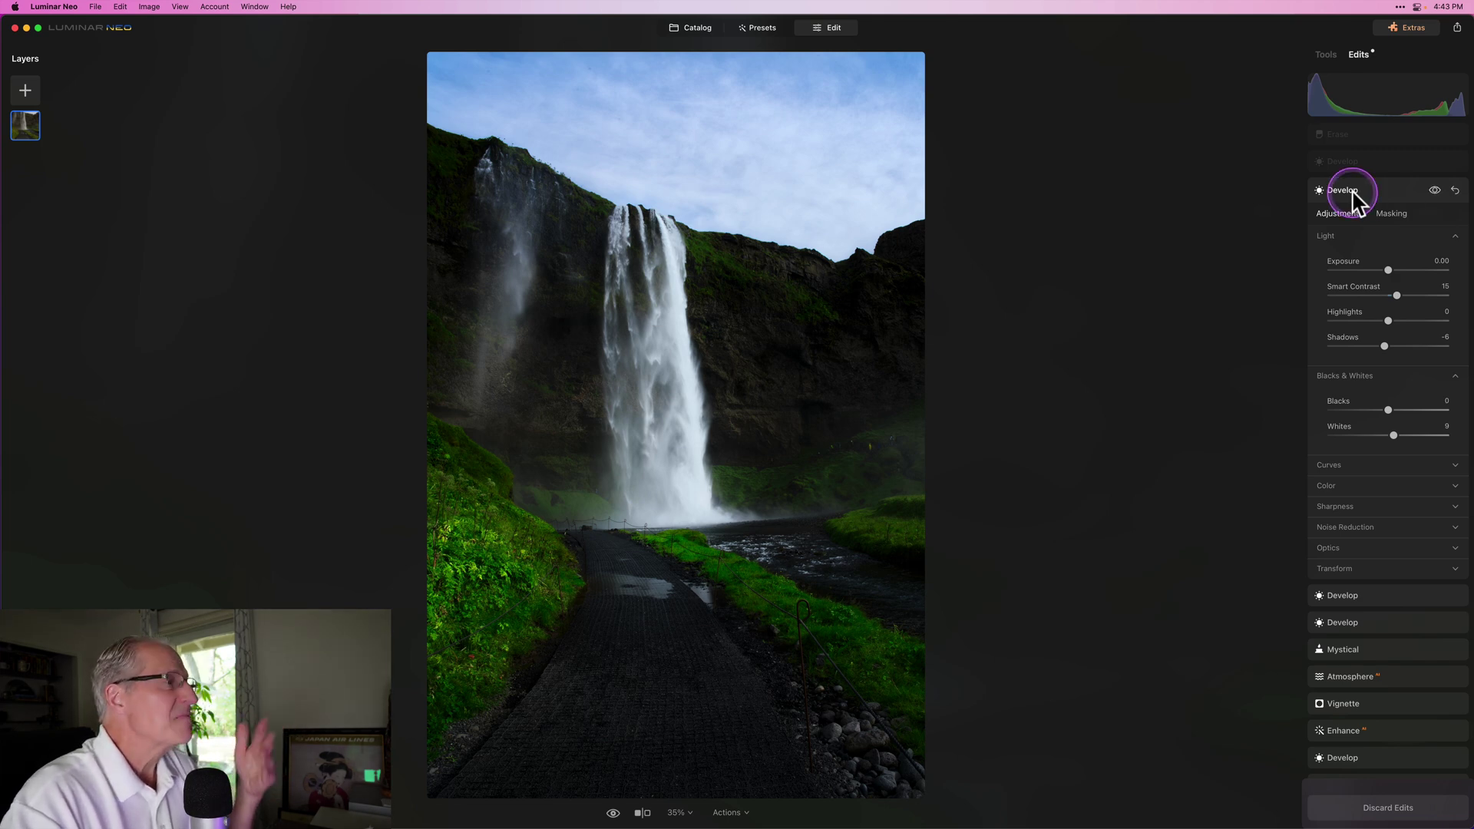
drag(1352, 203, 1372, 172)
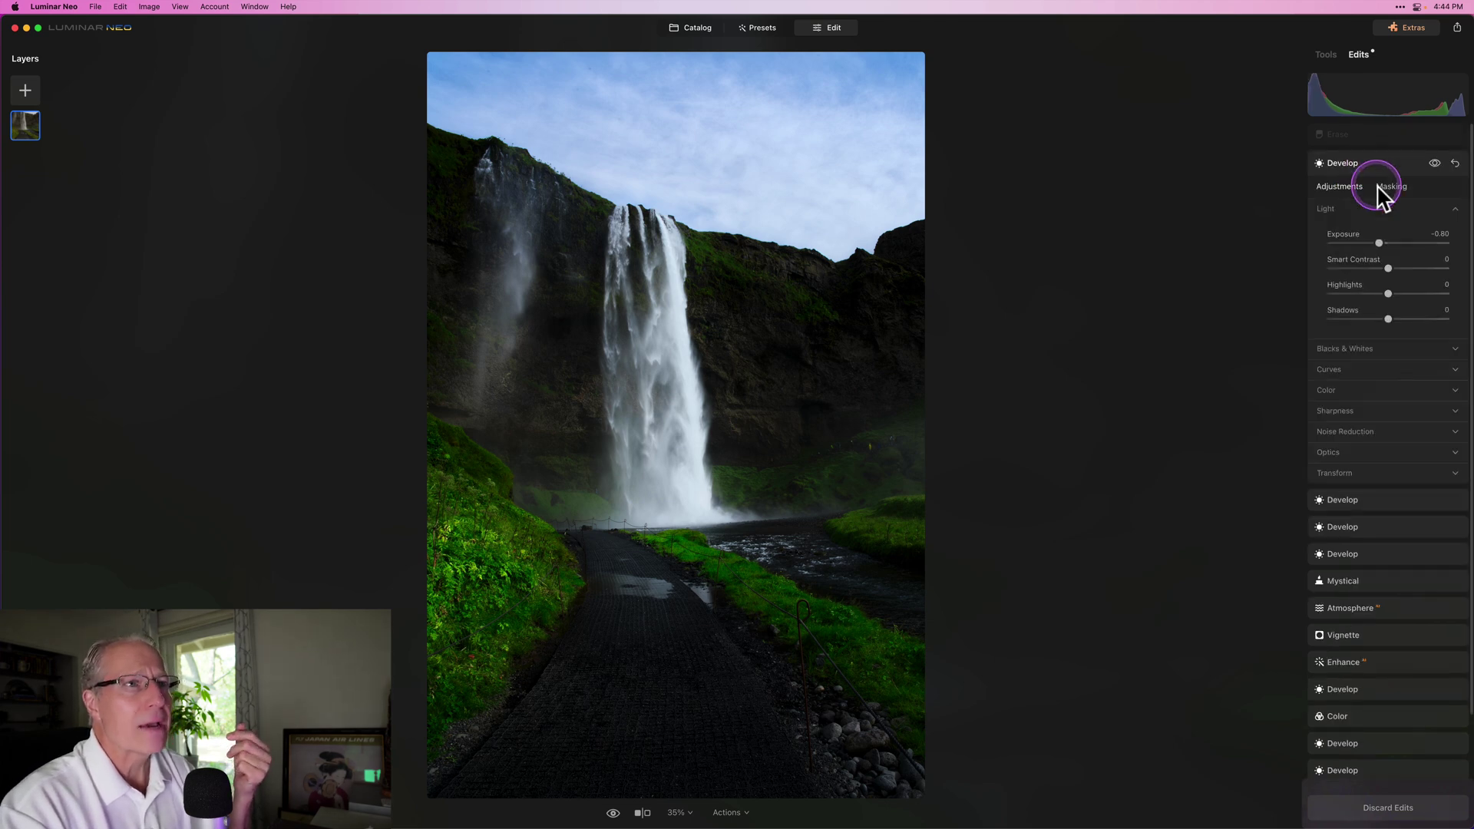
- Show and hide the -0.80 exposure edit's path mask, then return to its adjustment sliders
click(1390, 188)
click(1369, 302)
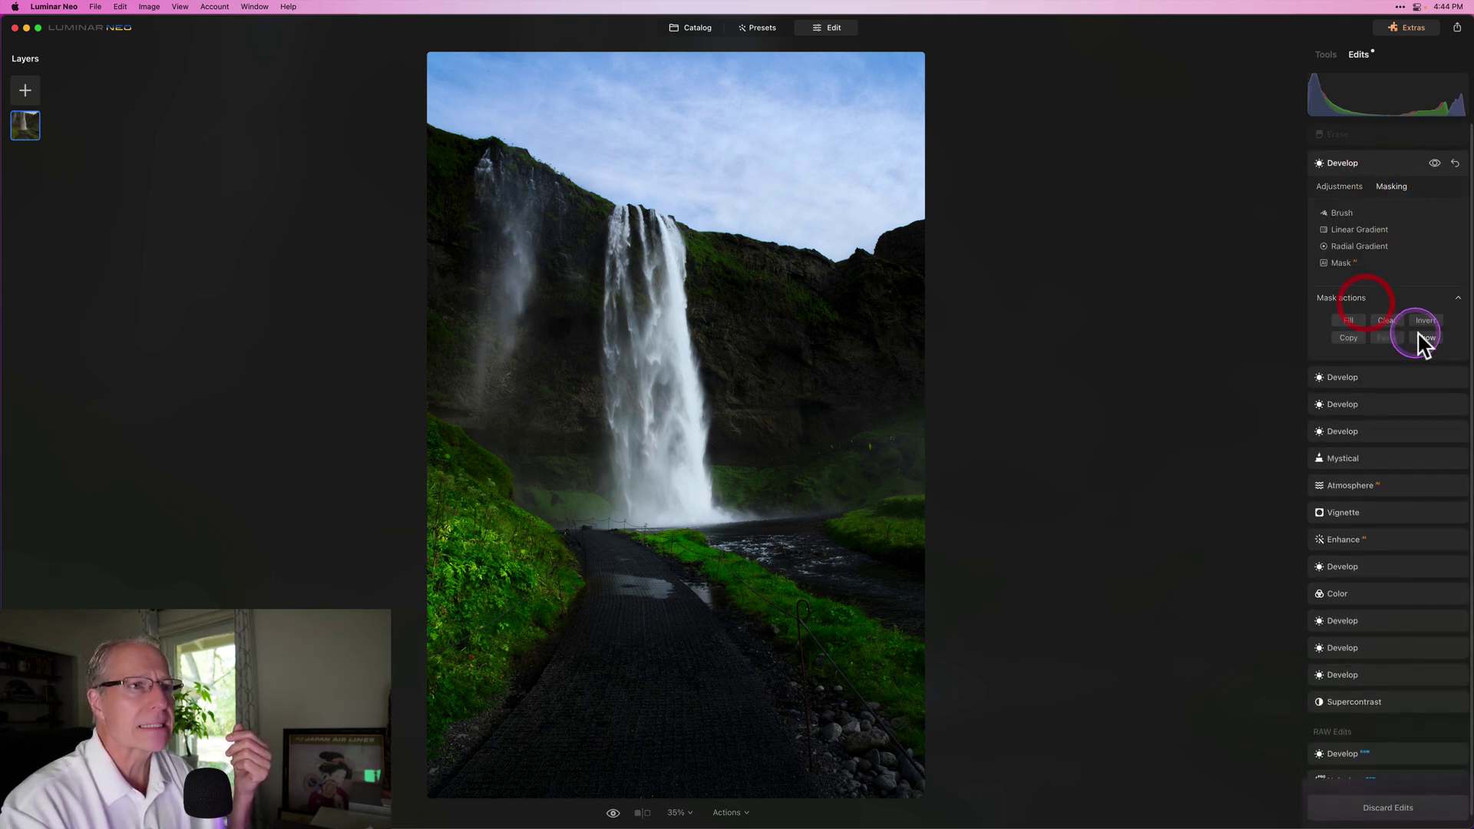
click(1425, 339)
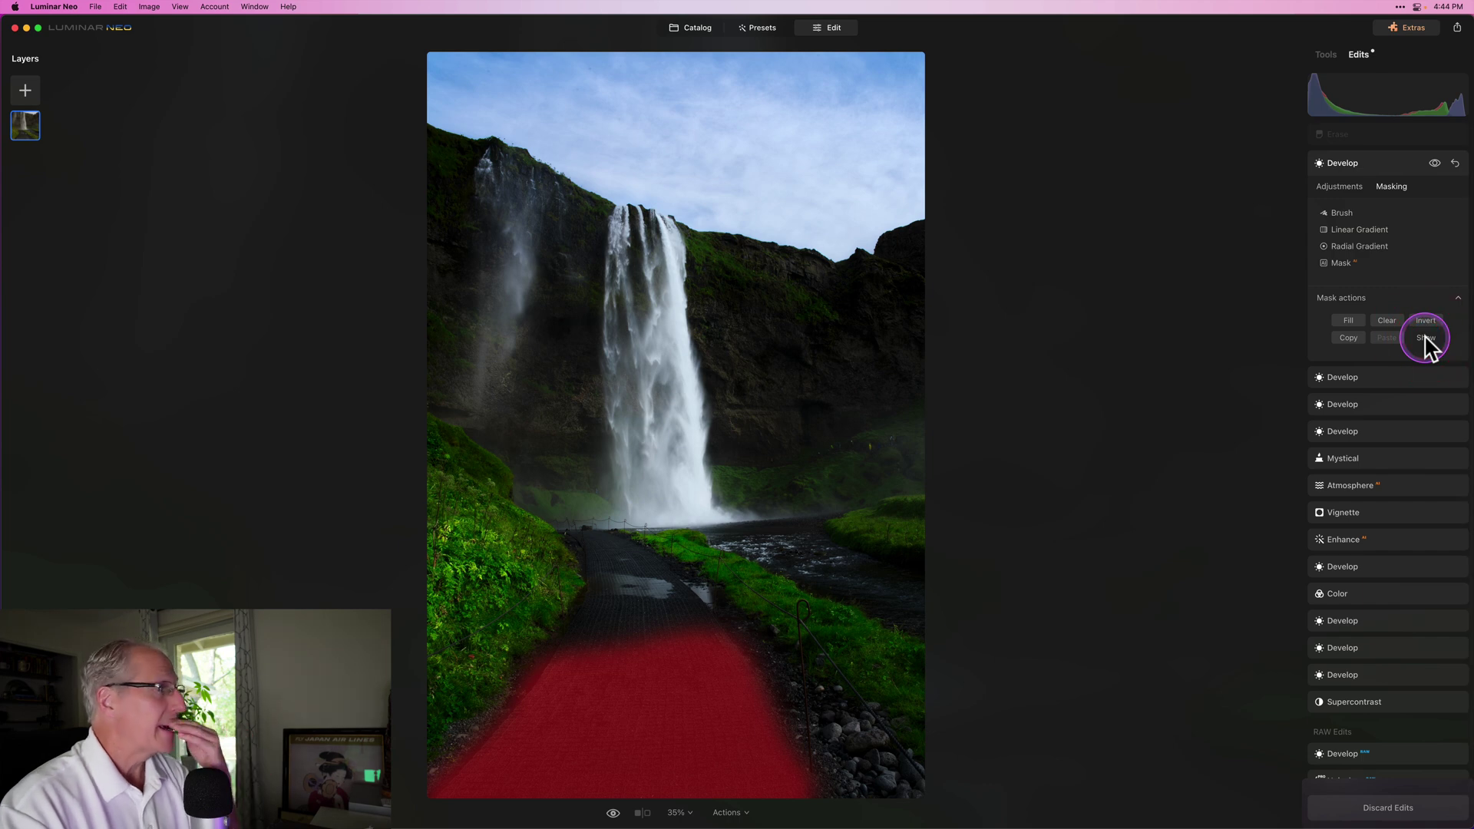
click(1425, 339)
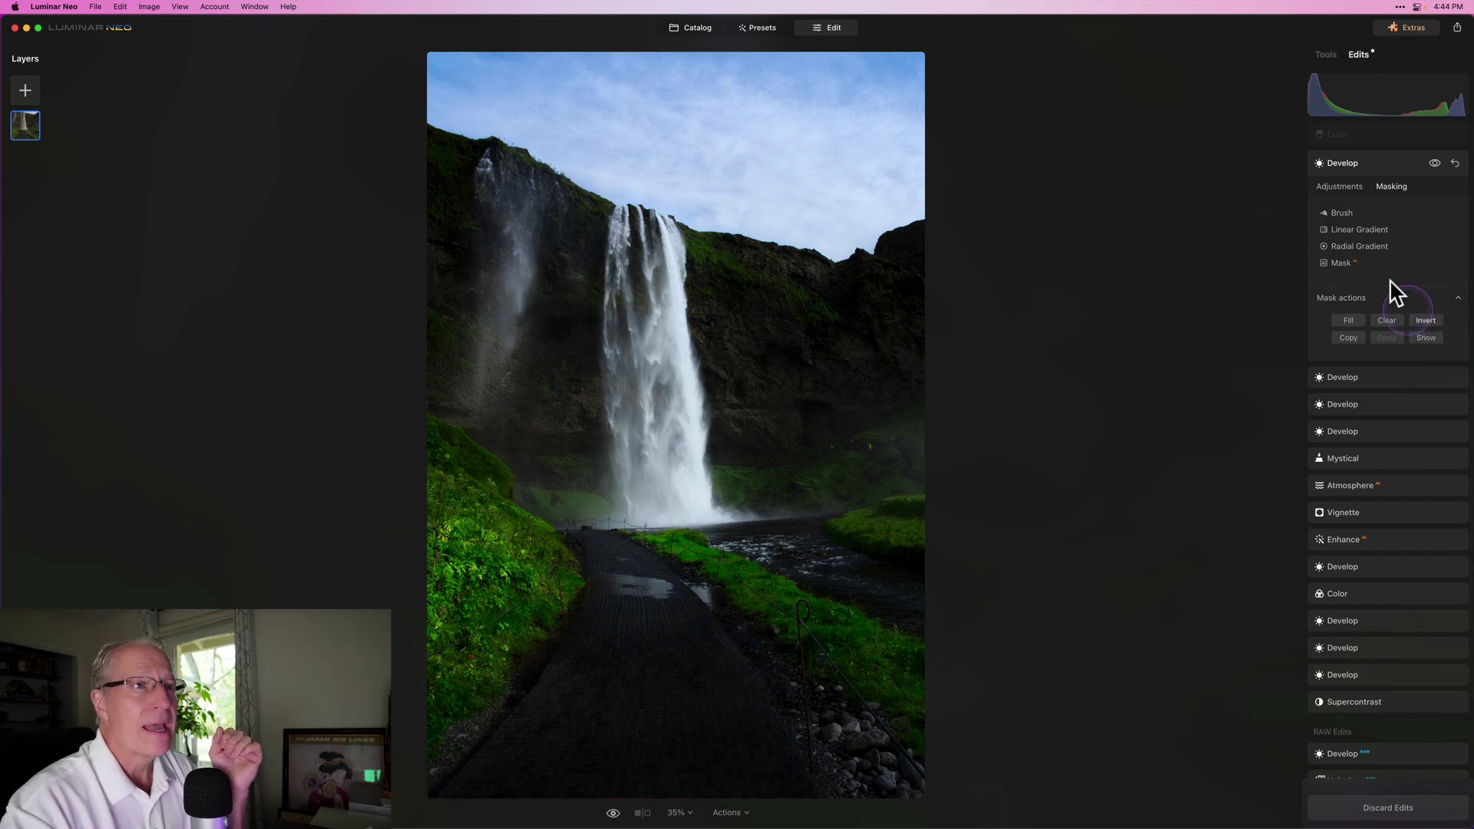
click(1340, 187)
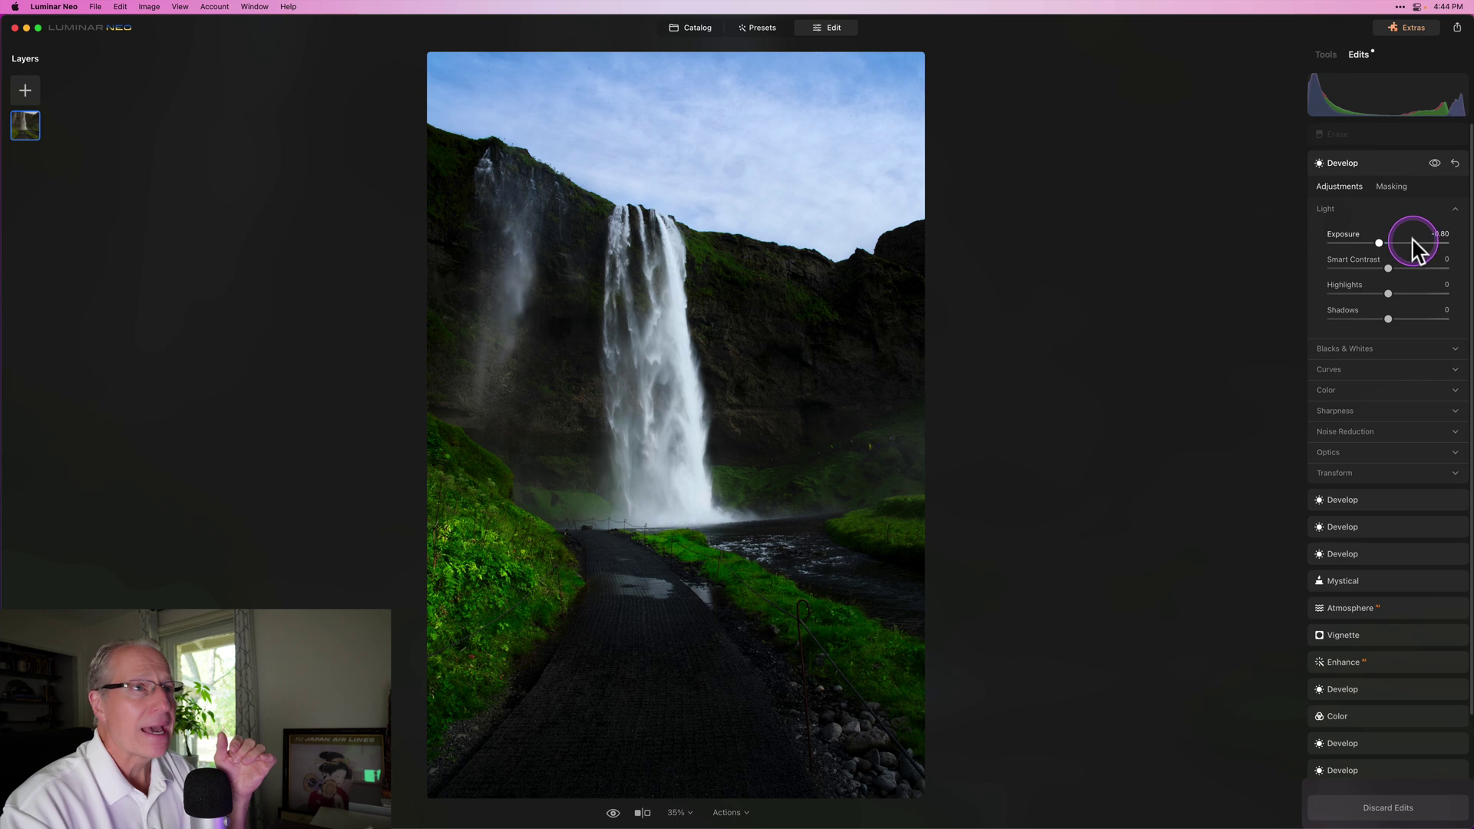
- Toggle the path-darkening edit off and on, then bring up the Tools panel
click(1435, 163)
click(1435, 163)
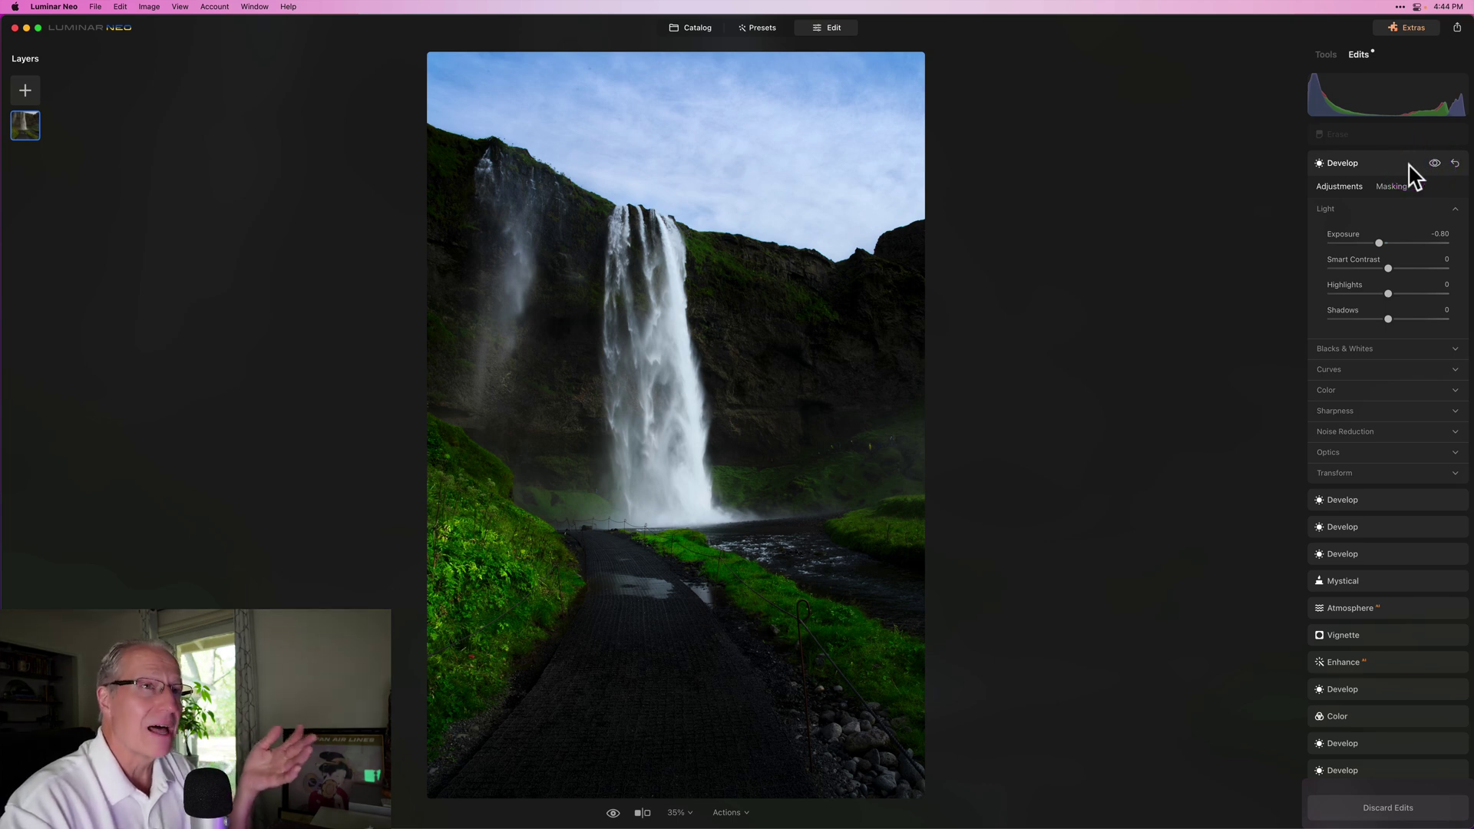
click(1325, 54)
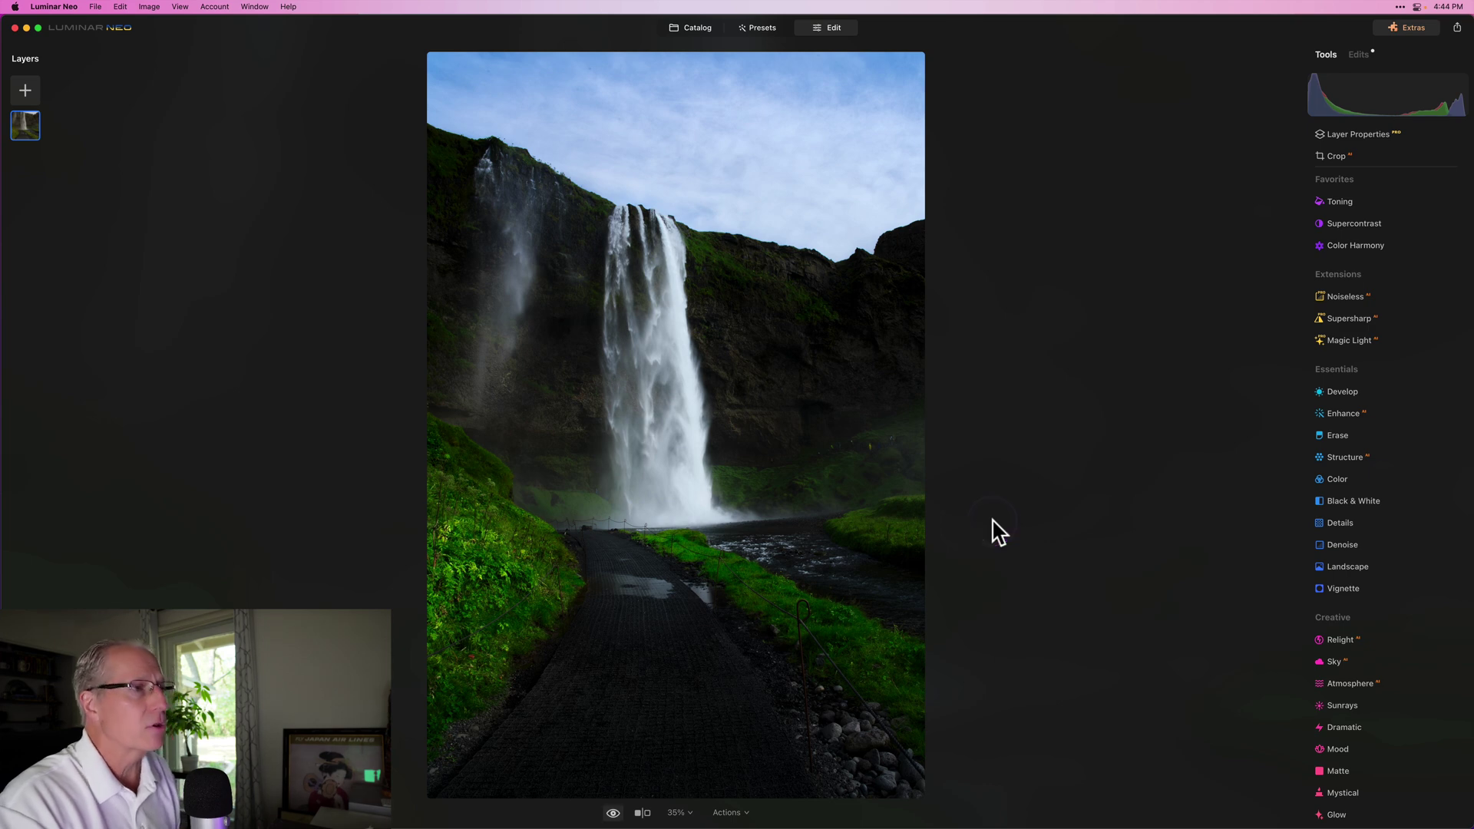
key(backslash)
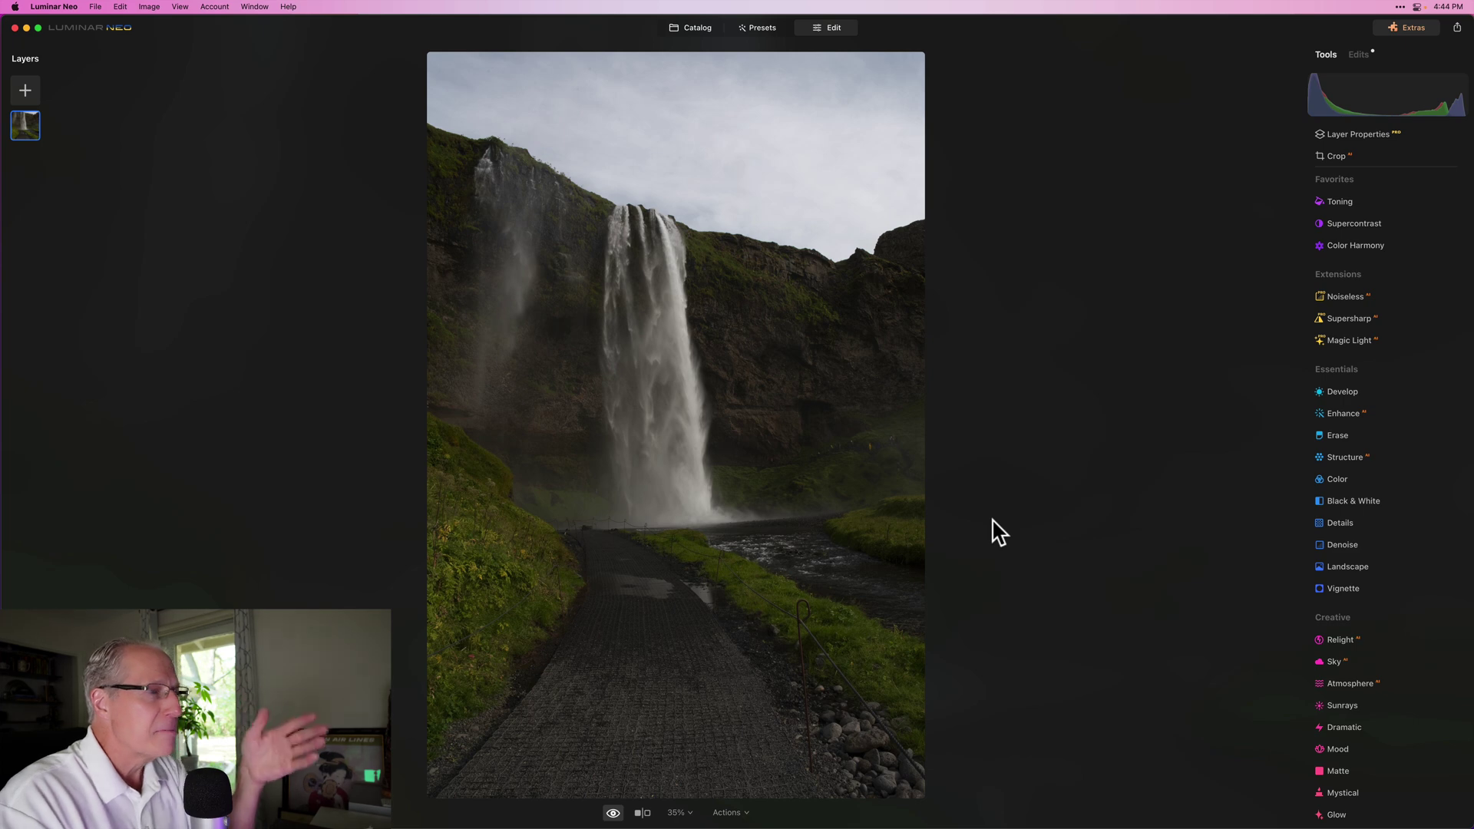
key(backslash)
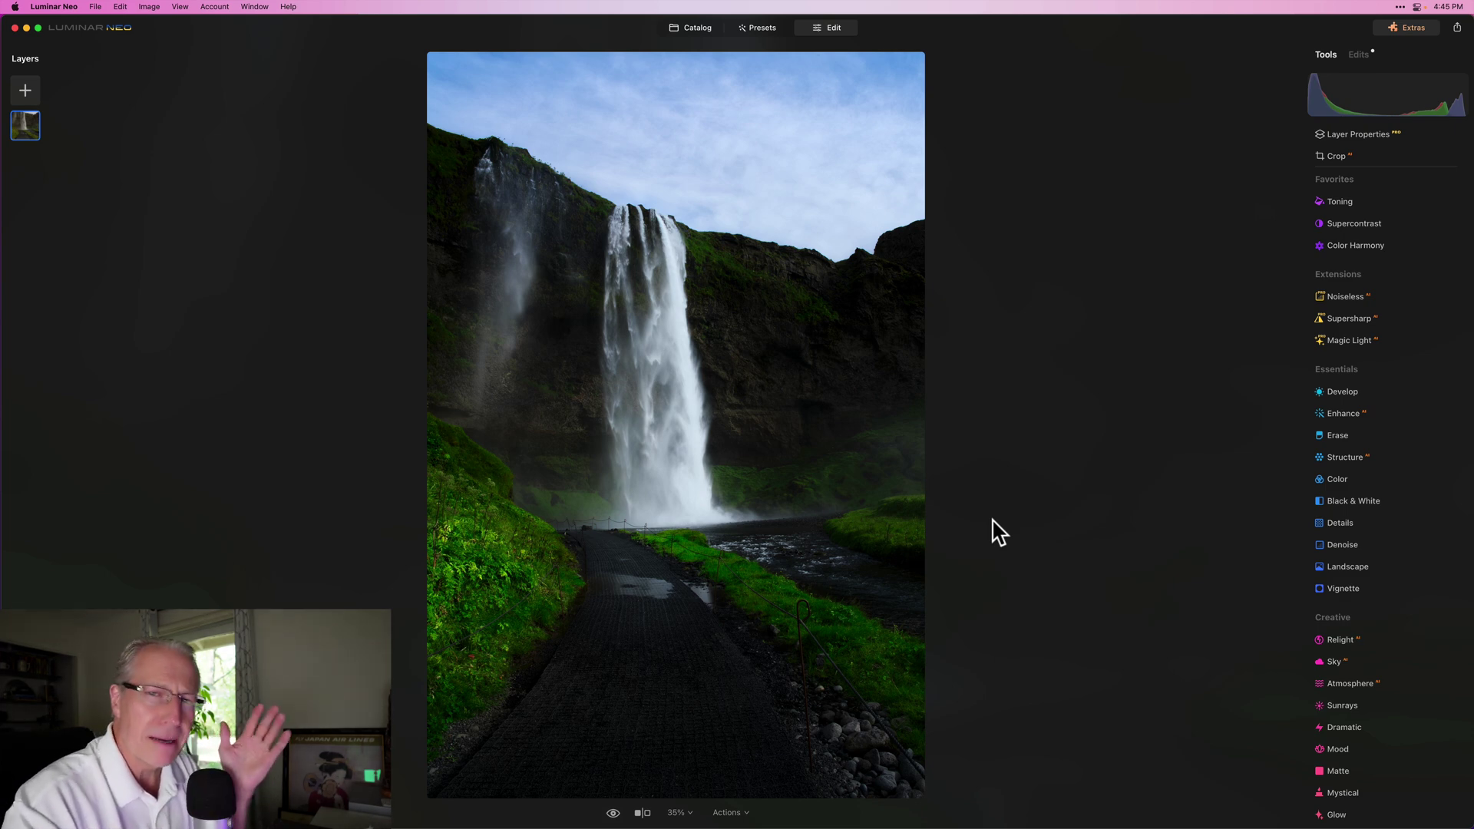
key(backslash)
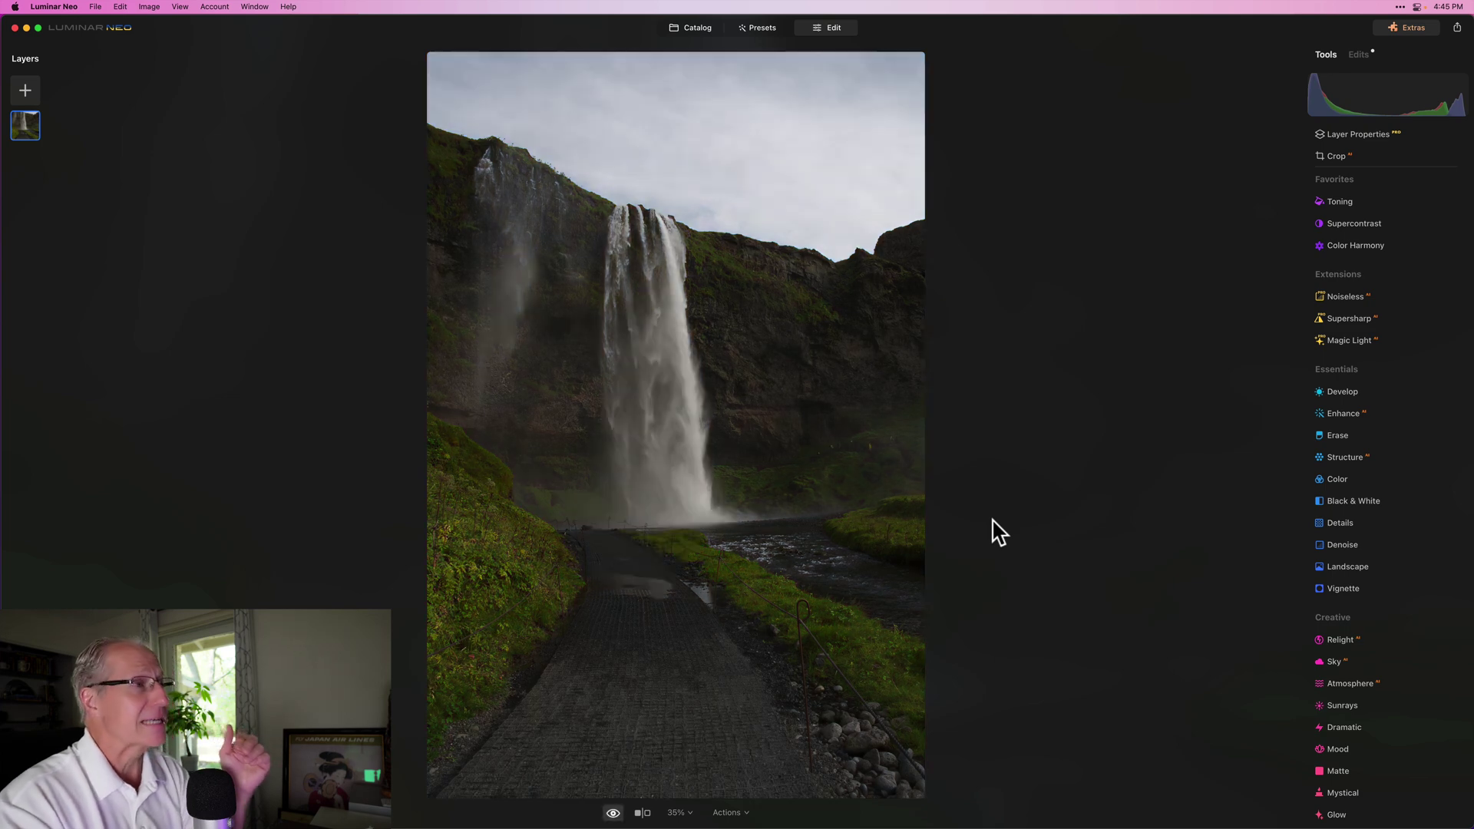
key(backslash)
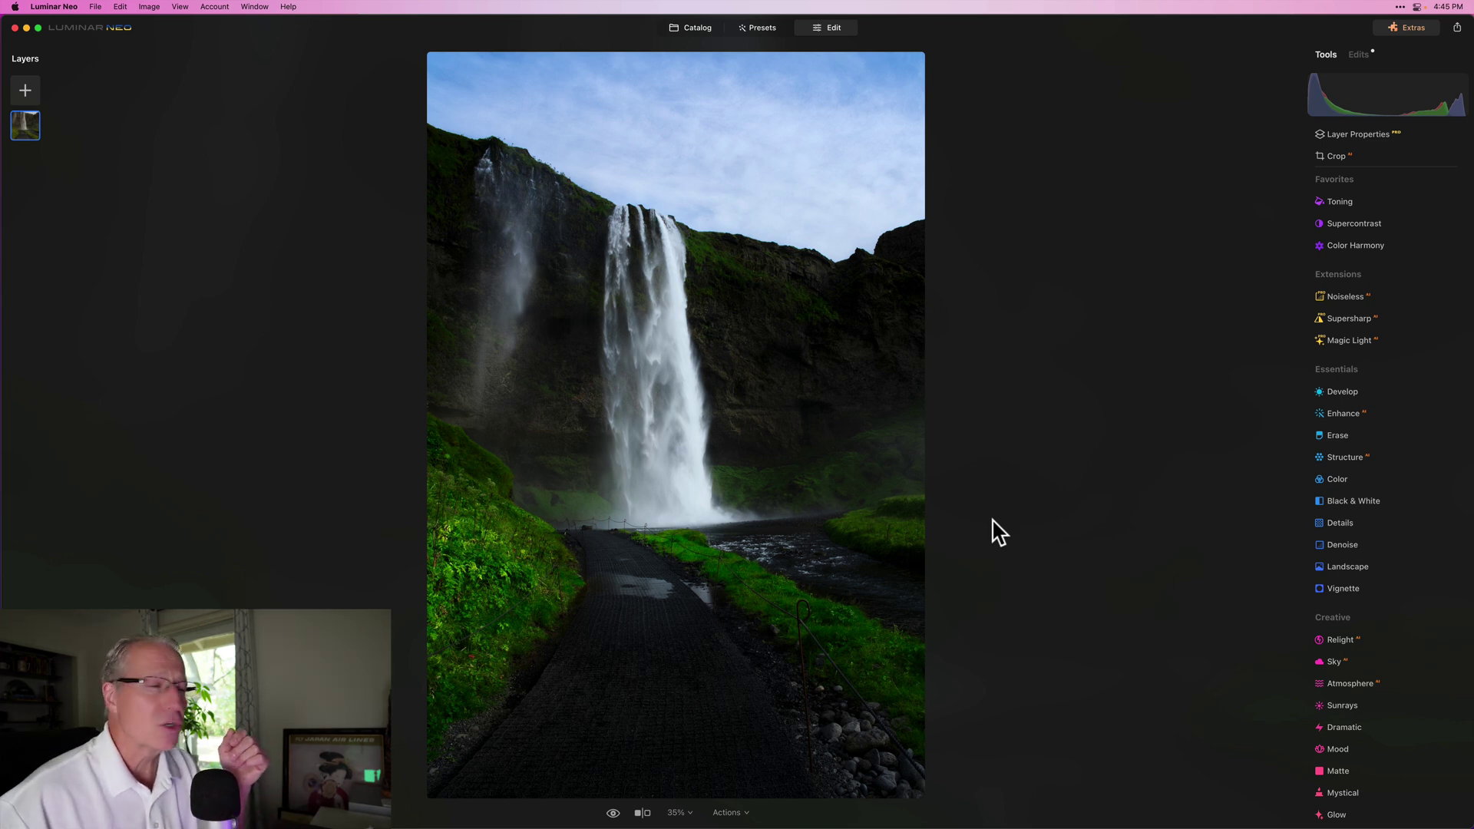
key(backslash)
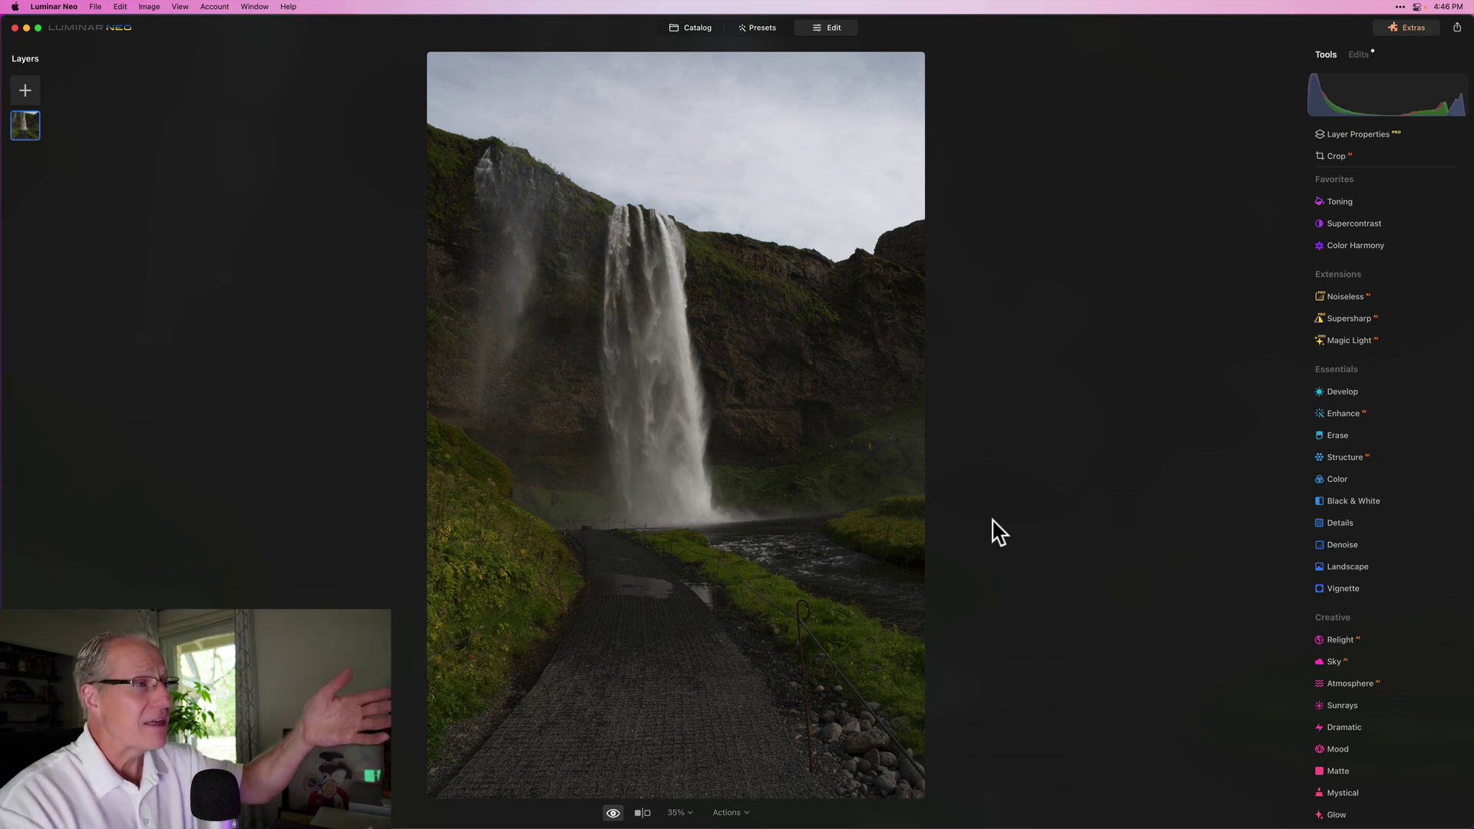
key(backslash)
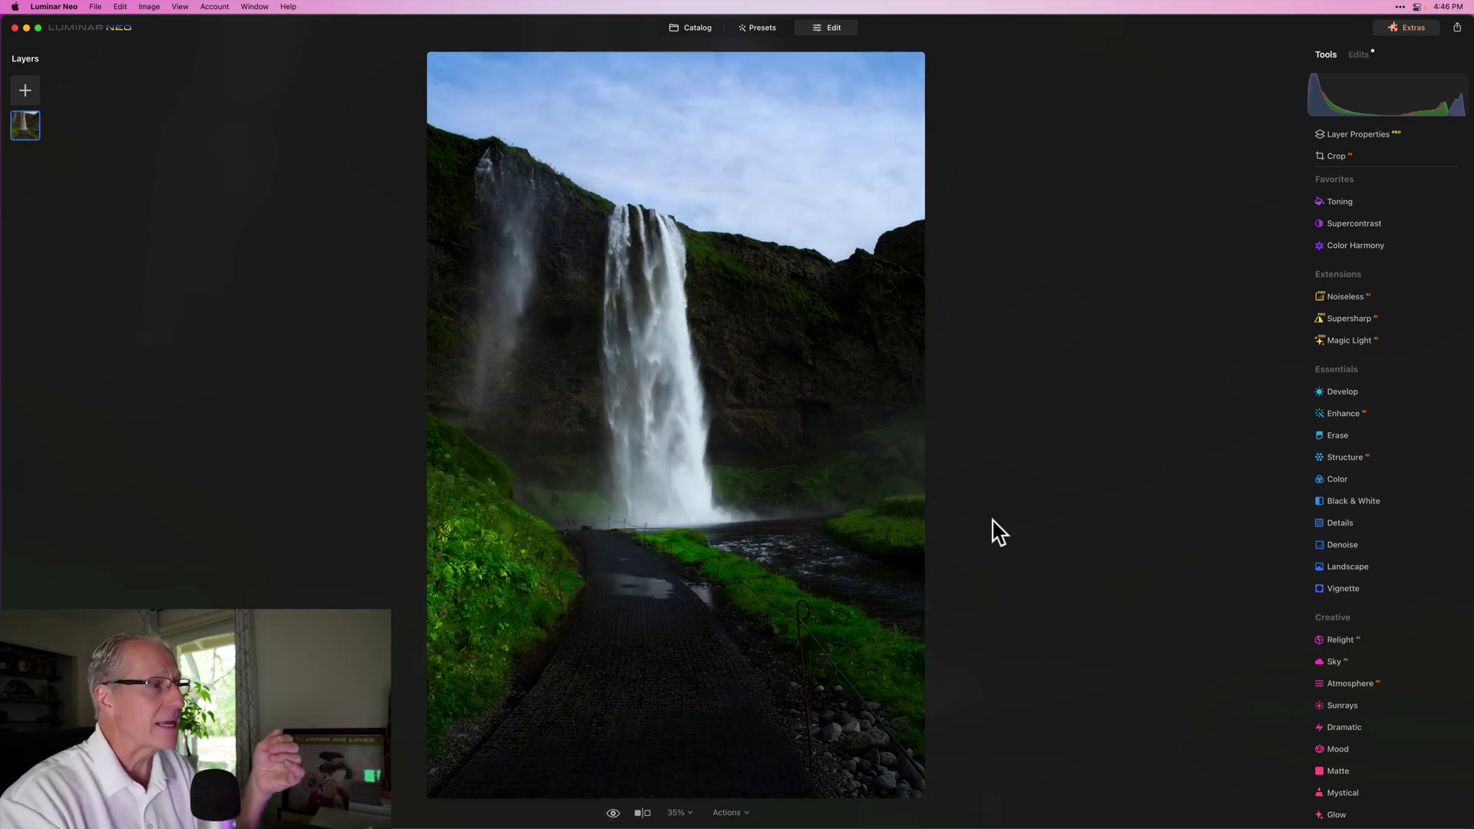